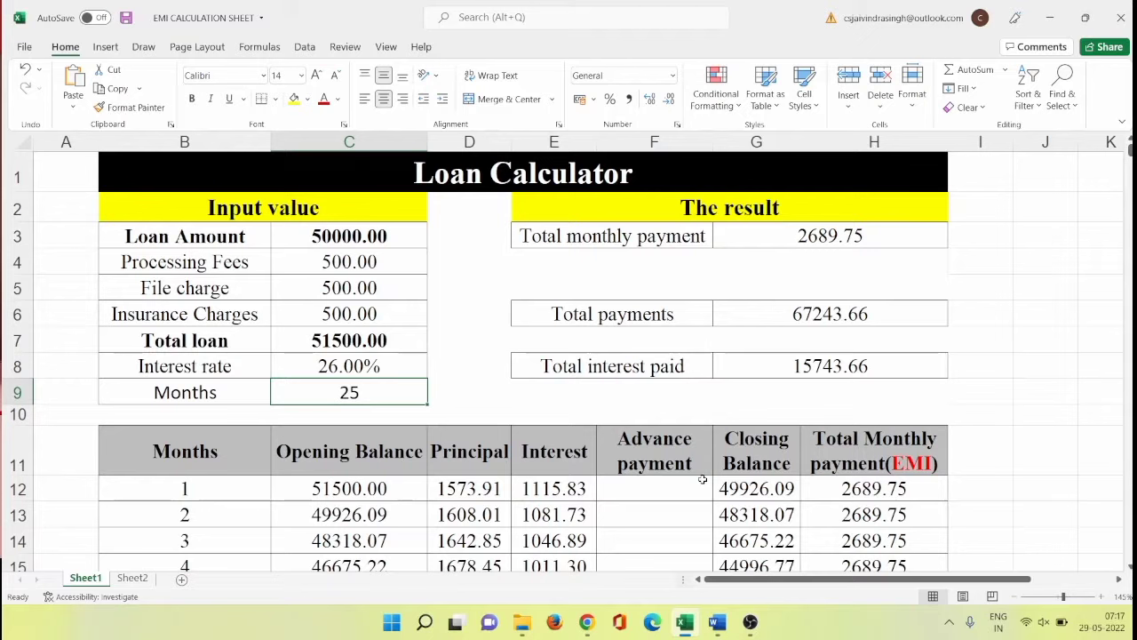
# Step: Examine the Loan Calculator's input values, results and full monthly repayment schedule
pyautogui.scroll(-10, 350, 302)
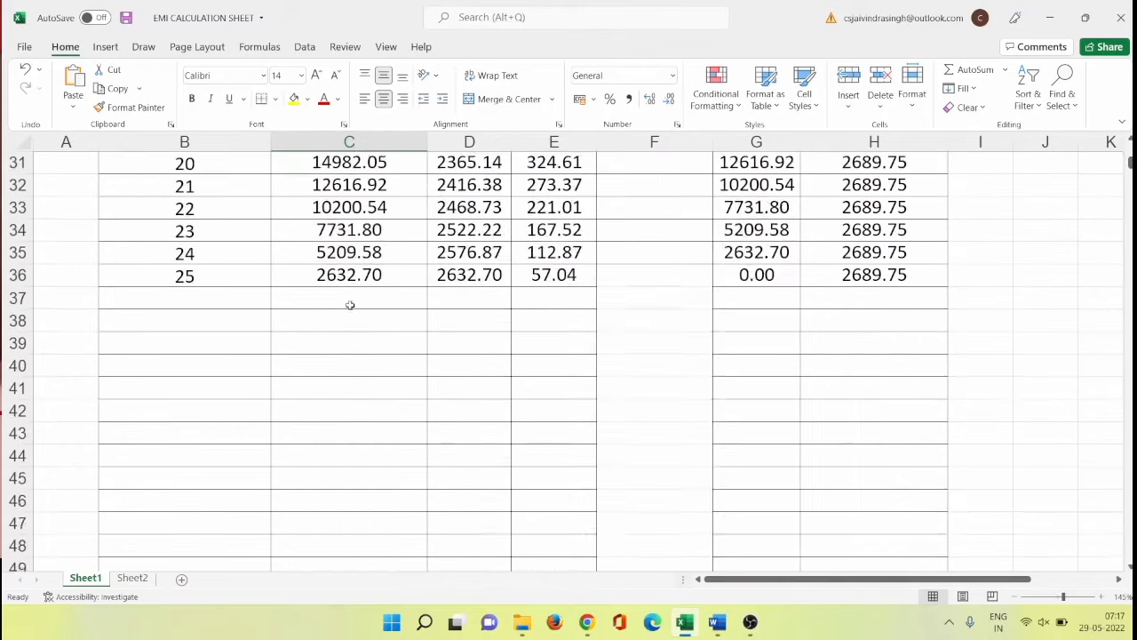
pyautogui.scroll(1, 349, 302)
pyautogui.scroll(4, 349, 302)
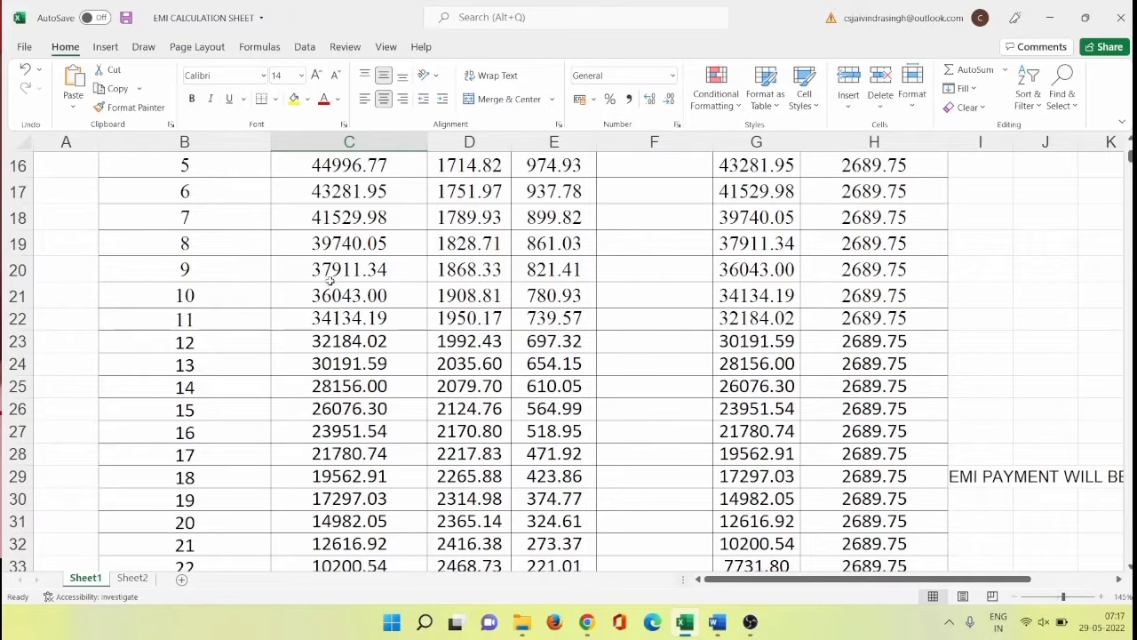
pyautogui.scroll(5, 350, 302)
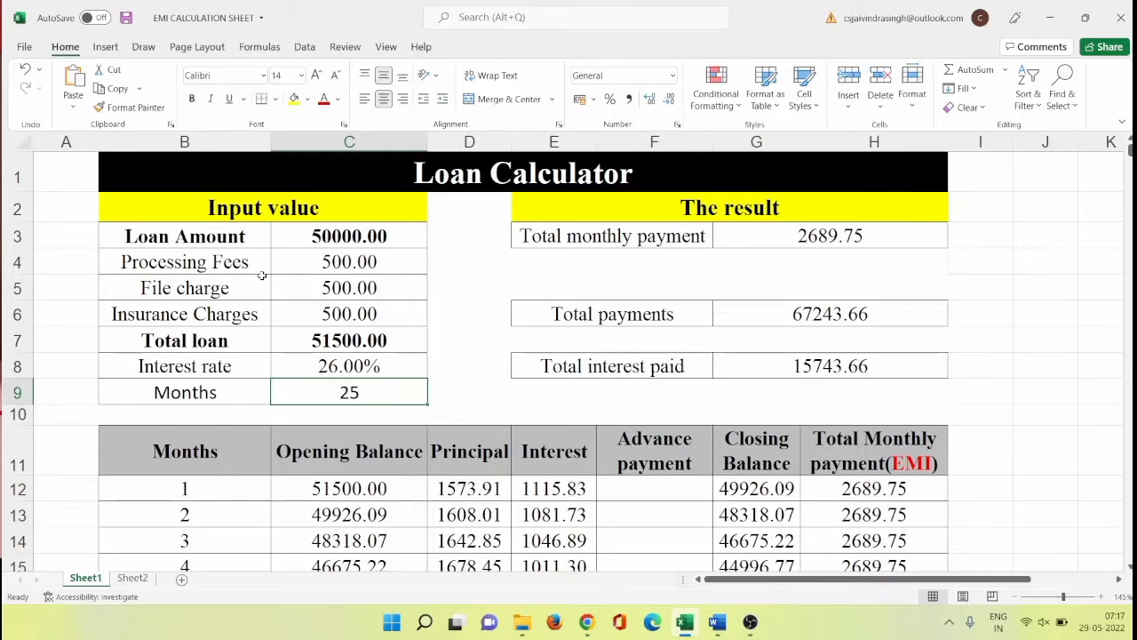
pyautogui.scroll(-4, 262, 276)
pyautogui.scroll(1, 286, 292)
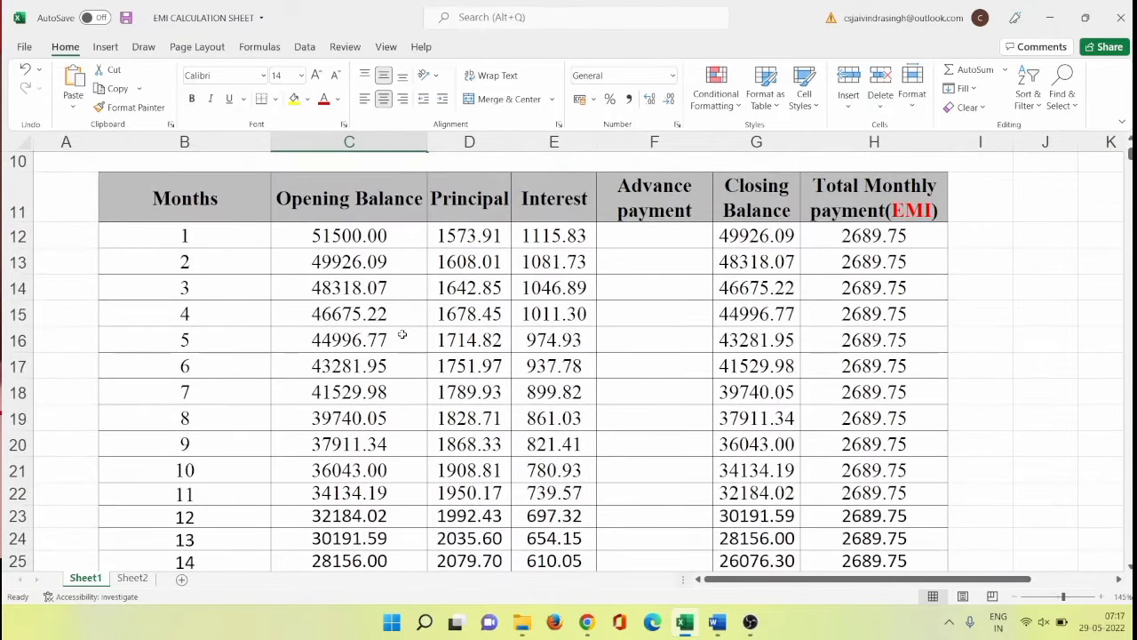
pyautogui.scroll(-4, 403, 334)
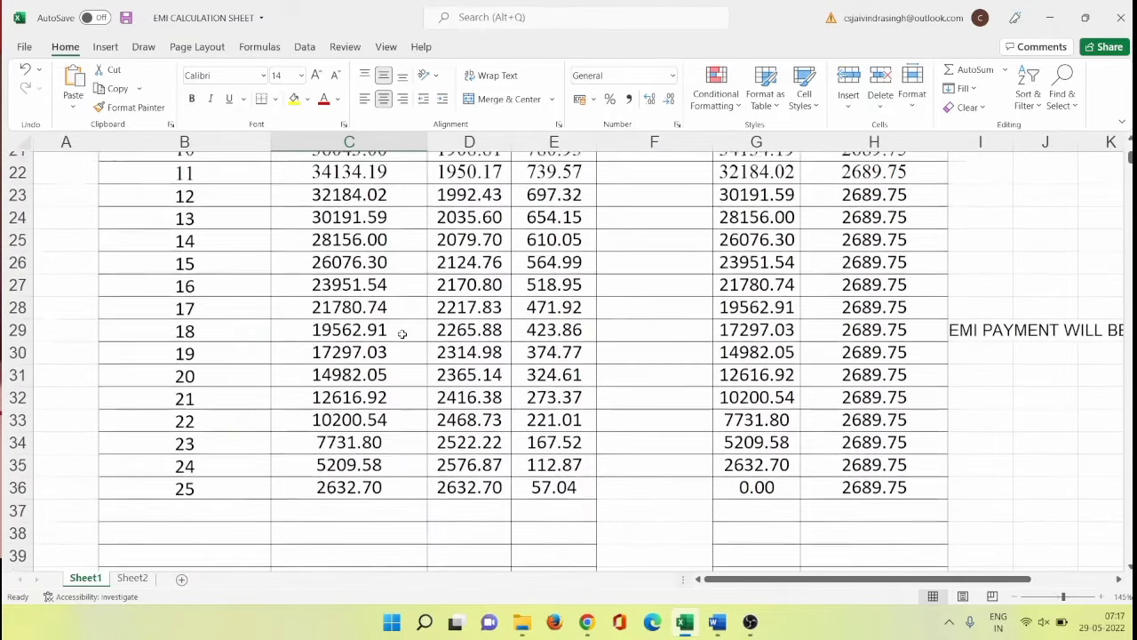
pyautogui.scroll(2, 403, 334)
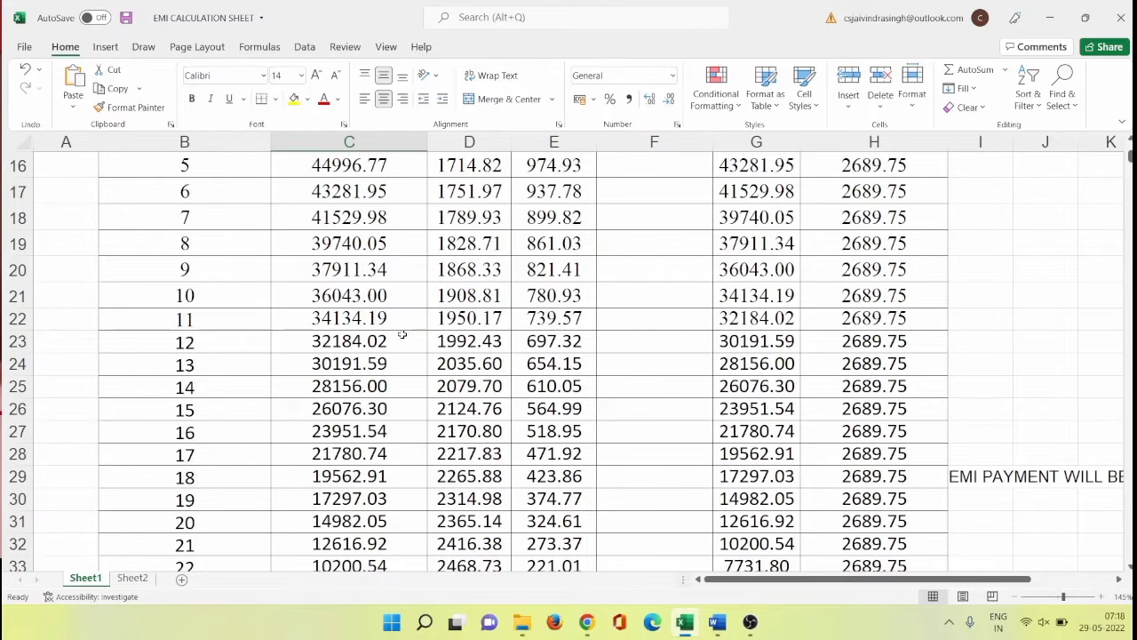
pyautogui.scroll(5, 447, 317)
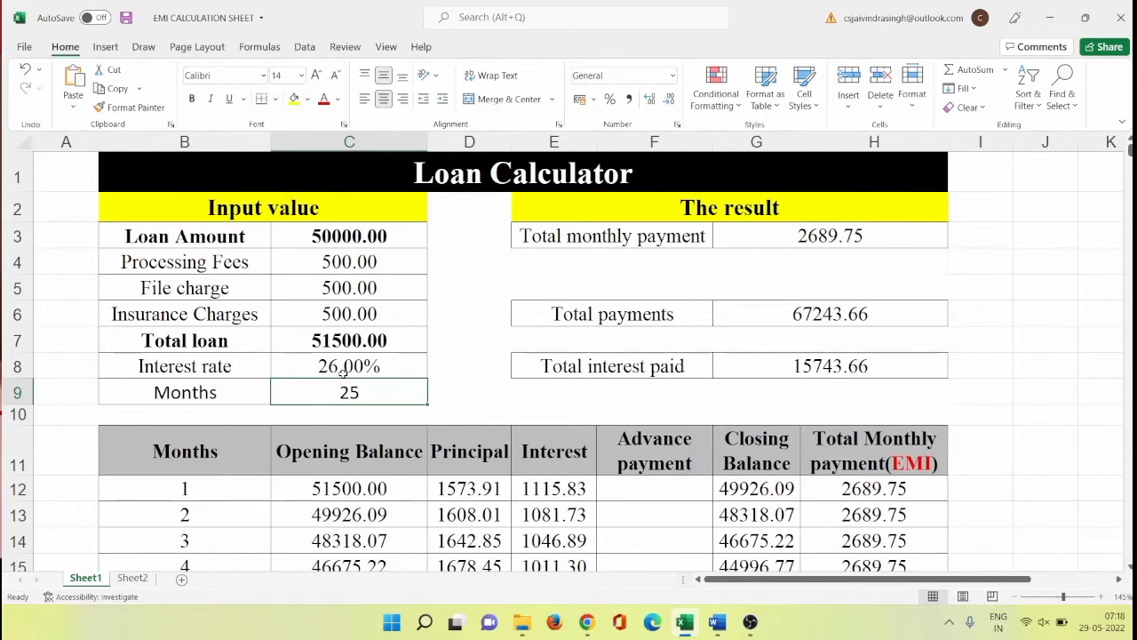
pyautogui.scroll(-3, 343, 371)
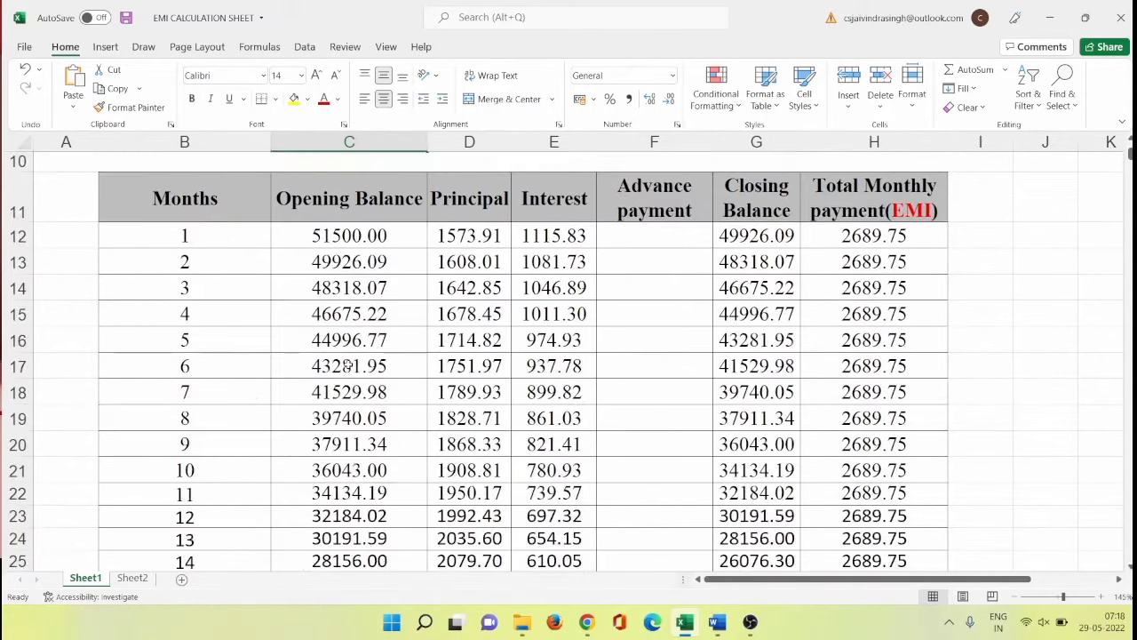
# Step: Switch to the "Basic Rules for mfi - Copy" document in Word and highlight "Tenure of the loan" in yellow
pyautogui.hotkey('alt', 'Tab')
pyautogui.hotkey('alt', 'Tab')
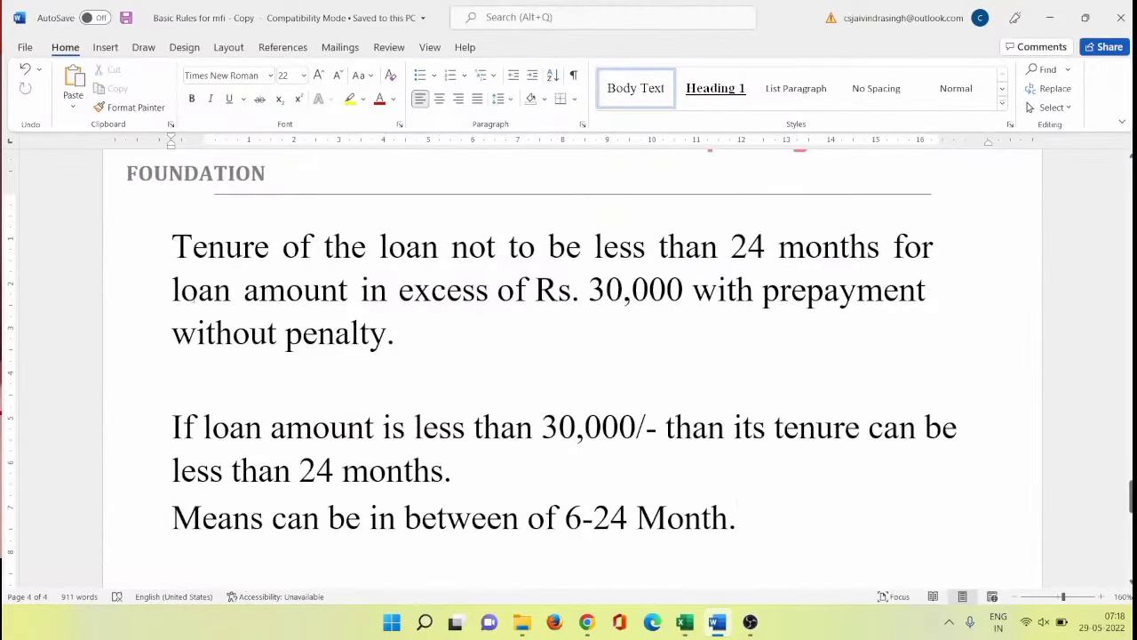
pyautogui.moveTo(174, 246); pyautogui.dragTo(452, 252)
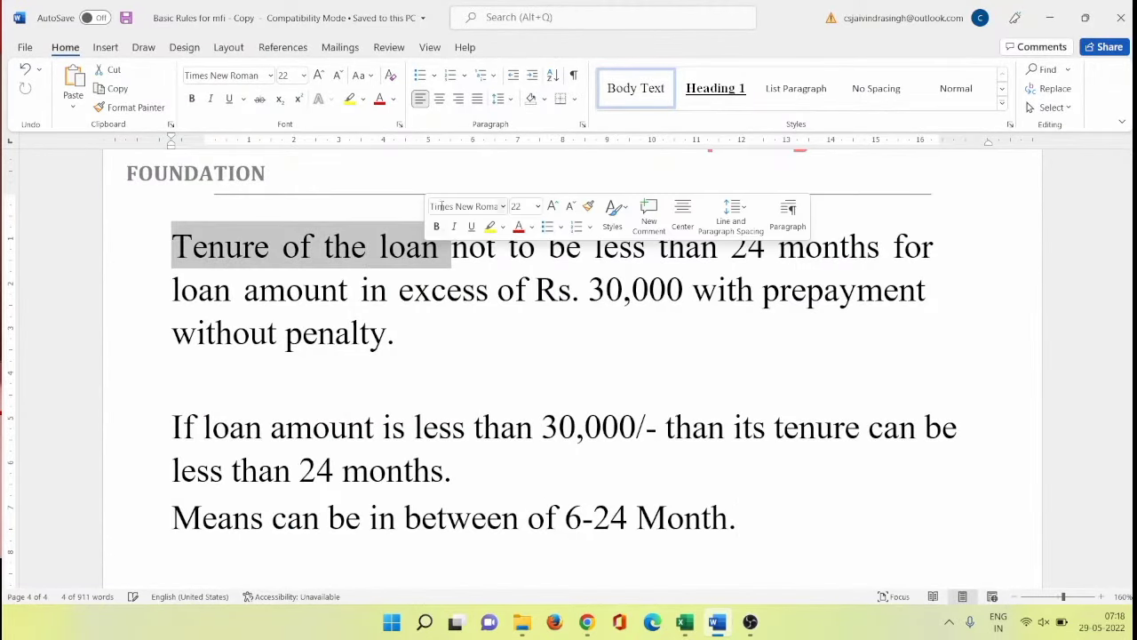
pyautogui.click(491, 227)
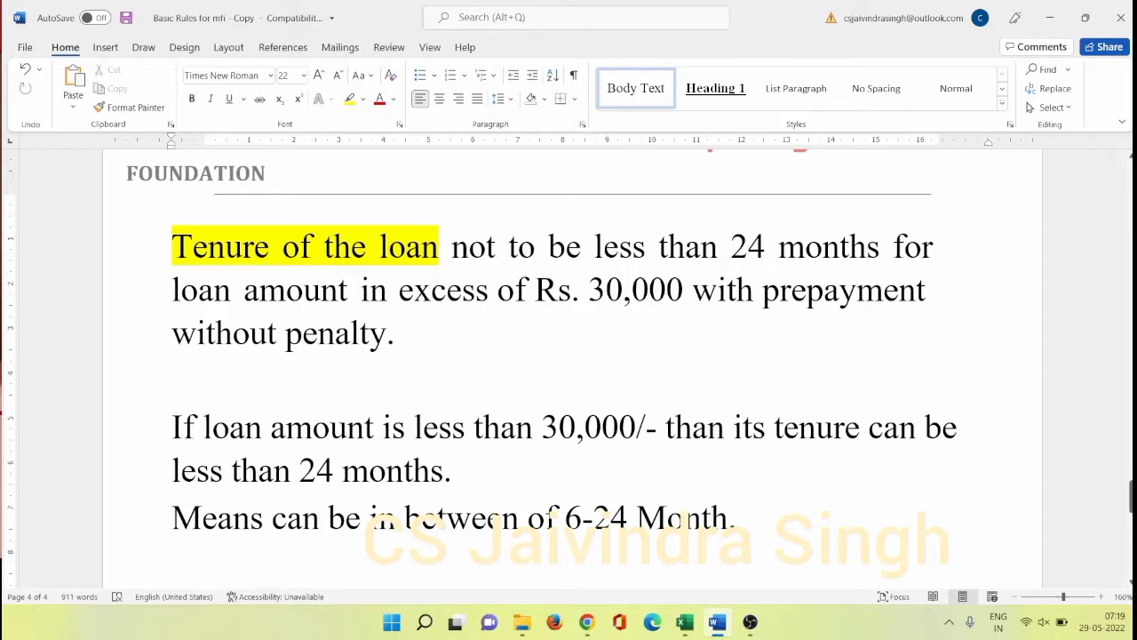
# Step: Highlight "not to be less than 24 months" and "excess of Rs. 30,000" in turquoise in the tenure rule
pyautogui.moveTo(451, 247); pyautogui.dragTo(720, 242)
pyautogui.click(658, 247)
pyautogui.moveTo(451, 247); pyautogui.dragTo(844, 238)
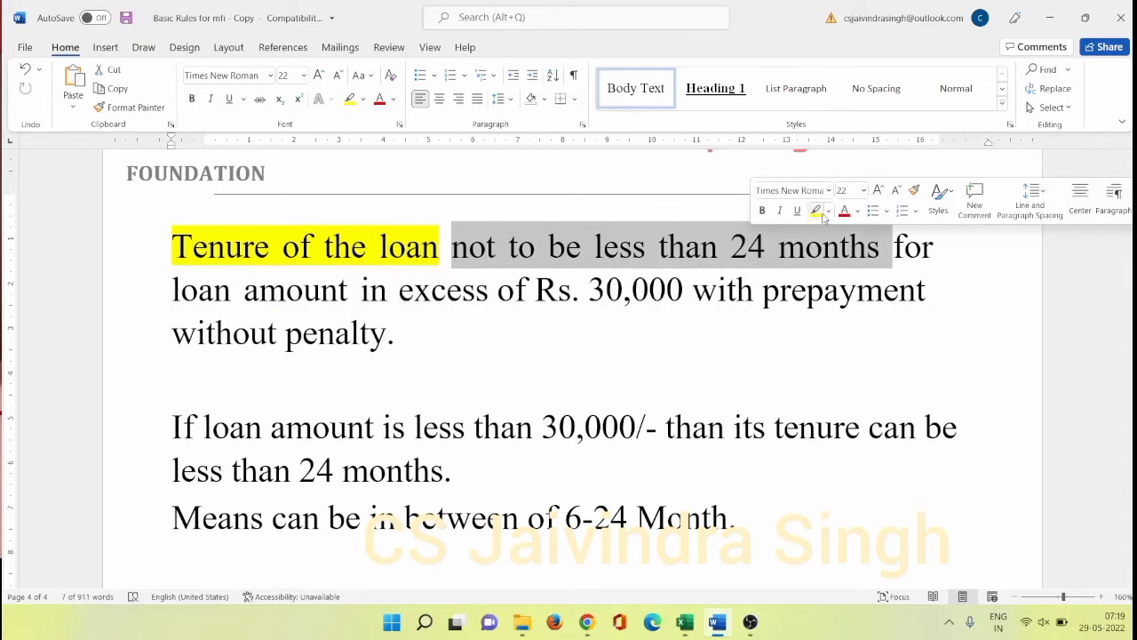
pyautogui.click(829, 211)
pyautogui.click(863, 234)
pyautogui.click(884, 249)
pyautogui.moveTo(398, 289); pyautogui.dragTo(672, 300)
pyautogui.click(734, 269)
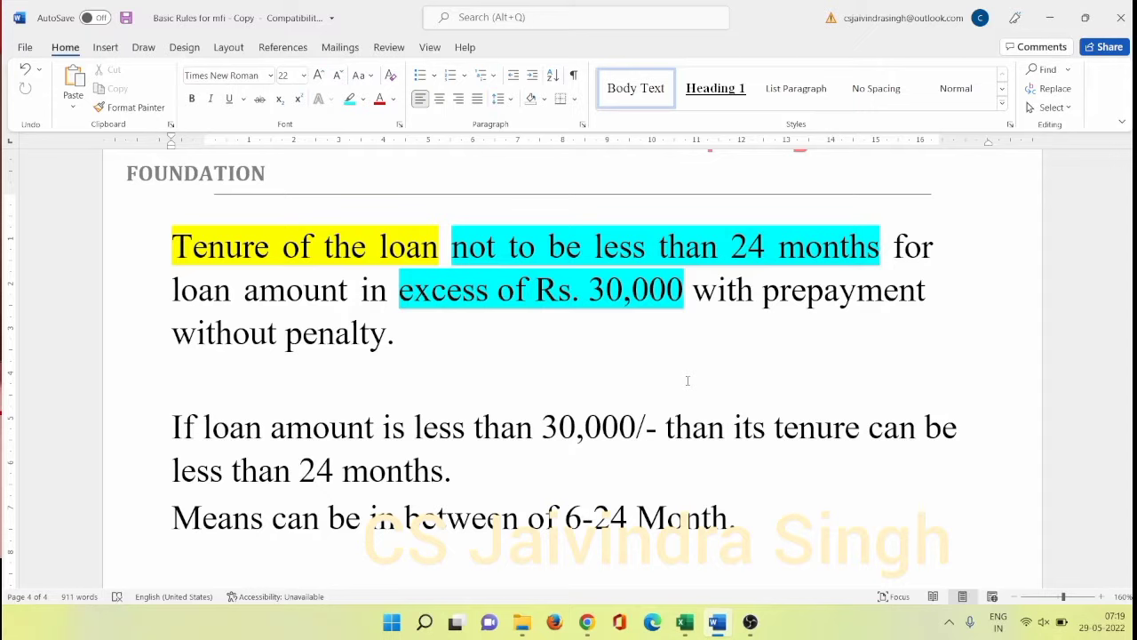
# Step: Switch to the EMI calculation sheet in Excel and review the total monthly payment and the repayment schedule down to the last month
pyautogui.hotkey('alt', 'Tab')
pyautogui.scroll(3, 622, 302)
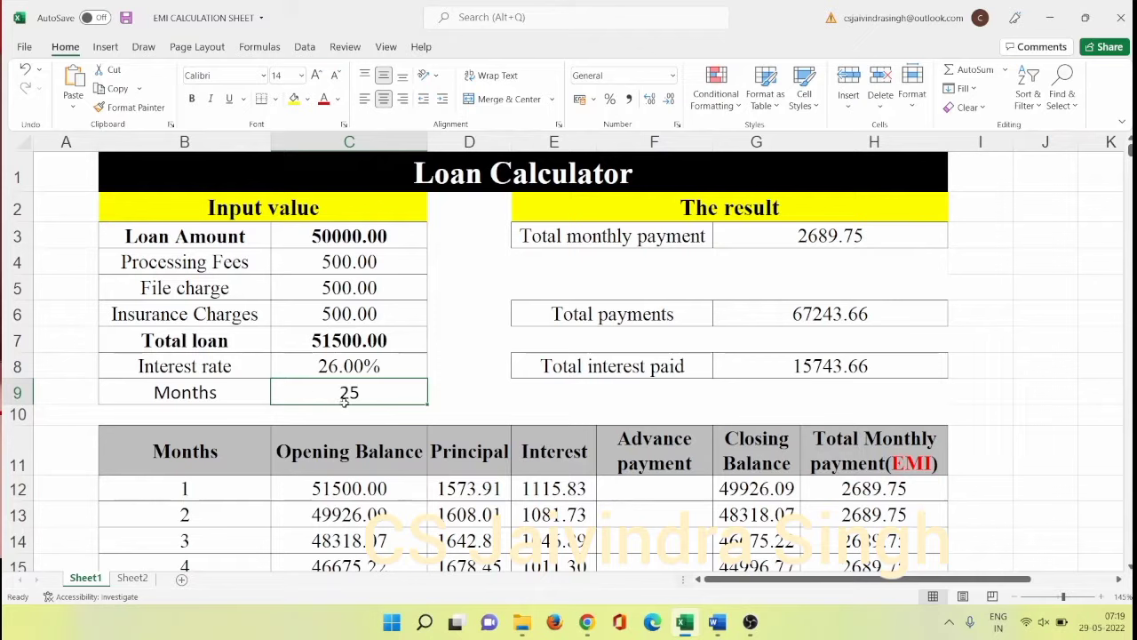
pyautogui.click(824, 246)
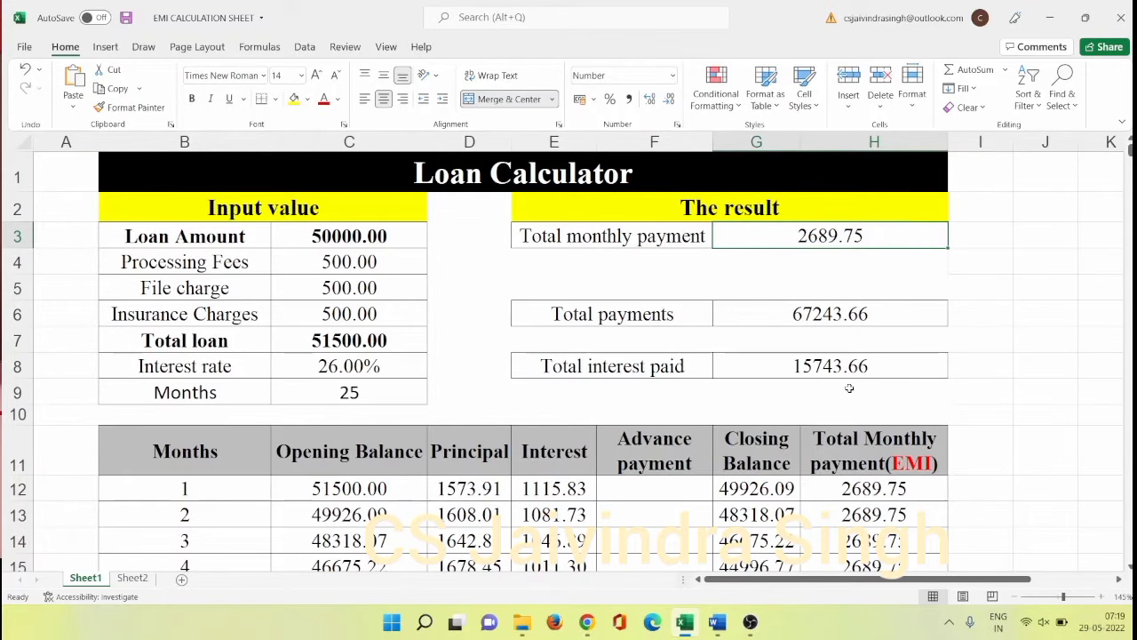
pyautogui.scroll(-11, 845, 377)
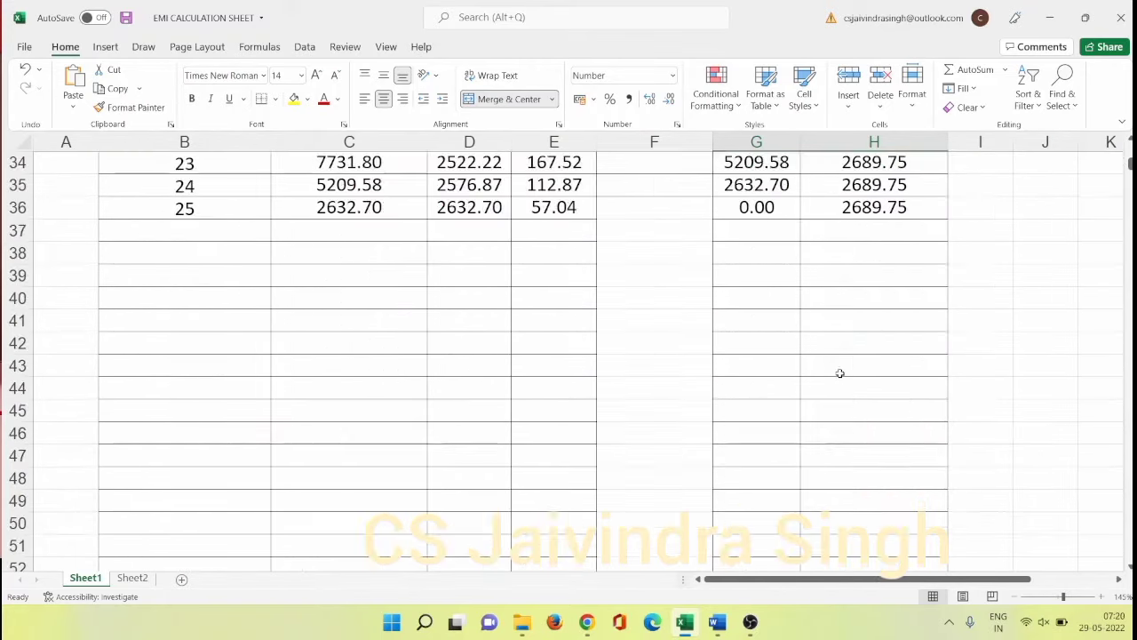
pyautogui.scroll(3, 840, 373)
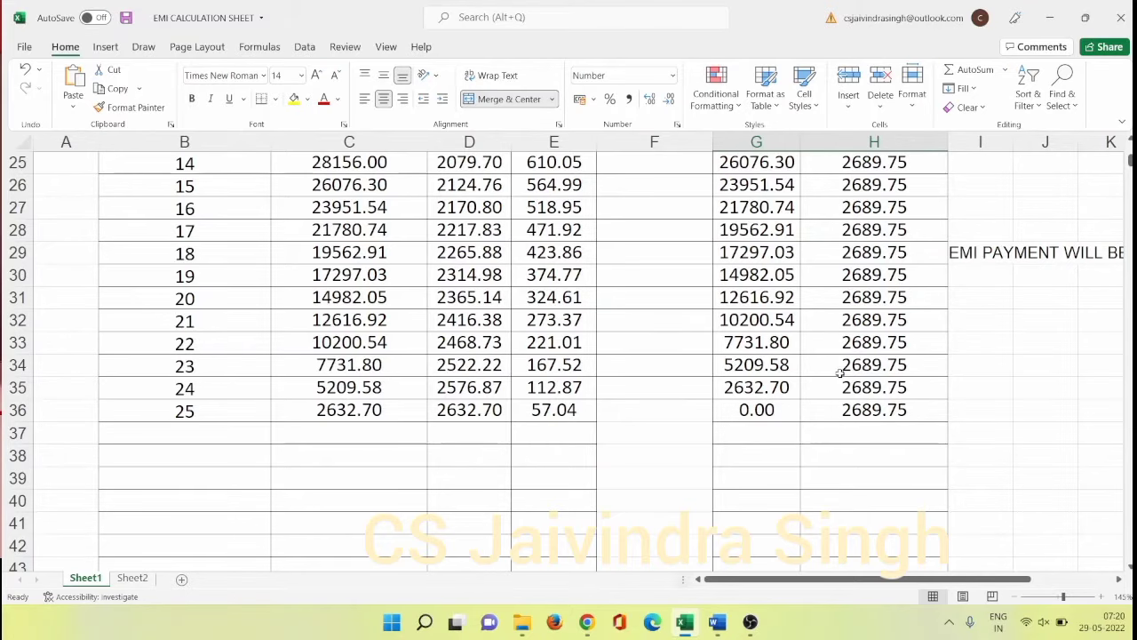
pyautogui.scroll(6, 723, 301)
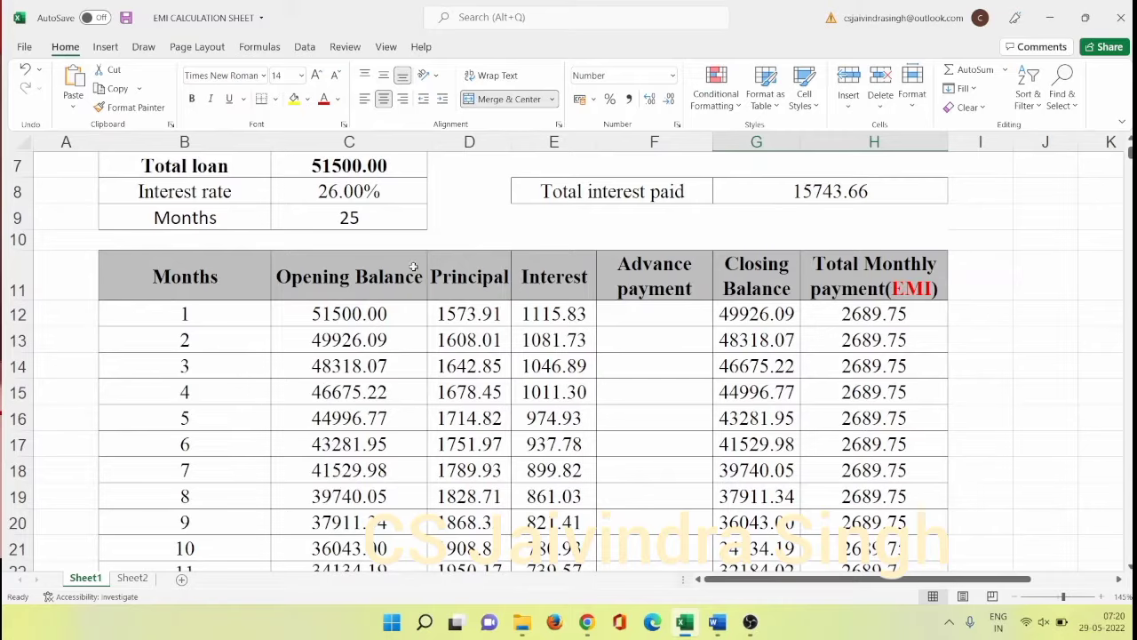
# Step: Return to the Word document and review the tenure rule for loans below 30,000, including the 6-24 month range
pyautogui.hotkey('alt', 'Tab')
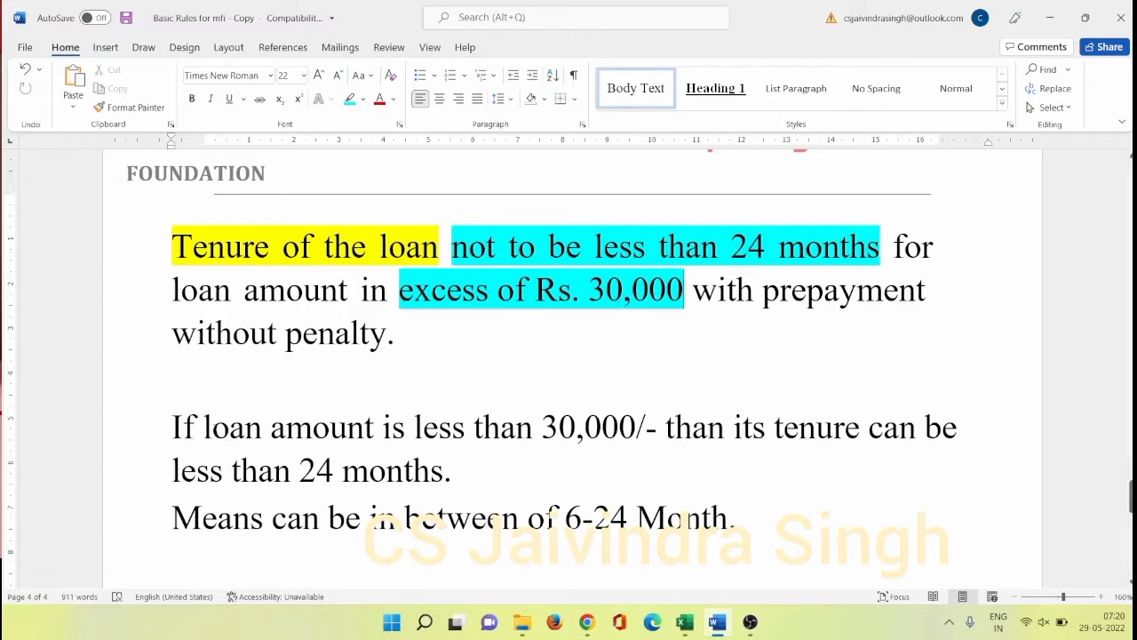
pyautogui.moveTo(204, 428); pyautogui.dragTo(636, 427)
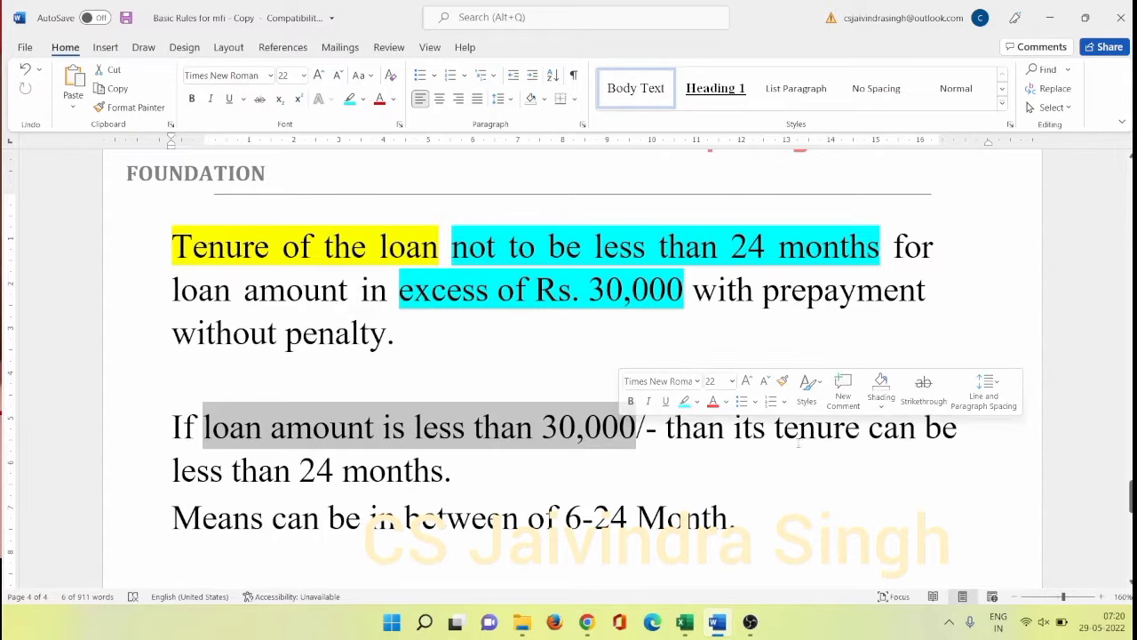
pyautogui.moveTo(172, 471); pyautogui.dragTo(457, 477)
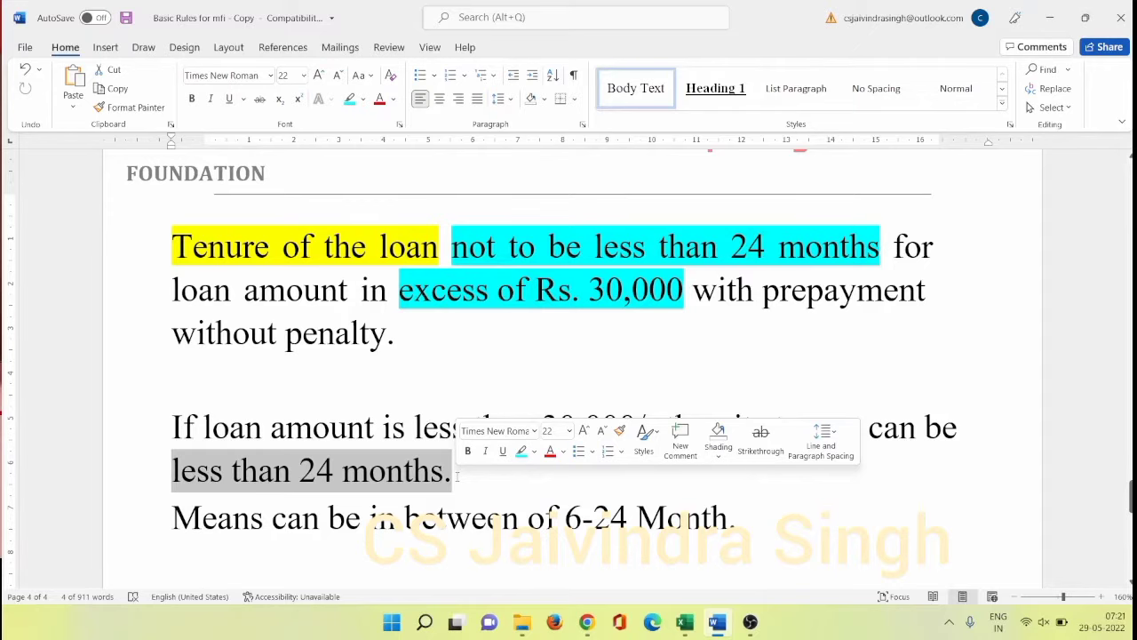
pyautogui.click(519, 513)
pyautogui.scroll(-3, 613, 430)
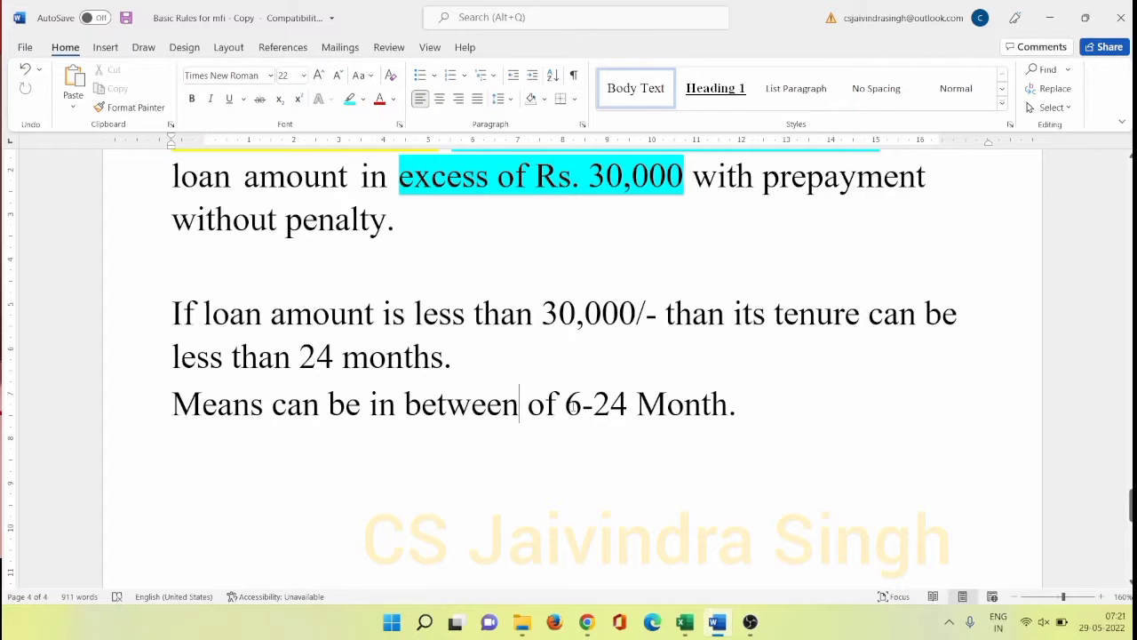
pyautogui.moveTo(520, 404); pyautogui.dragTo(722, 407)
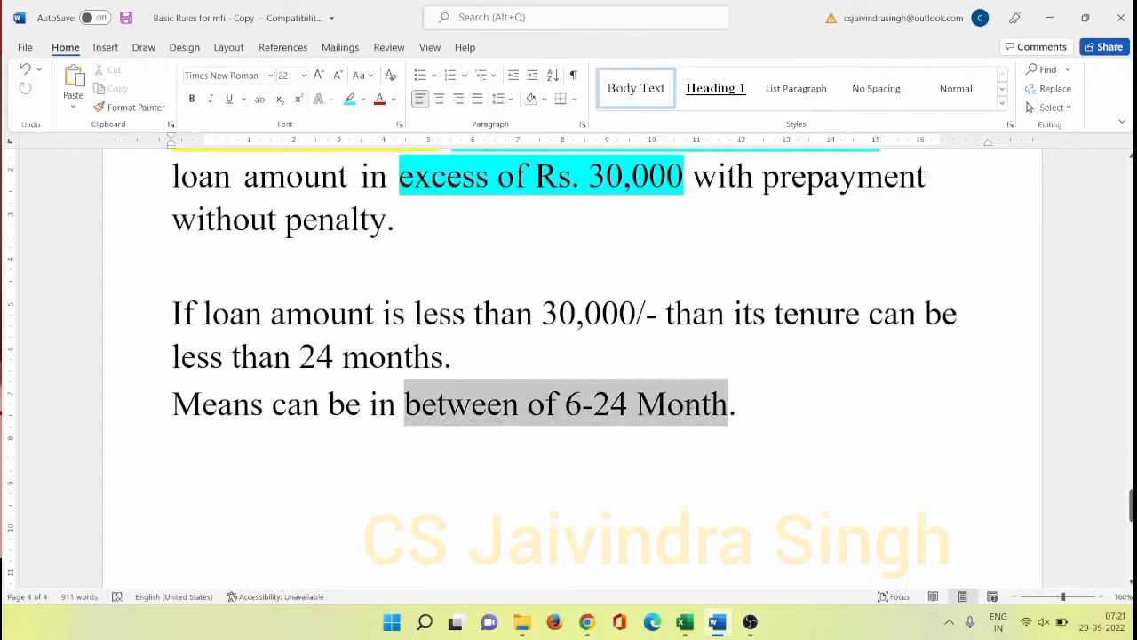
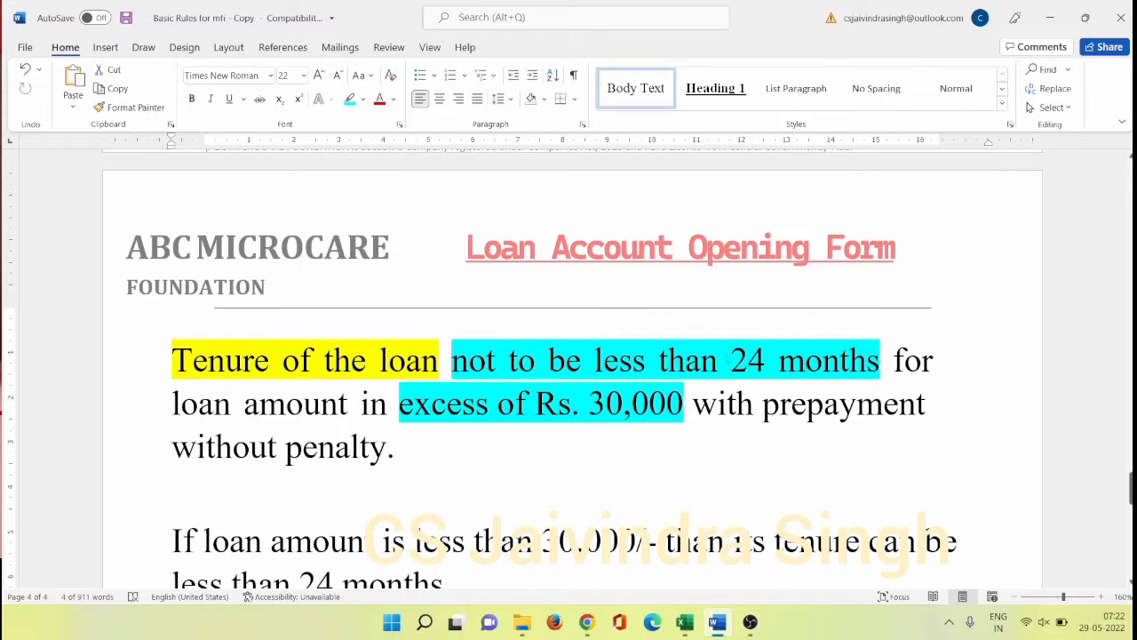
# Step: Review the 24-month minimum in the tenure rule and add "24-36 month" after "without penalty."
pyautogui.moveTo(730, 360); pyautogui.dragTo(885, 363)
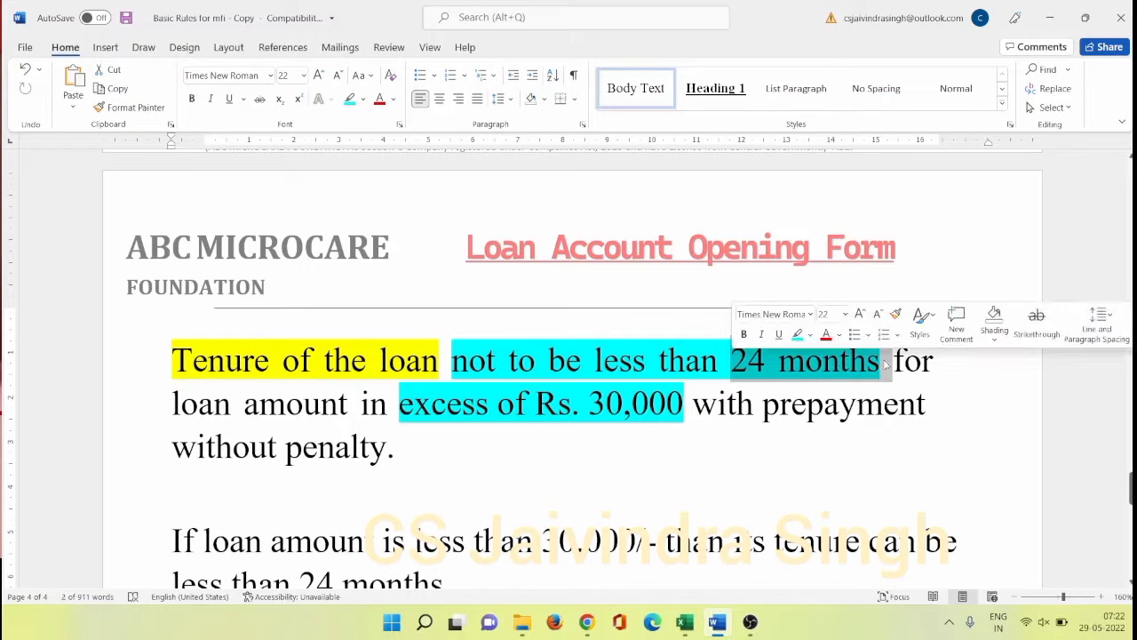
pyautogui.click(460, 447)
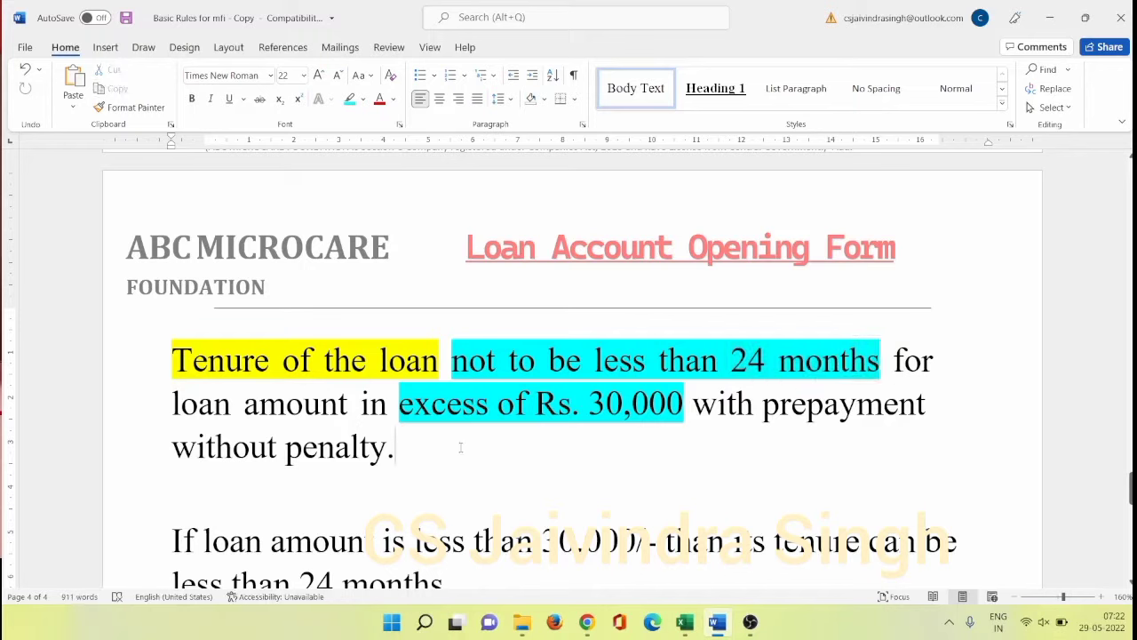
pyautogui.write('24-36 month')
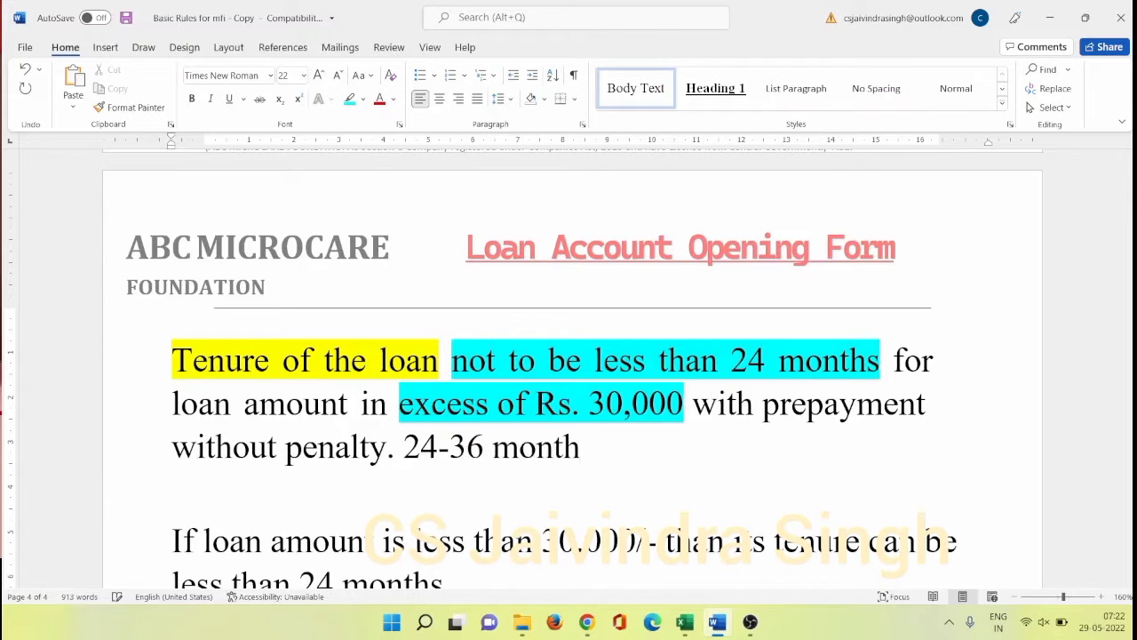
# Step: Highlight the added "24-36 month" text in blue
pyautogui.moveTo(404, 449); pyautogui.dragTo(579, 449)
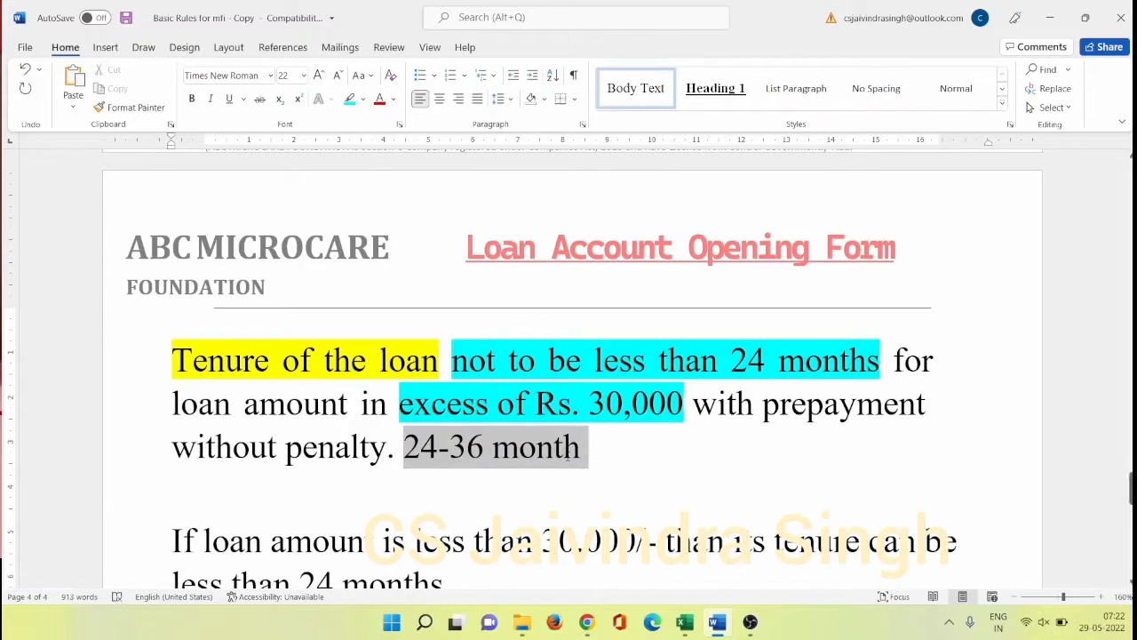
pyautogui.click(645, 430)
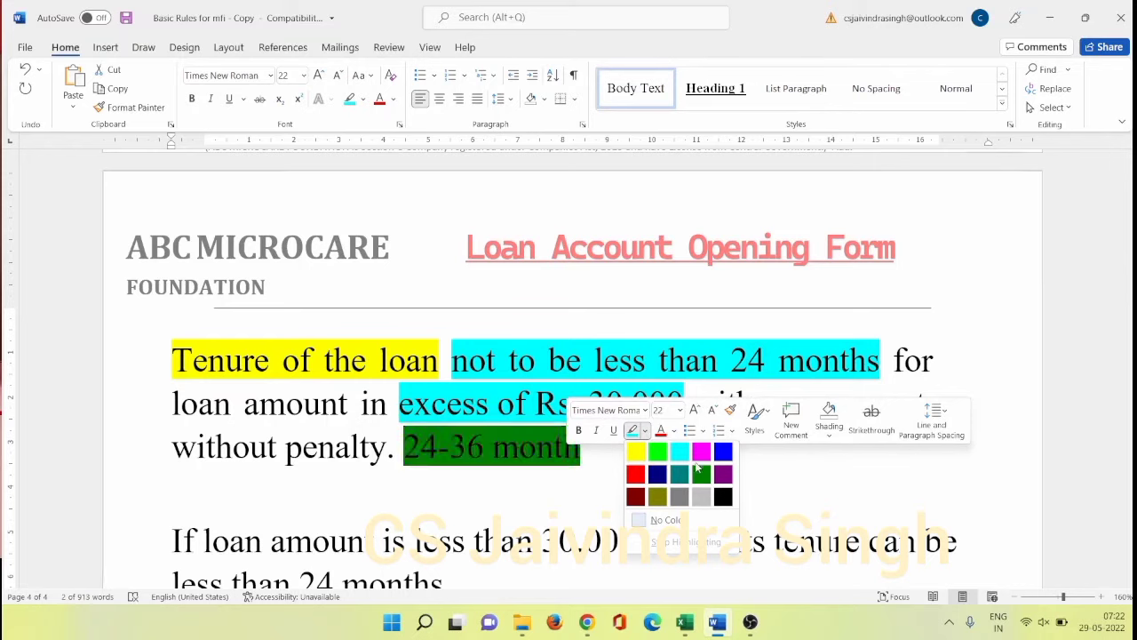
pyautogui.click(657, 475)
pyautogui.click(633, 449)
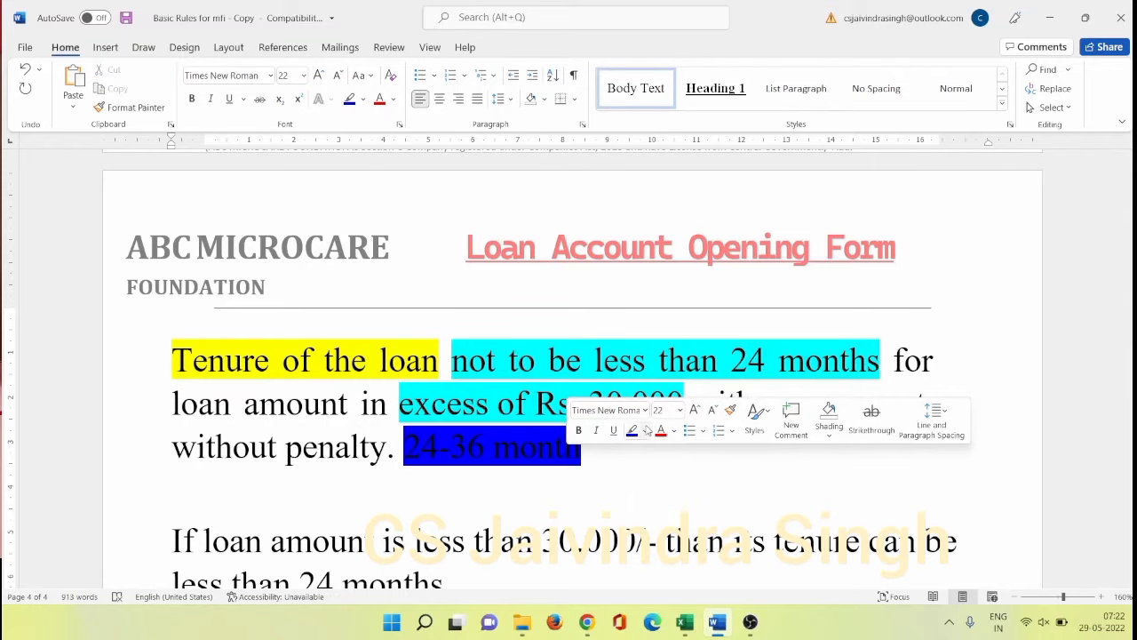
pyautogui.click(645, 430)
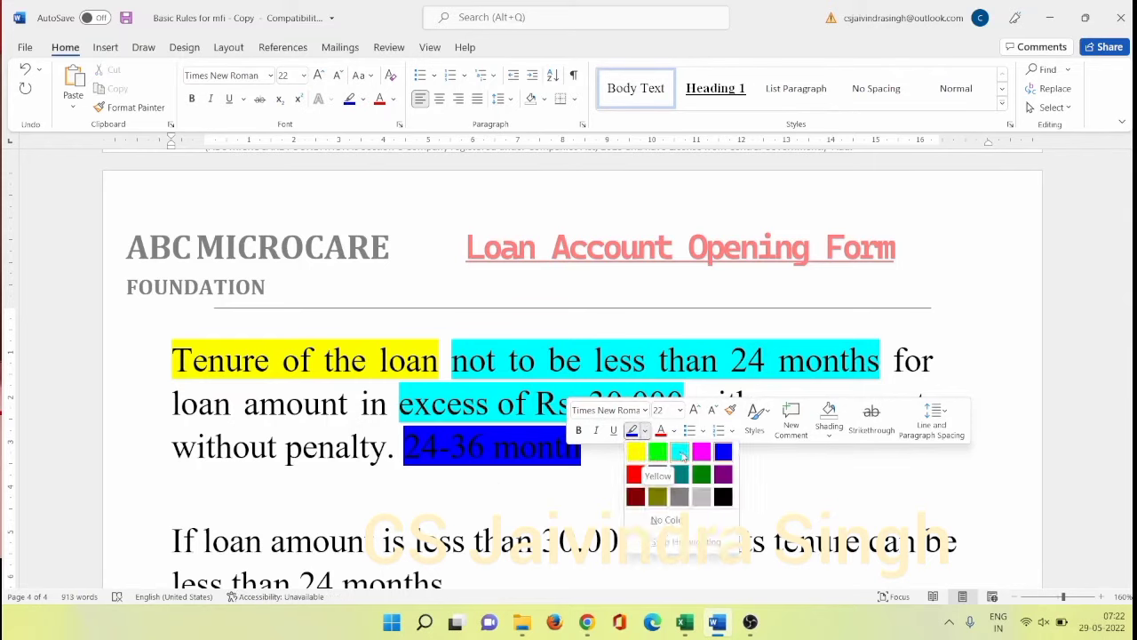
# Step: Highlight the whole "24-36 month" text in dark yellow and save the document
pyautogui.click(538, 446)
pyautogui.doubleClick(537, 447)
pyautogui.moveTo(537, 447); pyautogui.dragTo(401, 447)
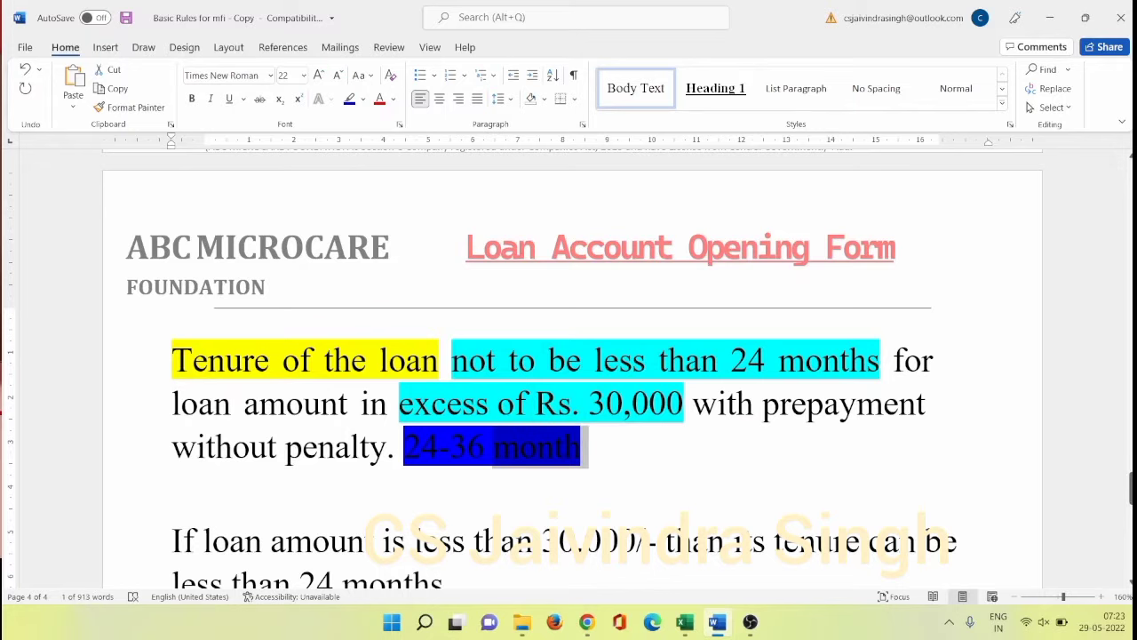
pyautogui.click(664, 420)
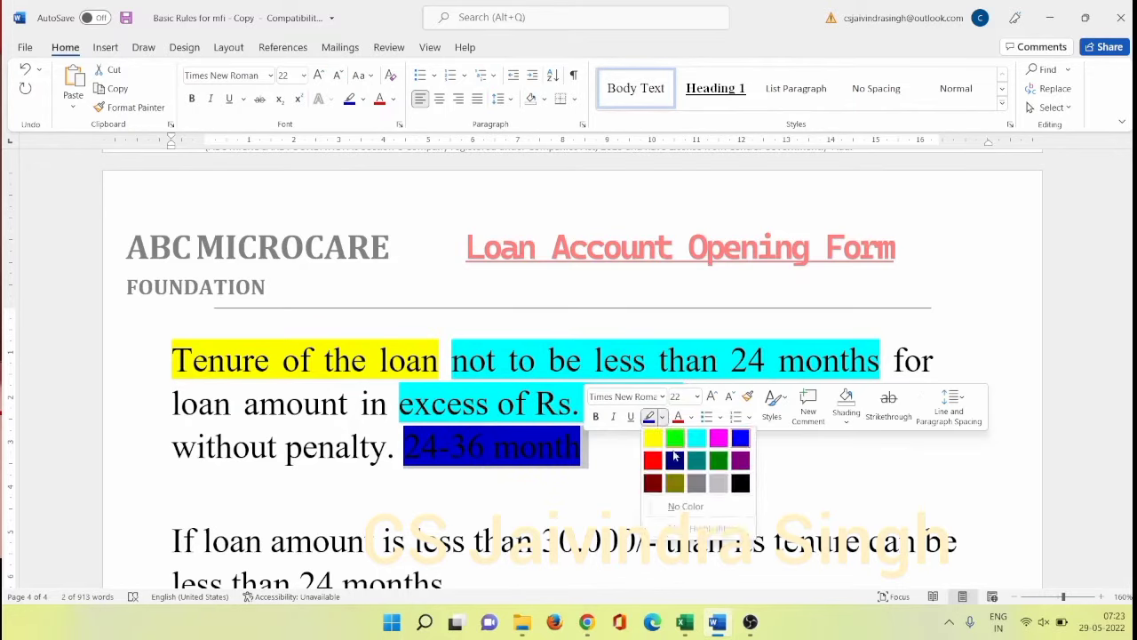
pyautogui.click(680, 485)
pyautogui.click(627, 478)
pyautogui.hotkey('ctrl', 's')
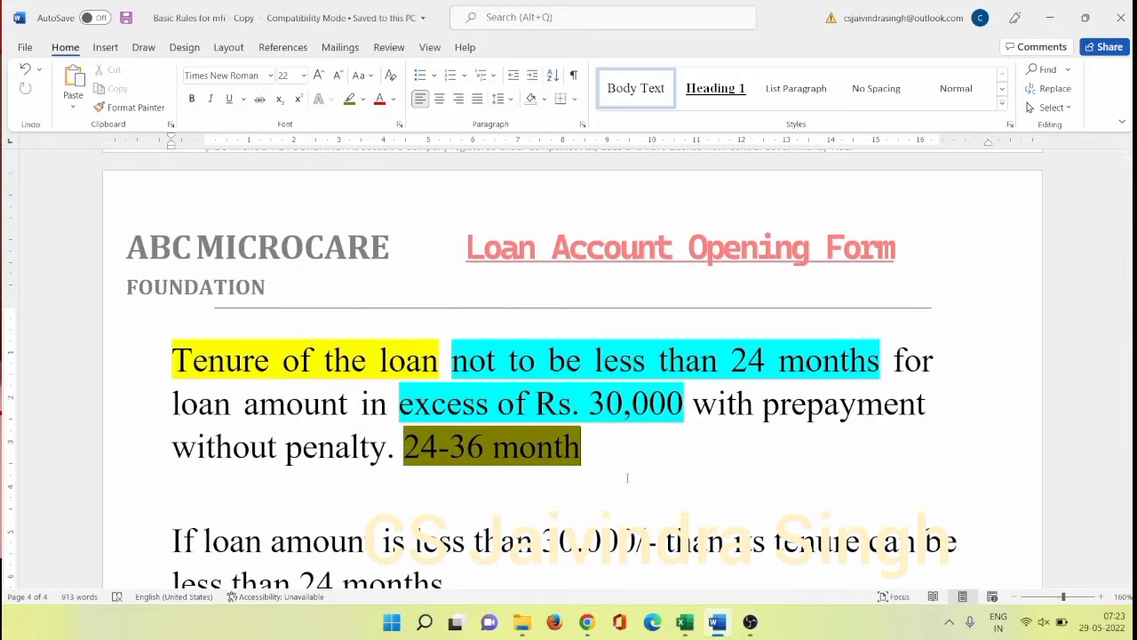
# Step: Switch to the Excel EMI calculation sheet and fill the interest rate value cell with yellow
pyautogui.hotkey('alt', 'Tab')
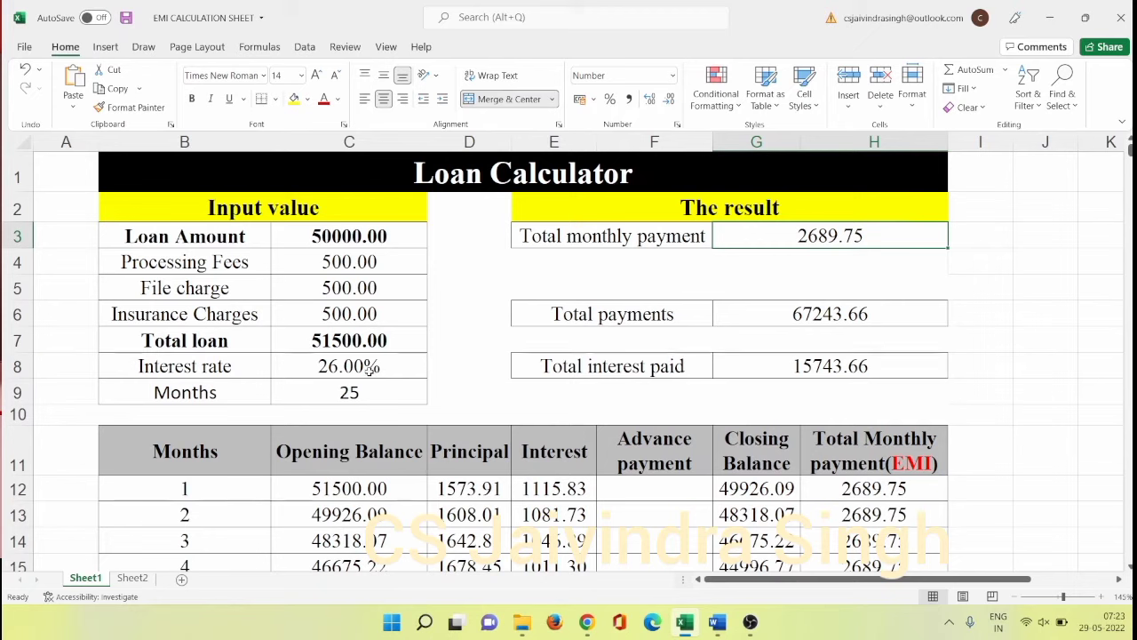
pyautogui.click(389, 374)
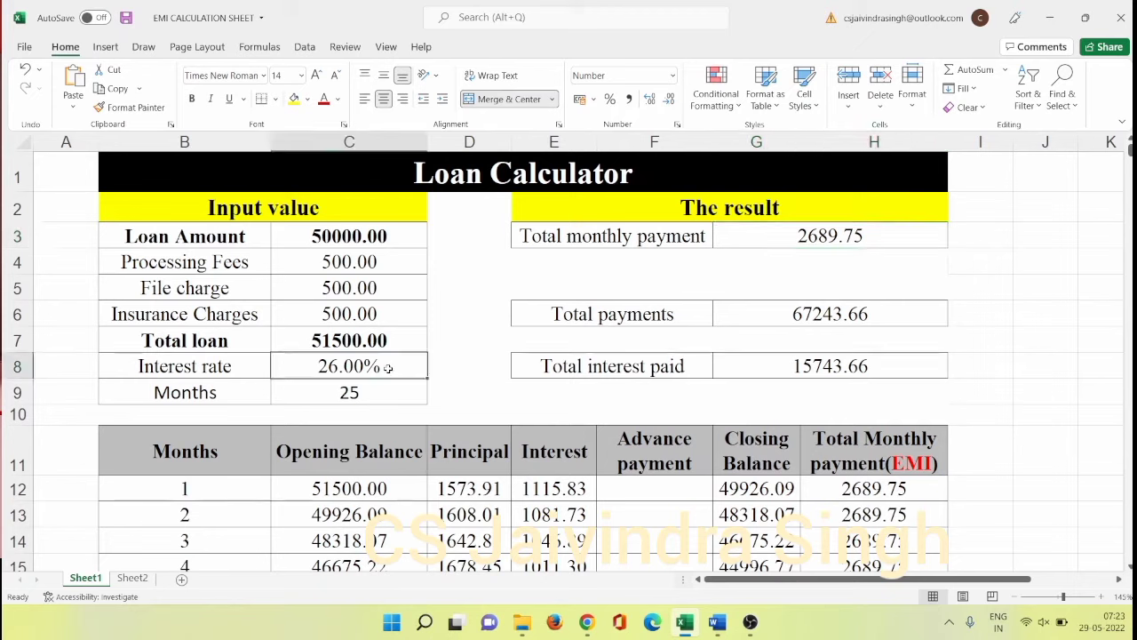
pyautogui.click(293, 99)
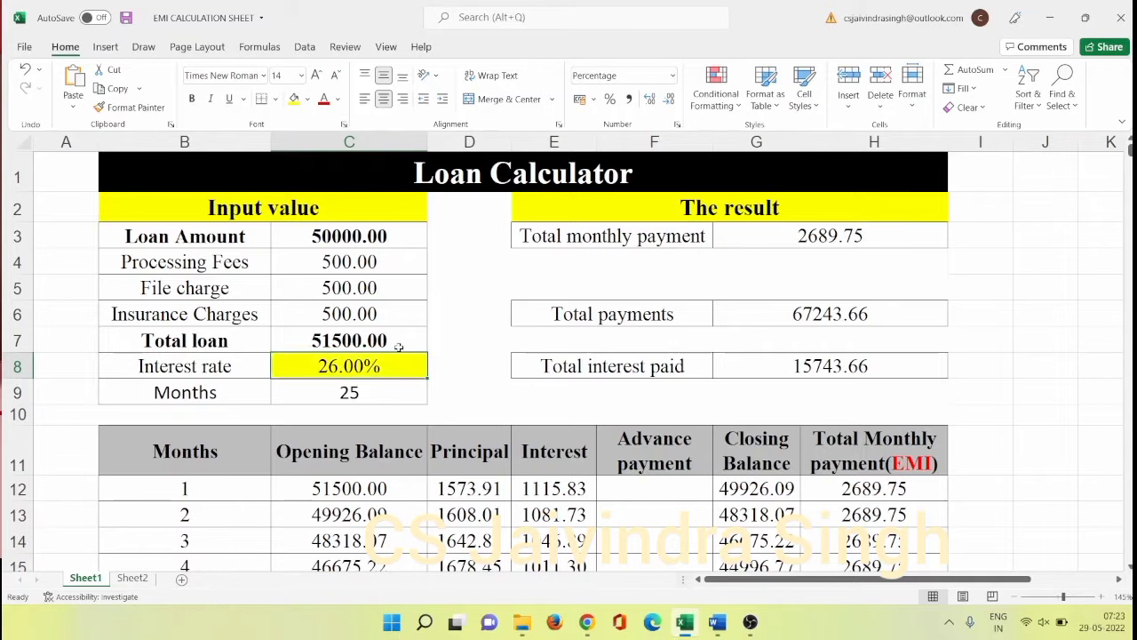
pyautogui.click(411, 392)
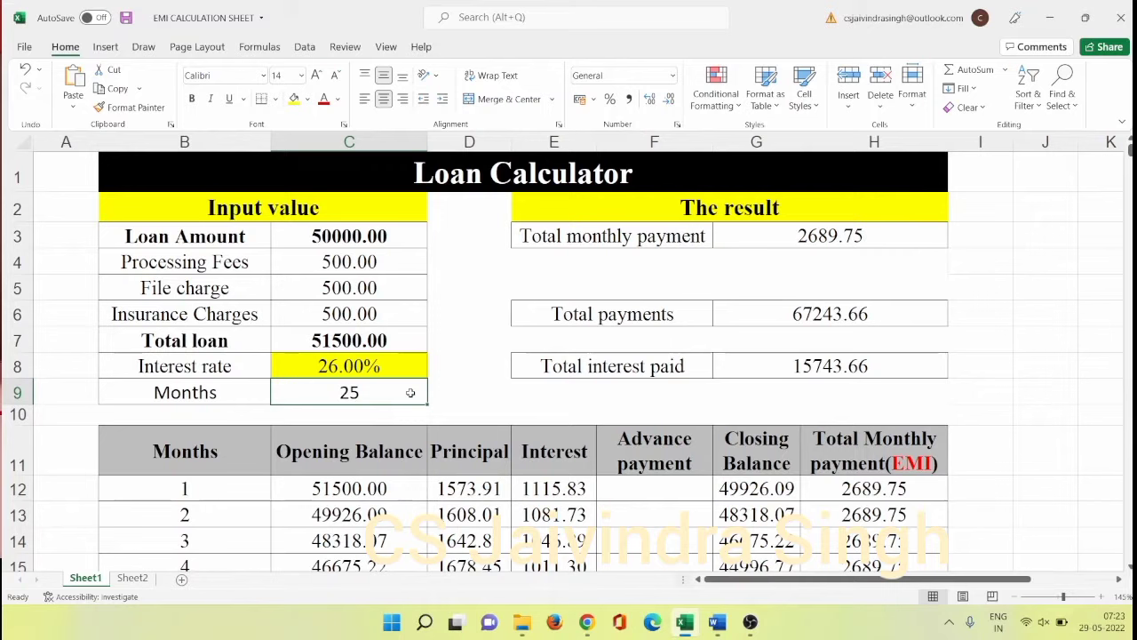
# Step: Set the interest rate in the loan calculator's input values to 20%
pyautogui.doubleClick(346, 364)
pyautogui.press('BackSpace')
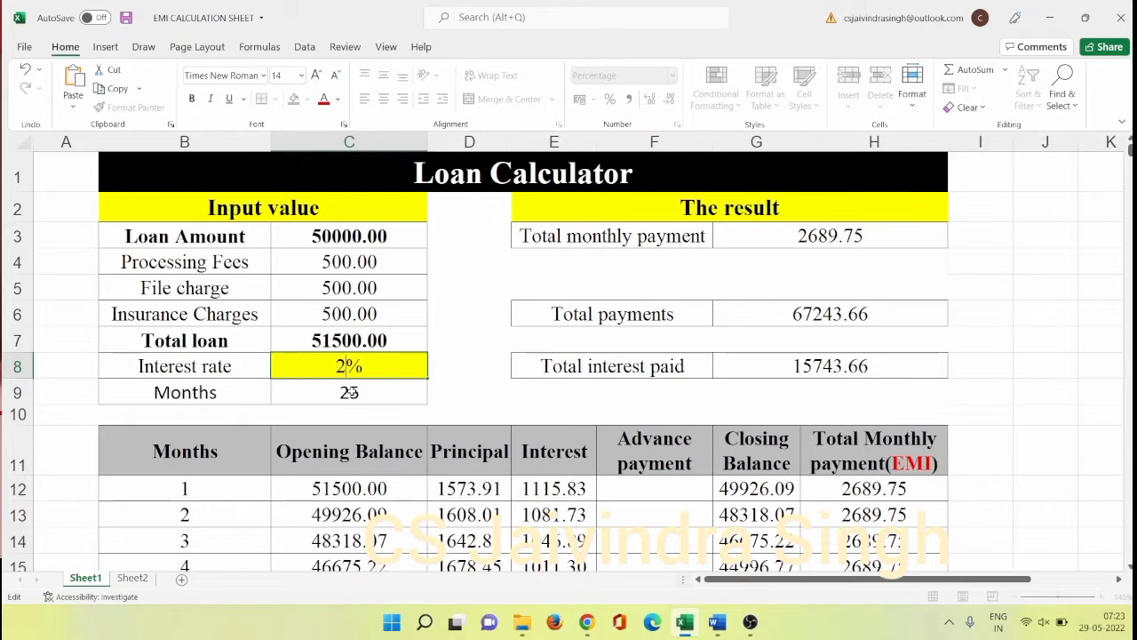
pyautogui.write('0')
pyautogui.press('Return')
pyautogui.click(346, 366)
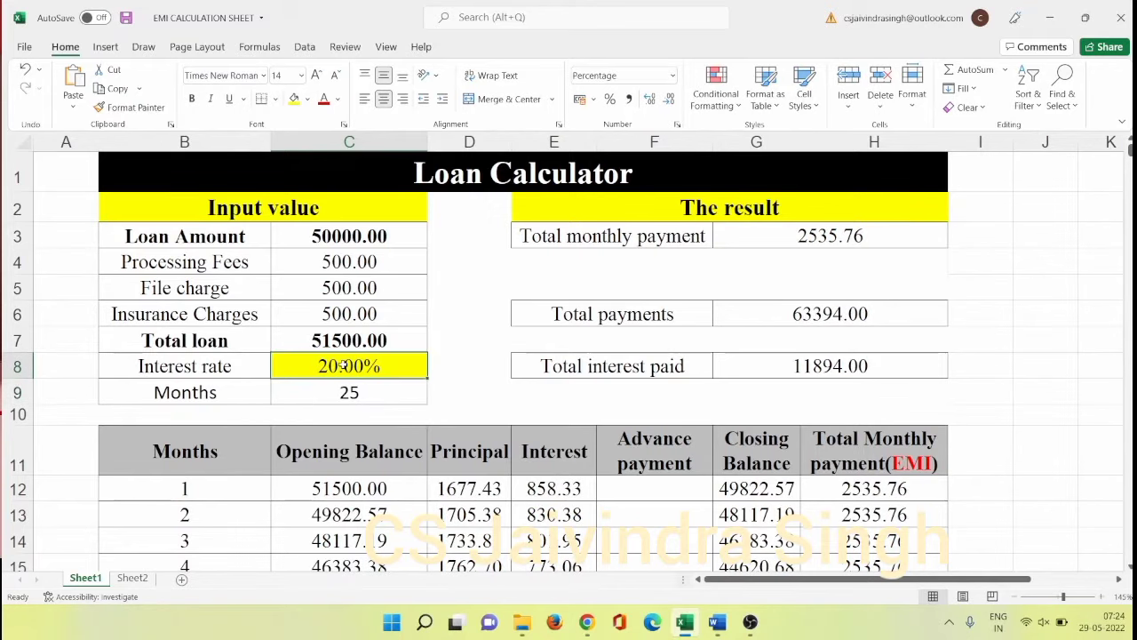
# Step: Set the interest rate in the loan calculator's input values to 25%
pyautogui.doubleClick(344, 366)
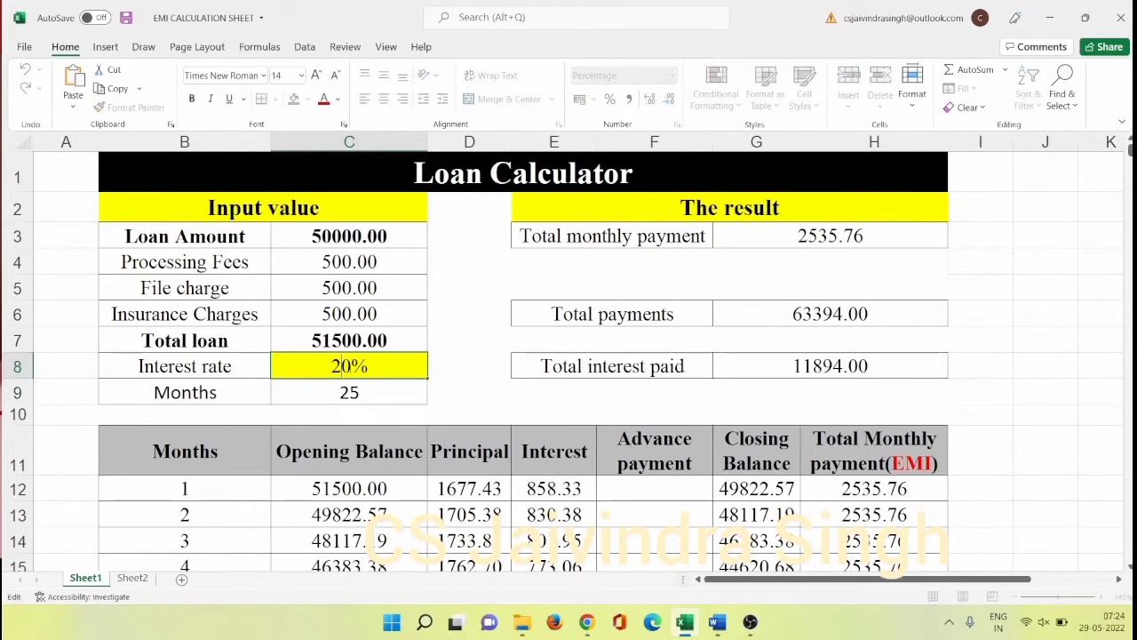
pyautogui.press('BackSpace')
pyautogui.write('5')
pyautogui.press('Return')
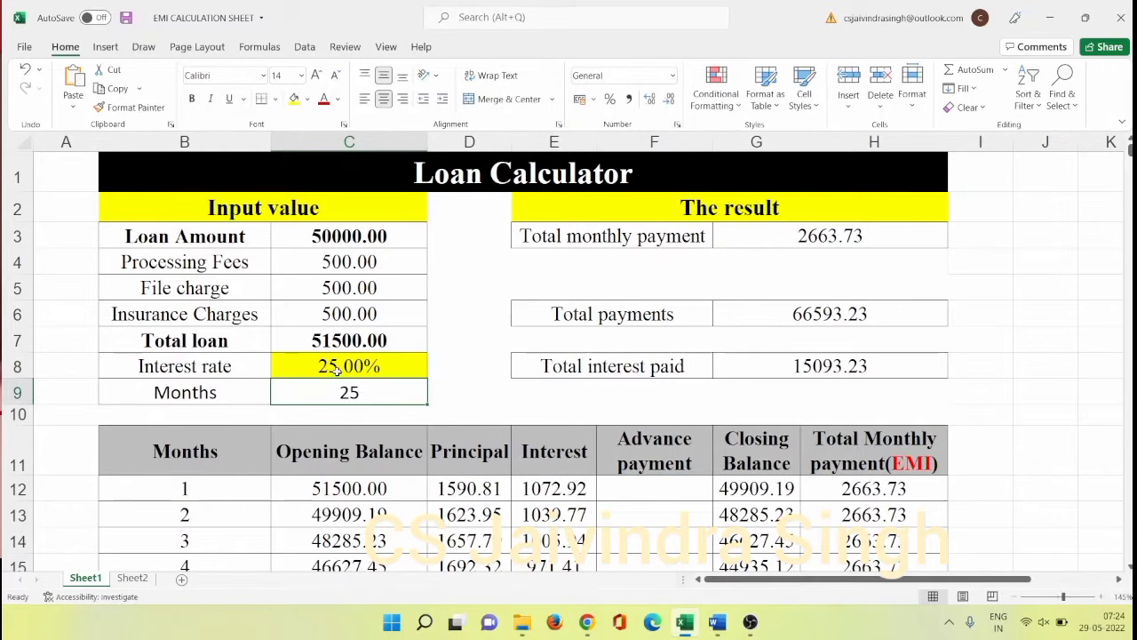
# Step: Restore the interest rate in the loan calculator's input values to 26%
pyautogui.doubleClick(351, 377)
pyautogui.press('Delete')
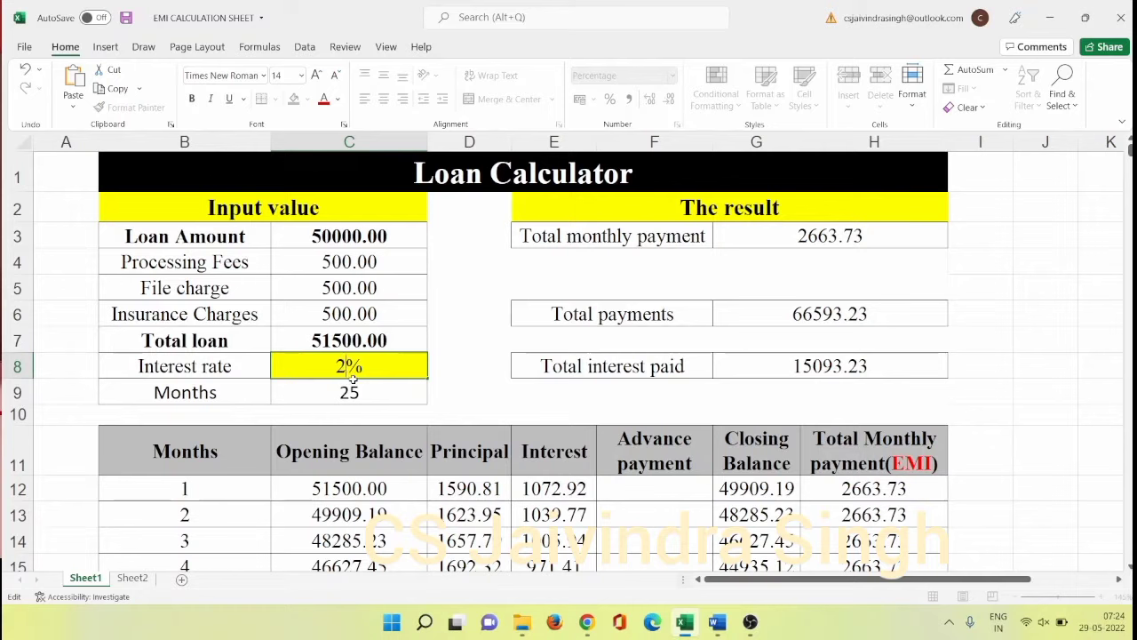
pyautogui.write('6')
pyautogui.press('Return')
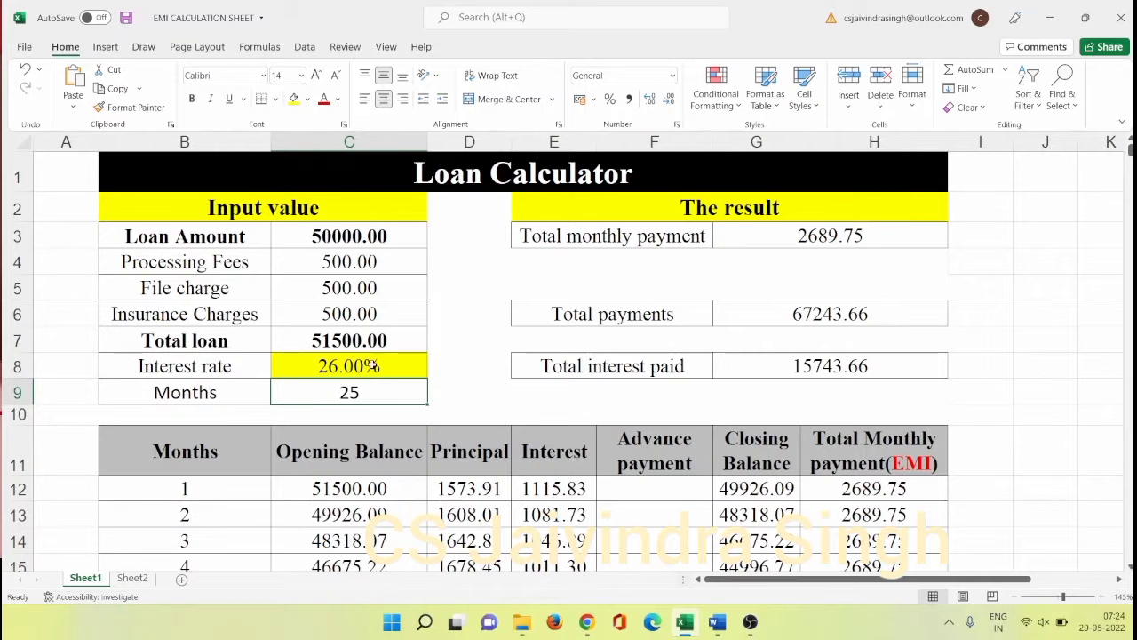
# Step: Set the loan amount in the input values to 0
pyautogui.click(377, 234)
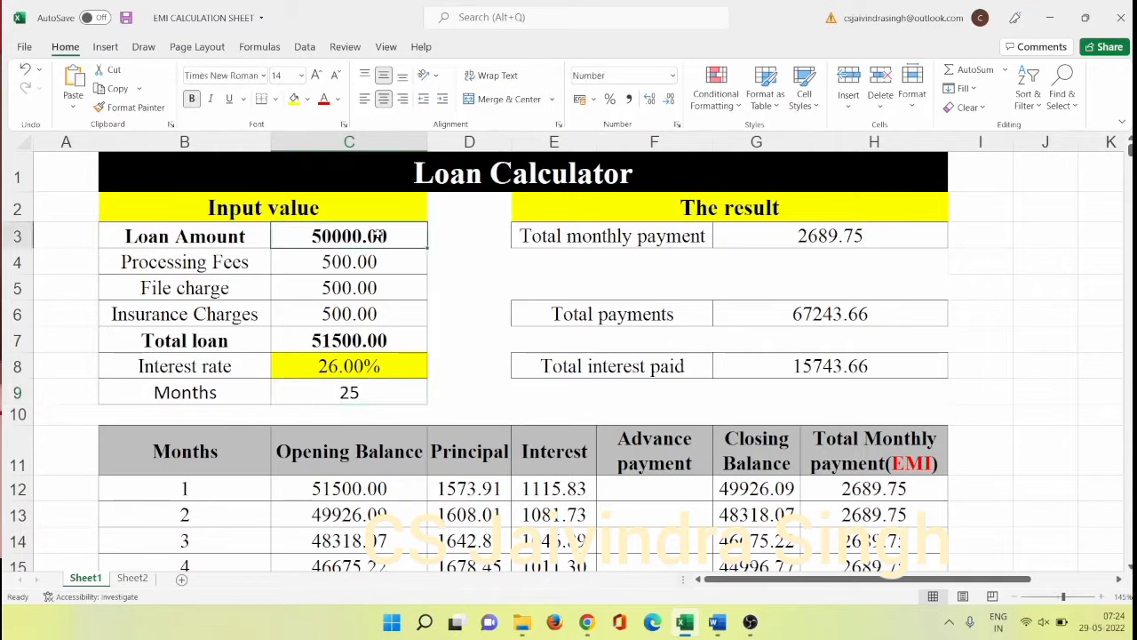
pyautogui.click(374, 393)
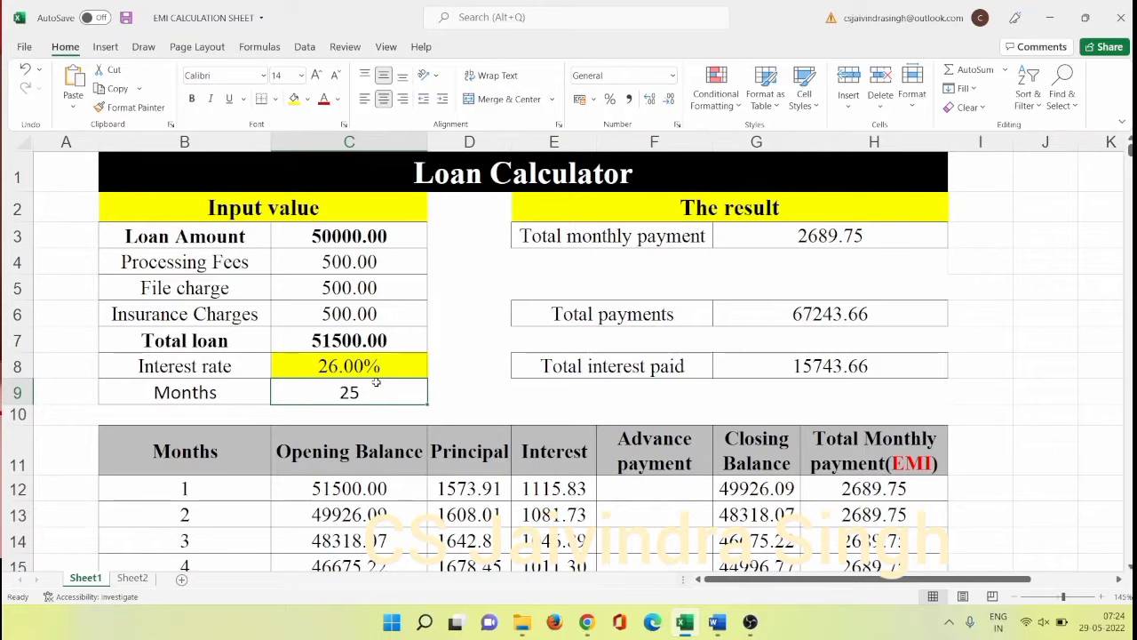
pyautogui.click(352, 241)
pyautogui.write('00')
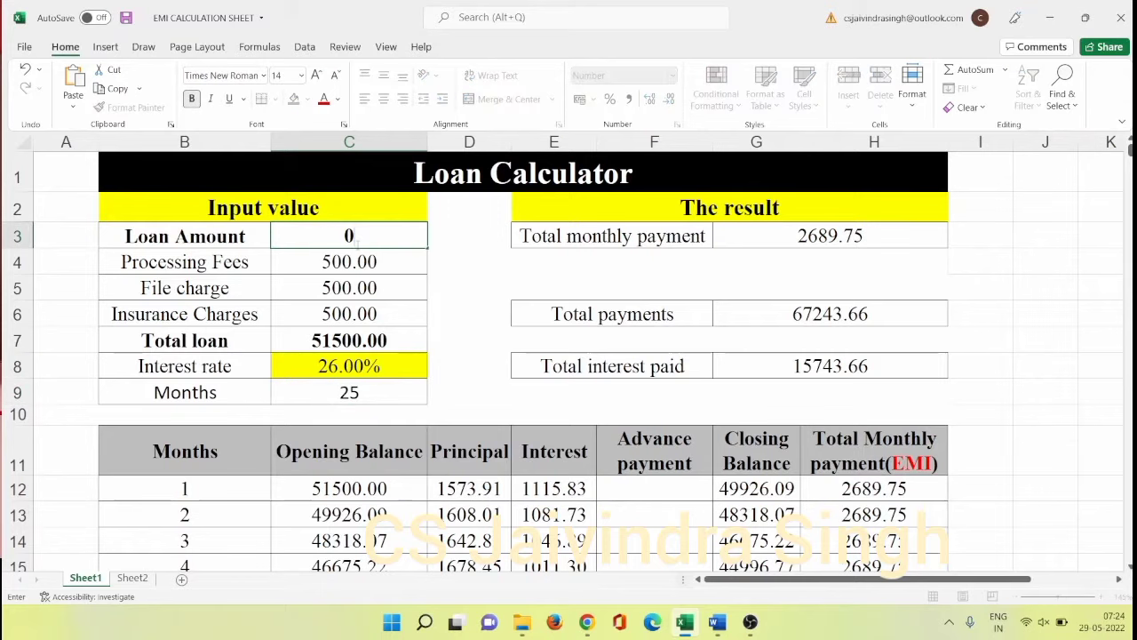
pyautogui.press('Return')
# Step: Set the number of months in the input values to 1
pyautogui.press('Down')
pyautogui.press('Down')
pyautogui.press('Down')
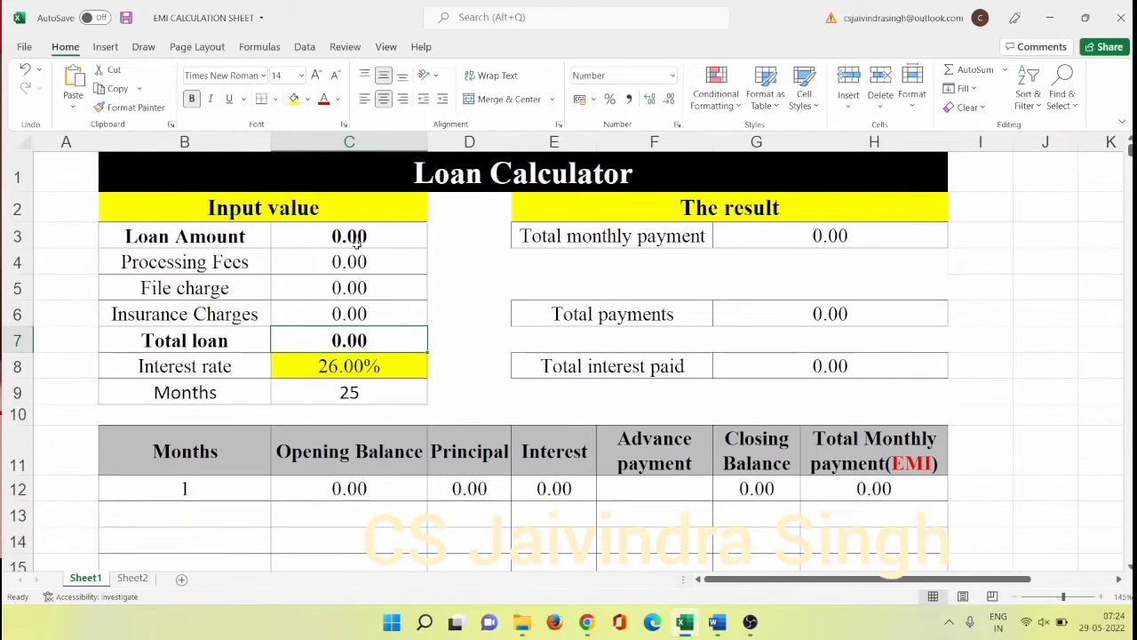
pyautogui.press('Down')
pyautogui.press('Down')
pyautogui.write('1')
pyautogui.press('Return')
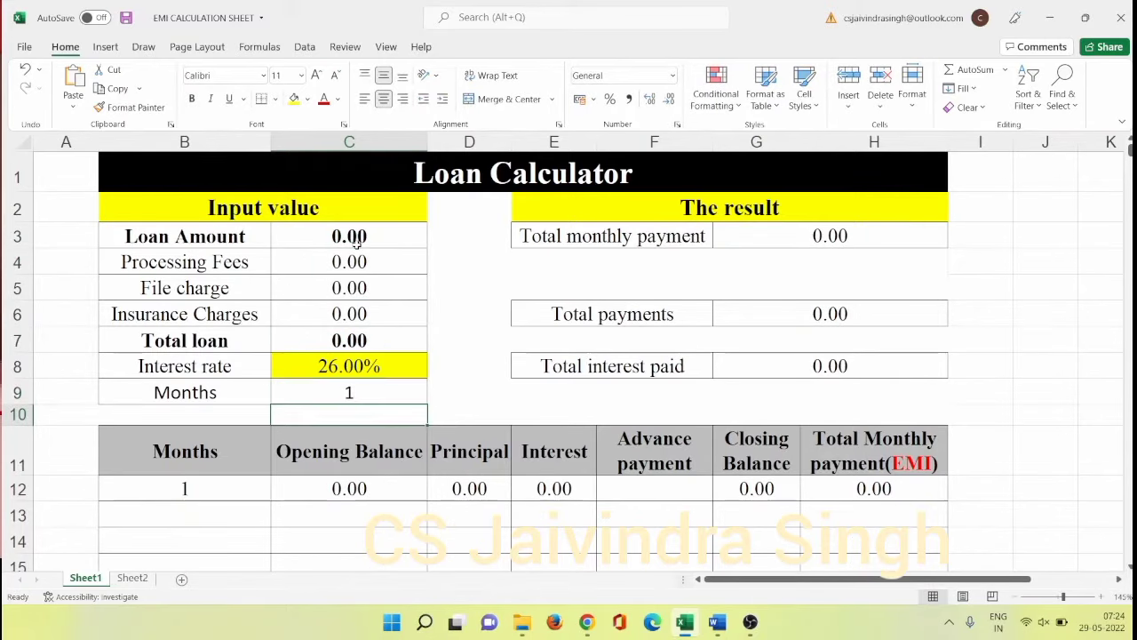
# Step: Look through the monthly repayment schedule below the input values and compare it with the calculator's result fields
pyautogui.scroll(-6, 845, 434)
pyautogui.scroll(6, 845, 434)
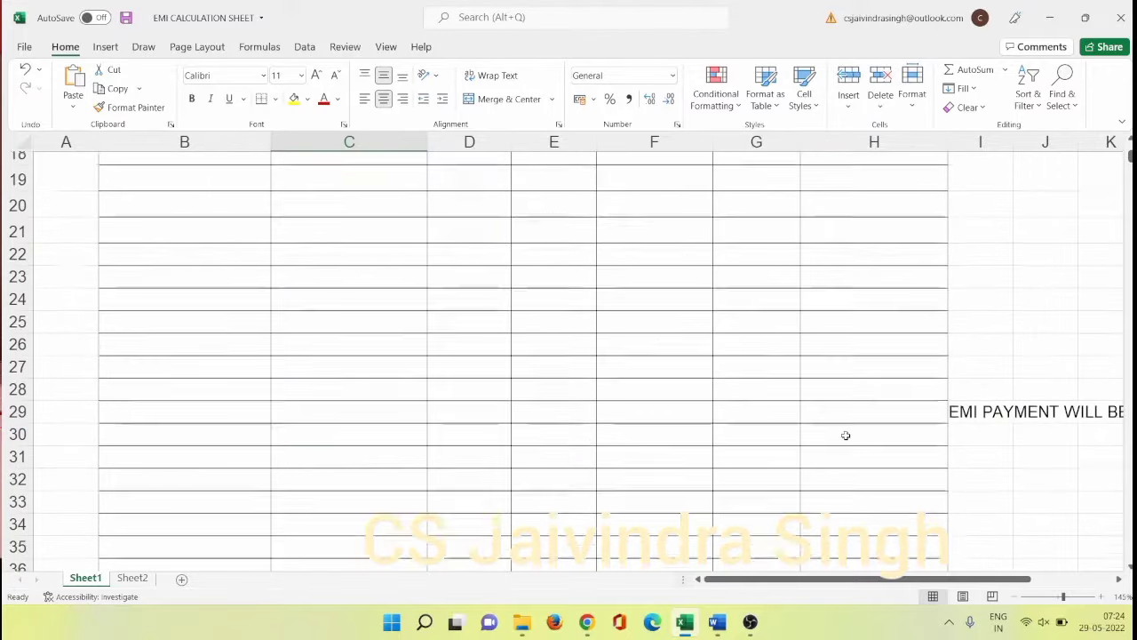
pyautogui.scroll(-5, 599, 353)
pyautogui.scroll(5, 607, 397)
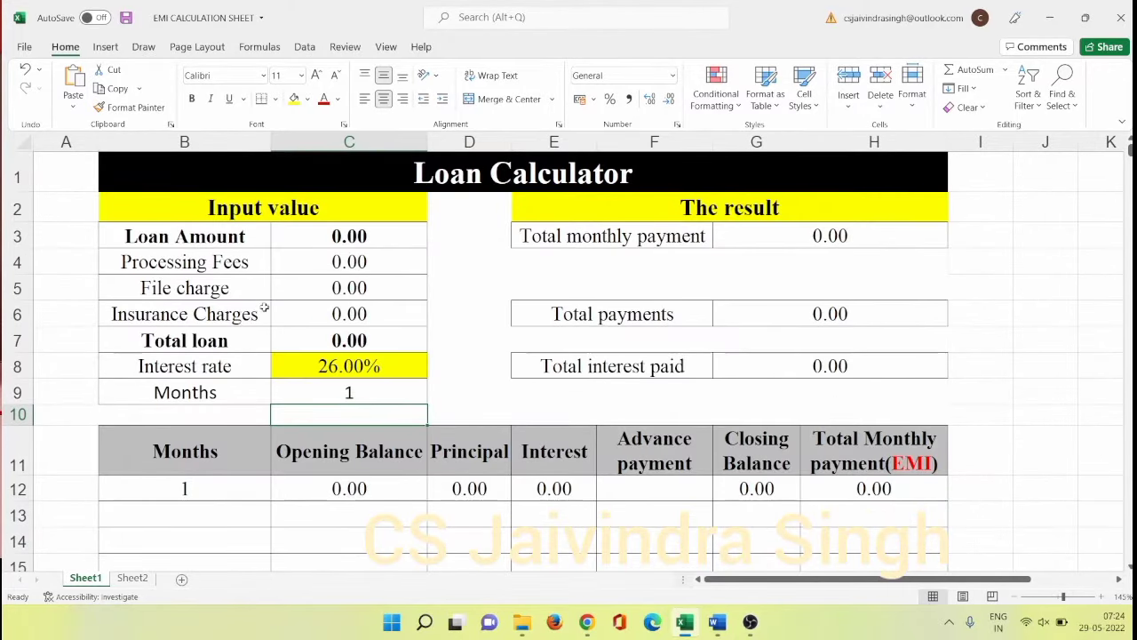
pyautogui.scroll(-13, 480, 377)
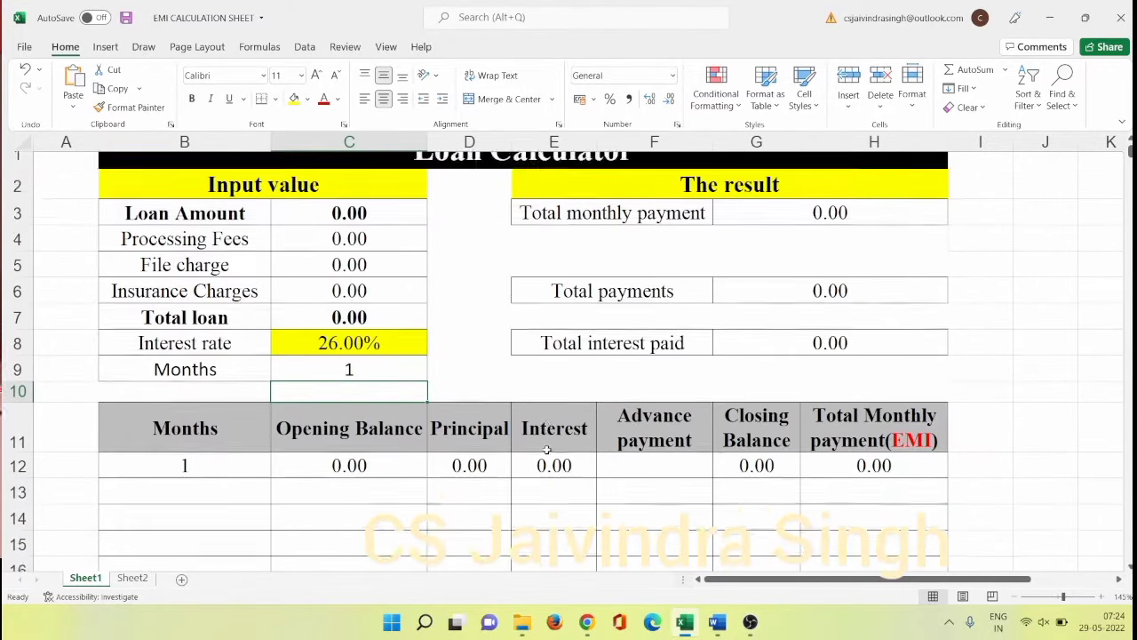
pyautogui.scroll(-3, 546, 449)
pyautogui.scroll(16, 545, 424)
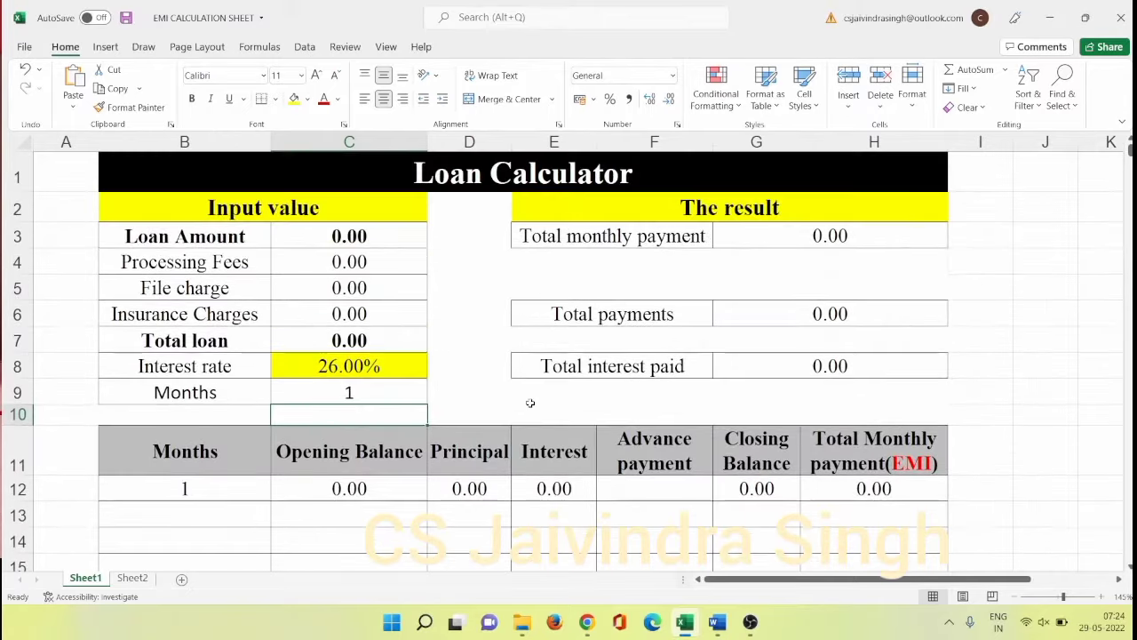
pyautogui.scroll(-1, 530, 403)
pyautogui.scroll(-1, 531, 403)
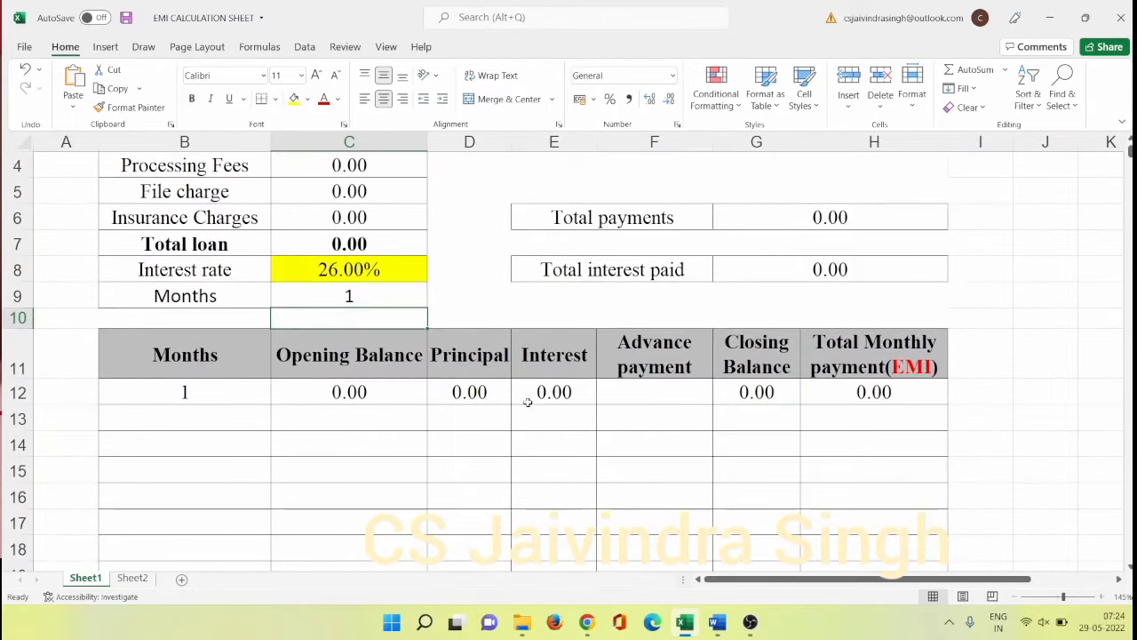
pyautogui.scroll(1, 526, 402)
# Step: Extend the sheet title to "Loan Calculator for Sec.8 Microfinance Company" and save the workbook
pyautogui.click(463, 148)
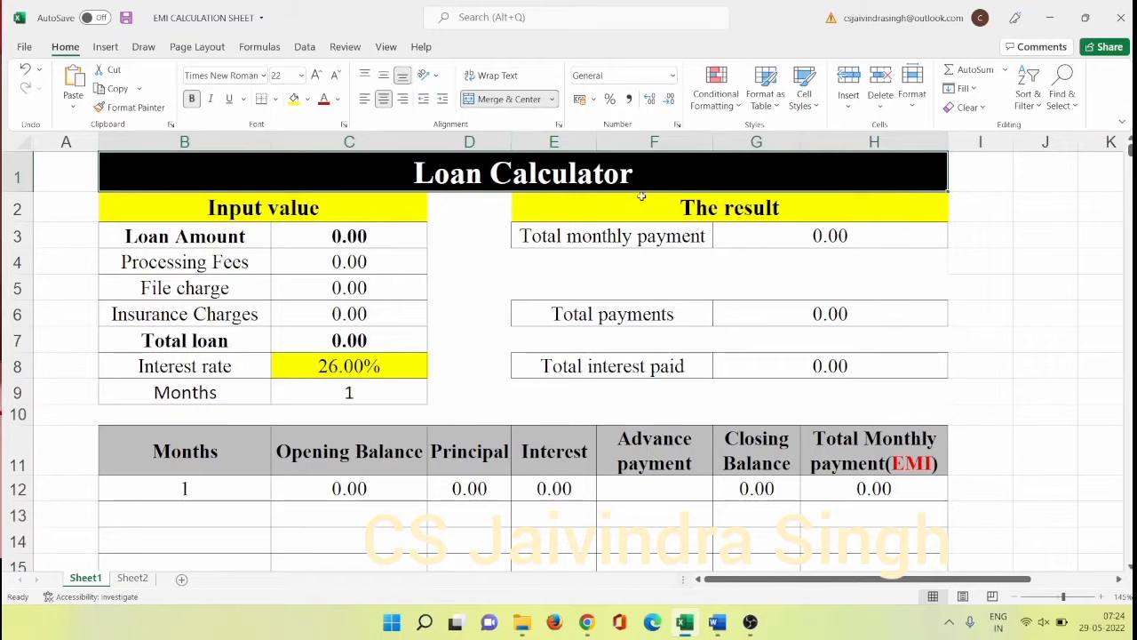
pyautogui.doubleClick(662, 173)
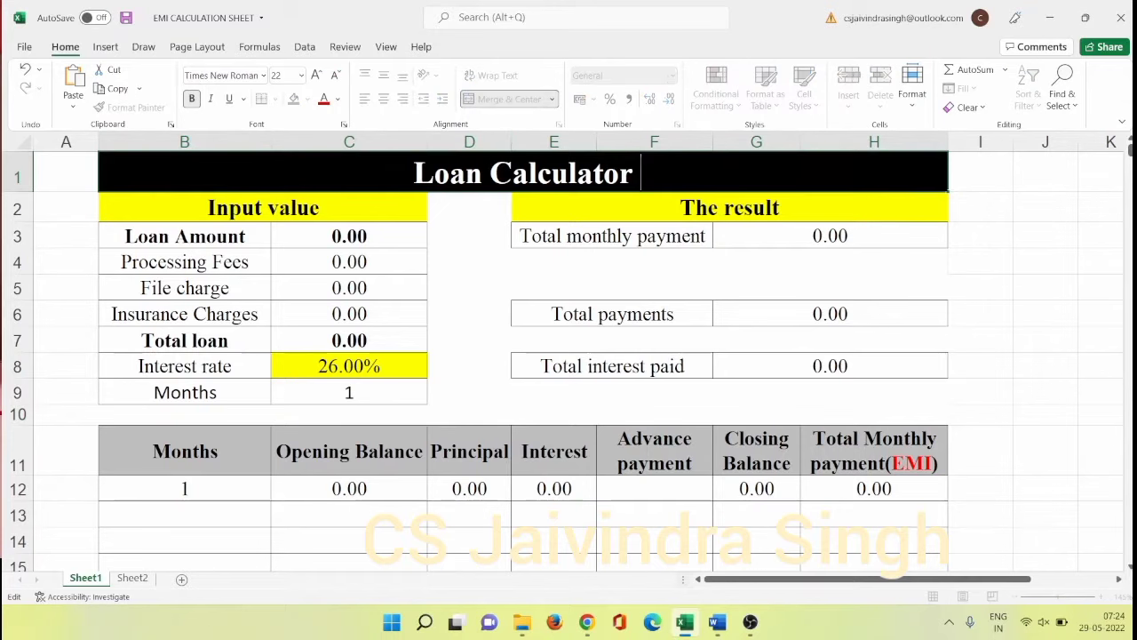
pyautogui.write('for ')
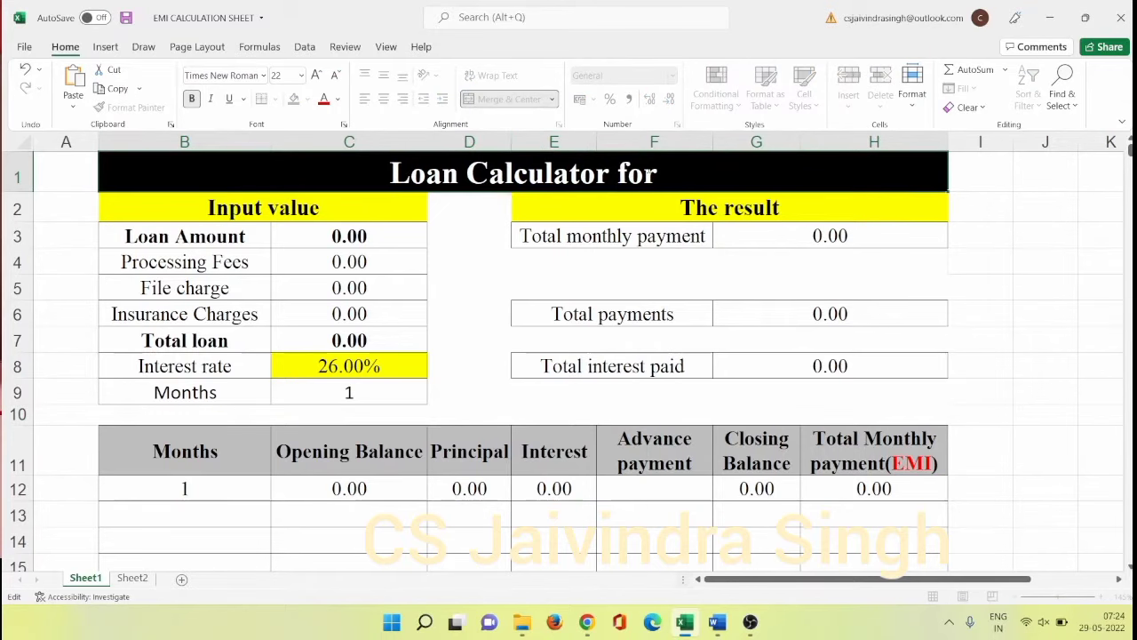
pyautogui.write('Sec')
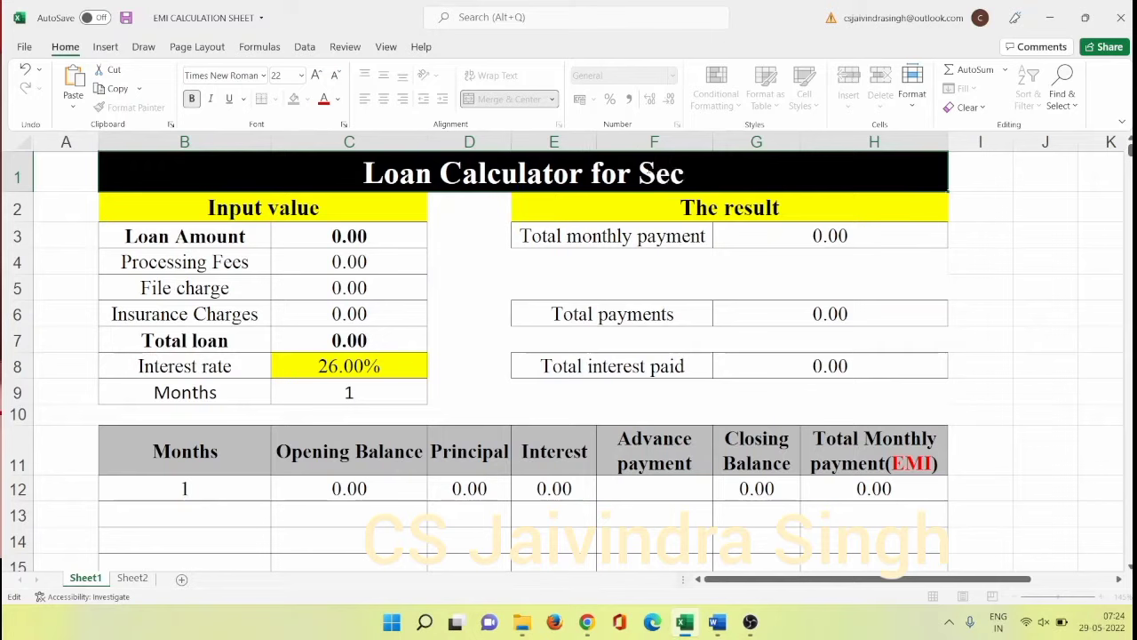
pyautogui.write('.8 <o')
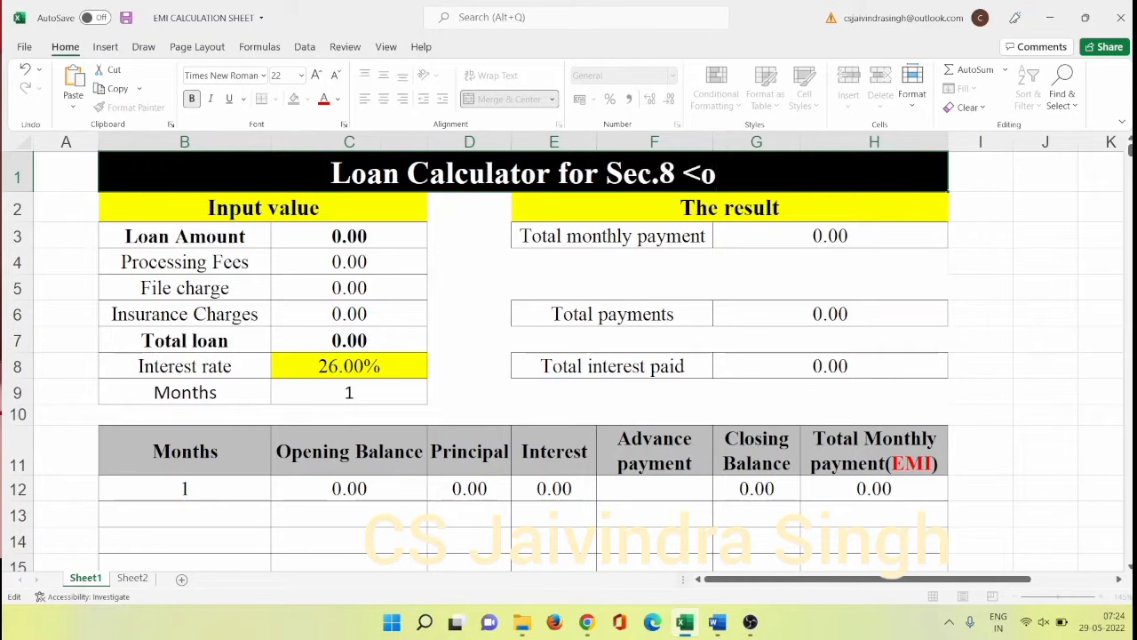
pyautogui.press('BackSpace')
pyautogui.press('BackSpace')
pyautogui.write('Microfi')
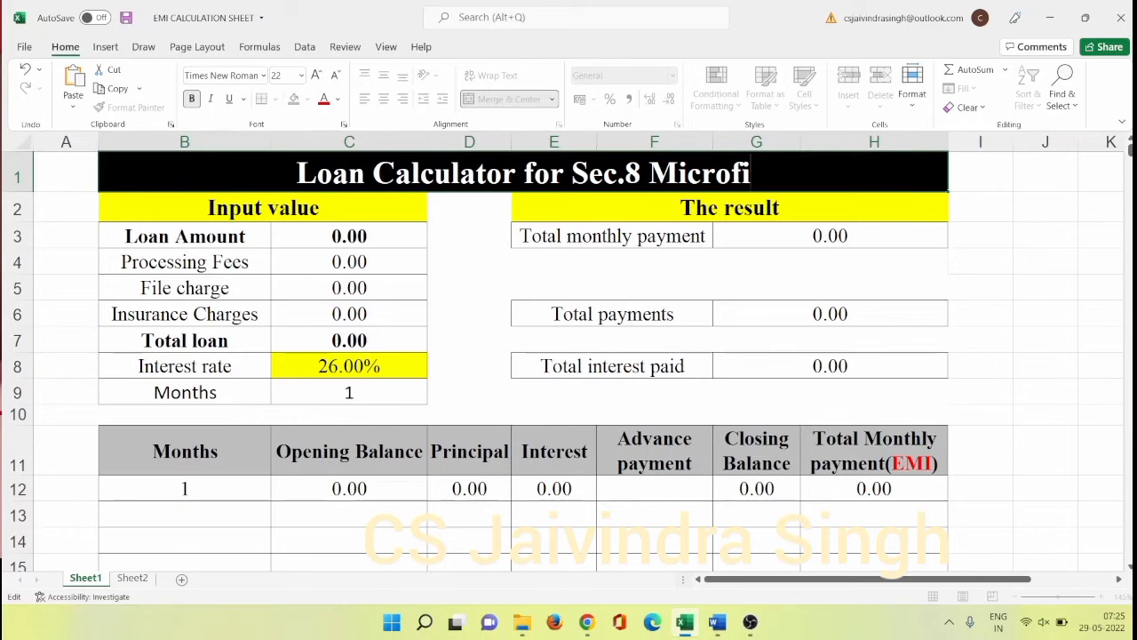
pyautogui.write('nance Compa')
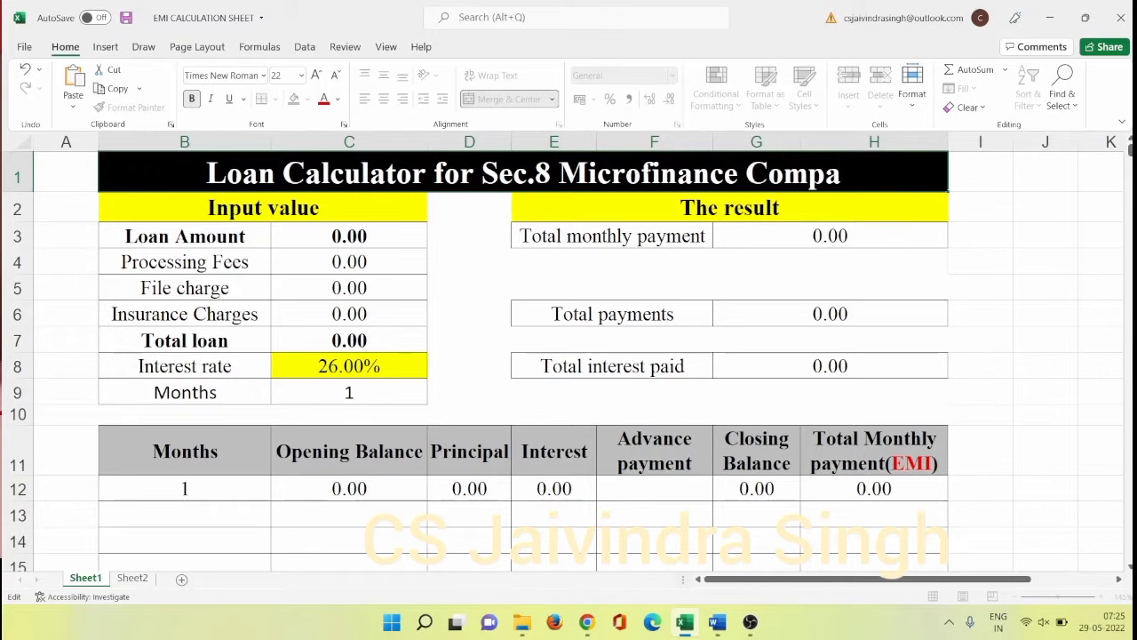
pyautogui.write('ny')
pyautogui.hotkey('ctrl', 'Return')
pyautogui.hotkey('ctrl', 's')
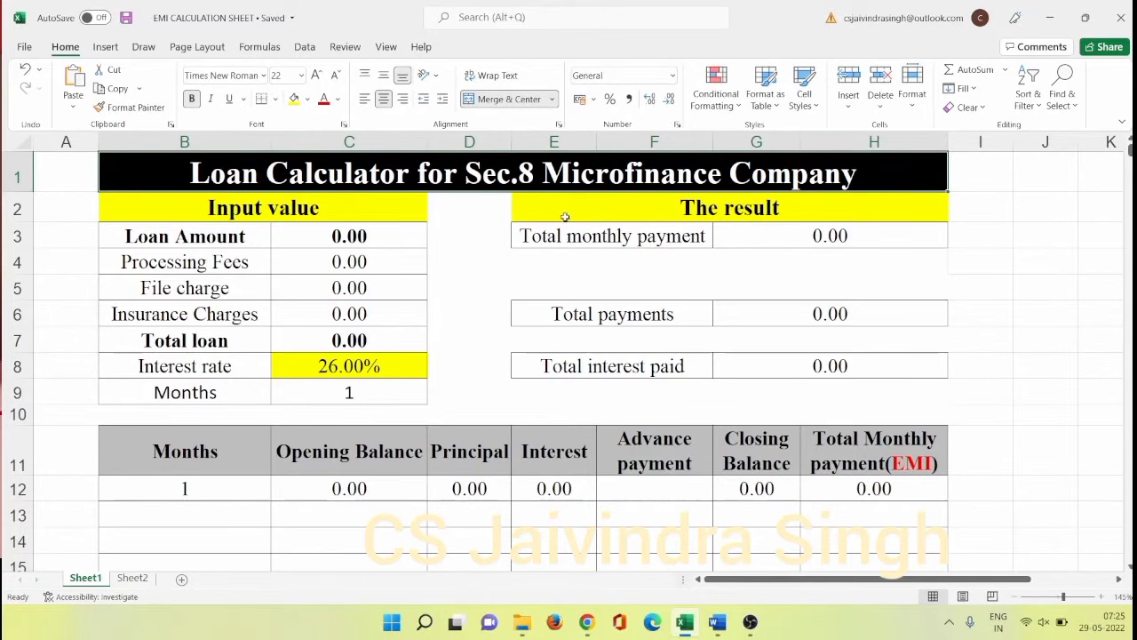
# Step: Review the input value block from loan amount to months and the principal and interest columns of the repayment schedule
pyautogui.click(387, 208)
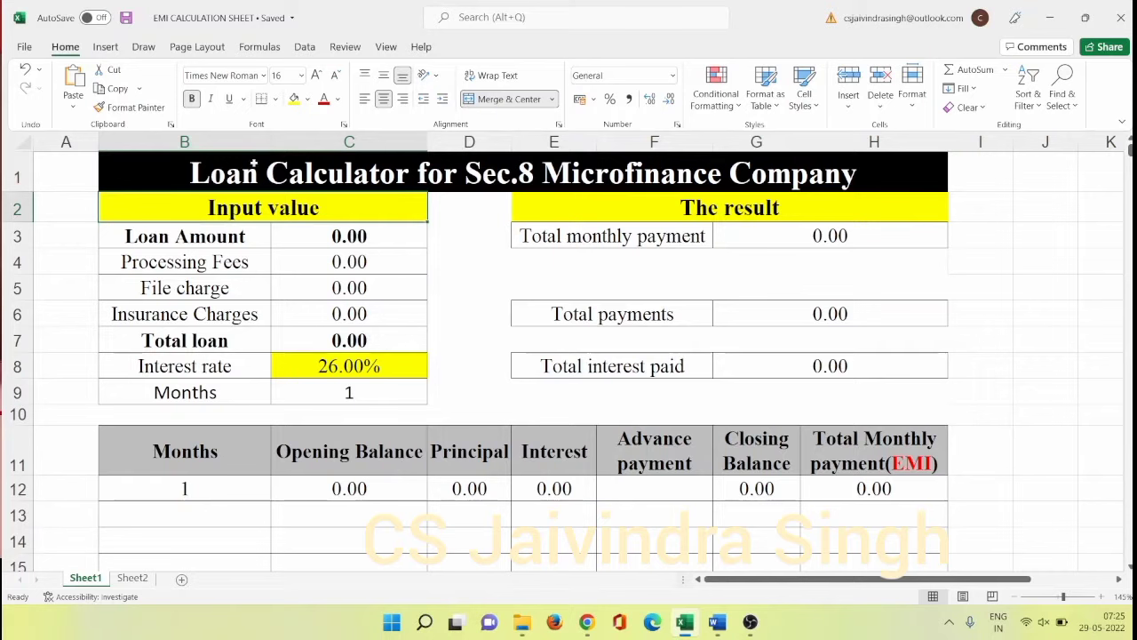
pyautogui.moveTo(141, 233); pyautogui.dragTo(158, 392)
pyautogui.hotkey('ctrl', 'v')
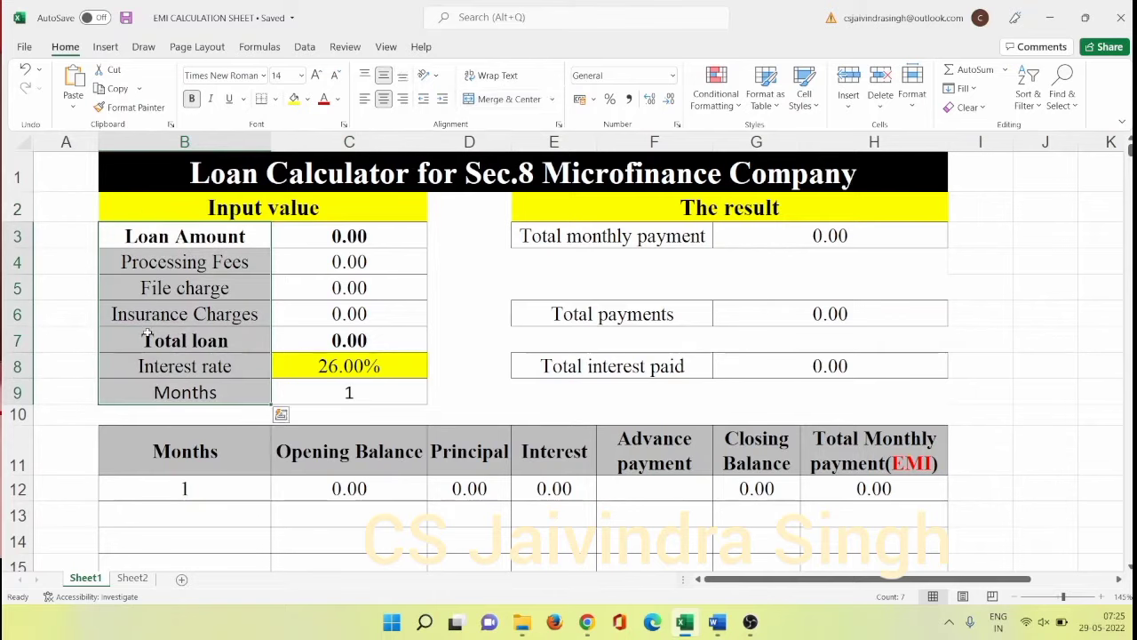
pyautogui.scroll(-4, 302, 346)
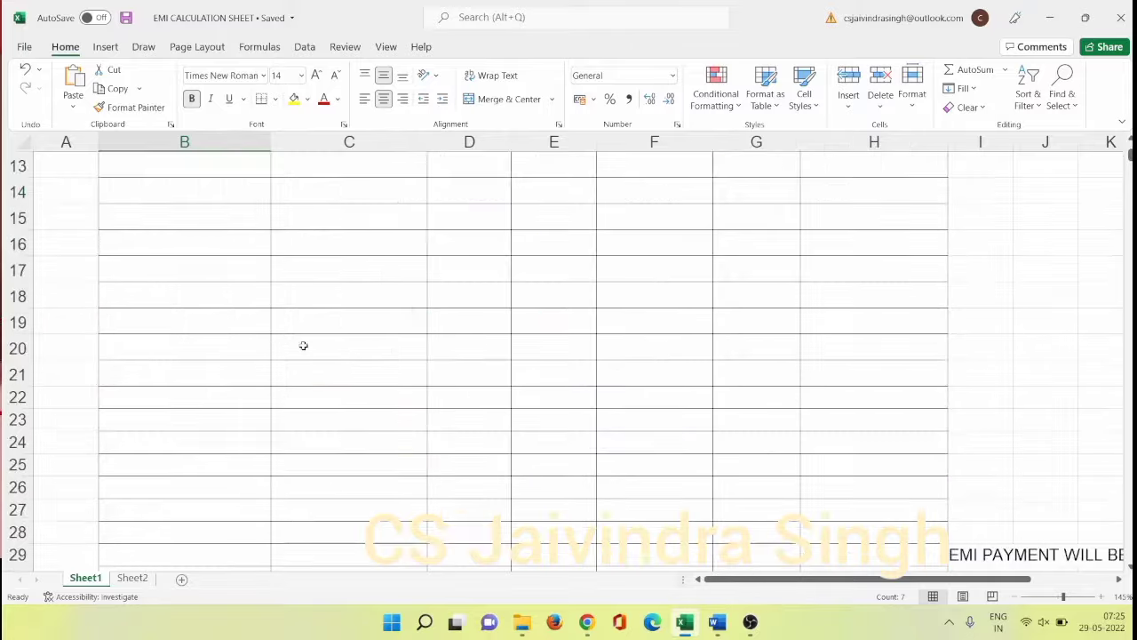
pyautogui.scroll(4, 267, 373)
pyautogui.scroll(-2, 200, 390)
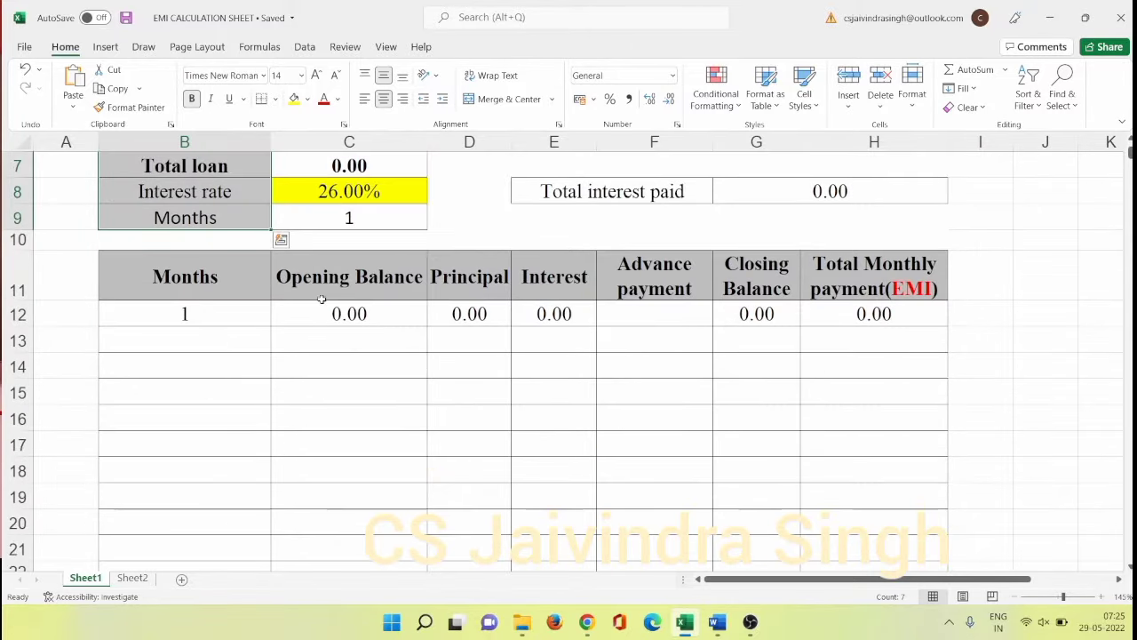
pyautogui.click(466, 303)
pyautogui.click(552, 315)
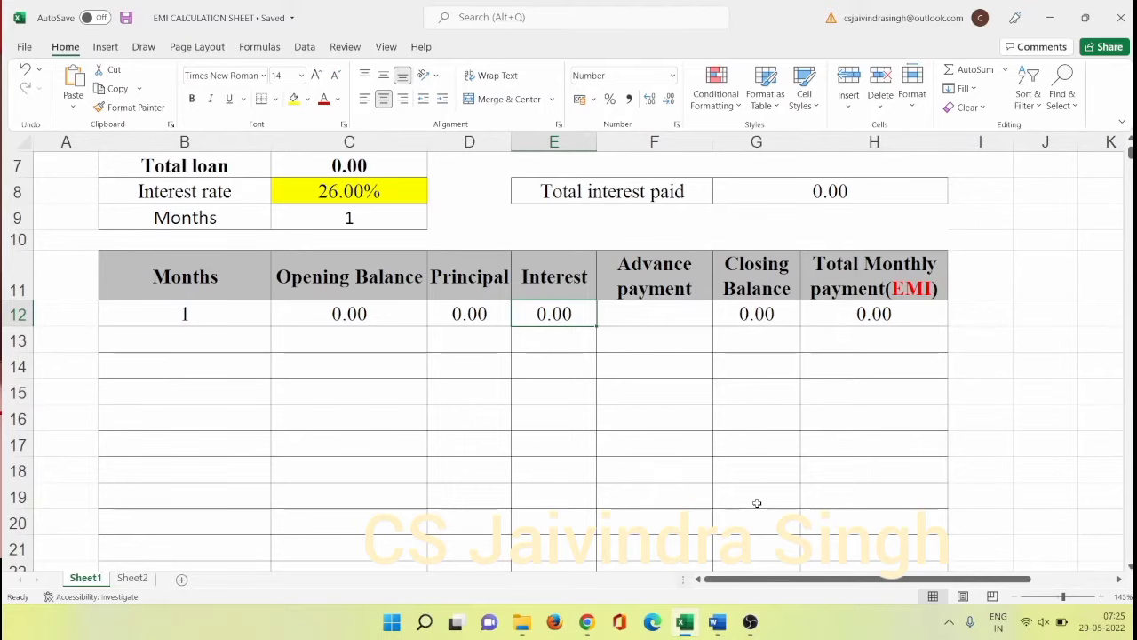
pyautogui.scroll(2, 757, 498)
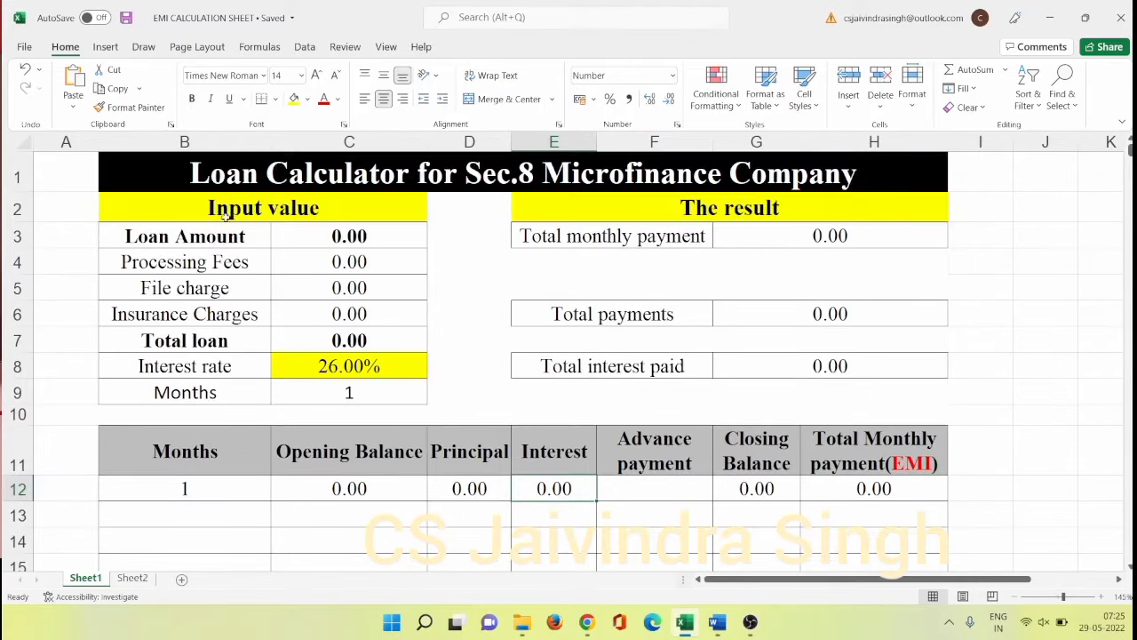
pyautogui.moveTo(165, 224); pyautogui.dragTo(312, 393)
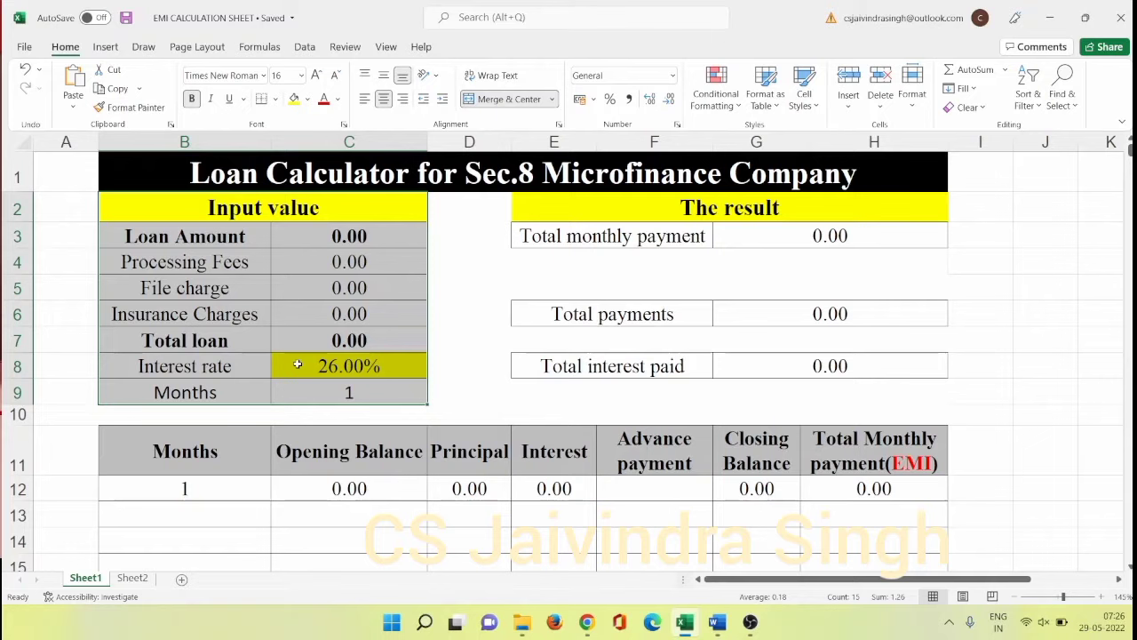
# Step: Point out the headings of the input value block and the result block
pyautogui.click(340, 238)
pyautogui.doubleClick(309, 208)
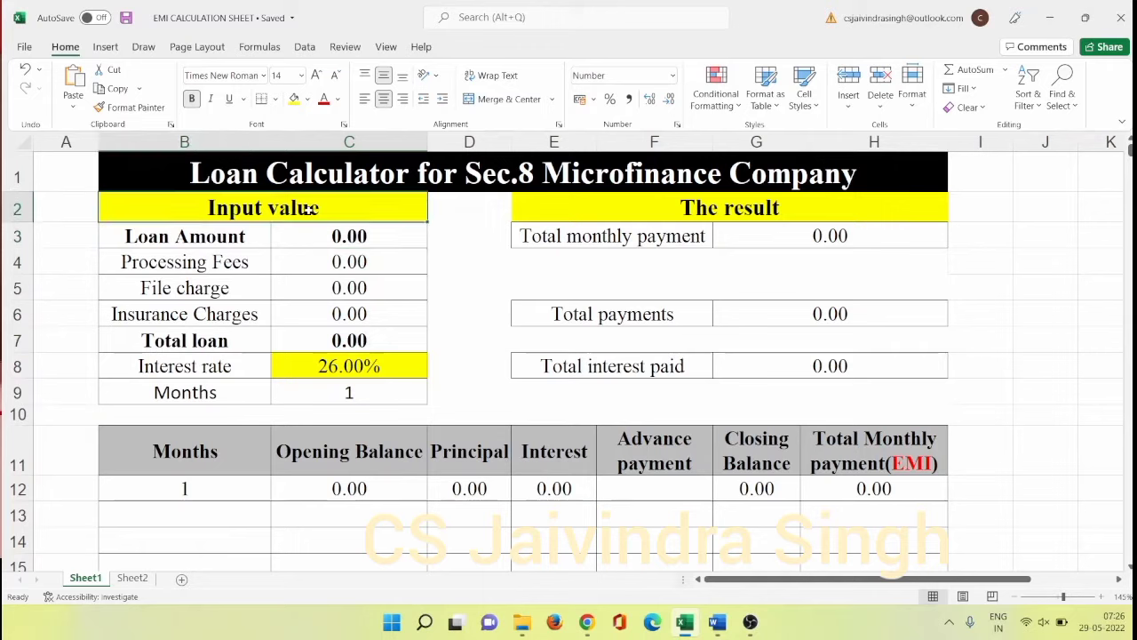
pyautogui.moveTo(269, 208); pyautogui.dragTo(320, 208)
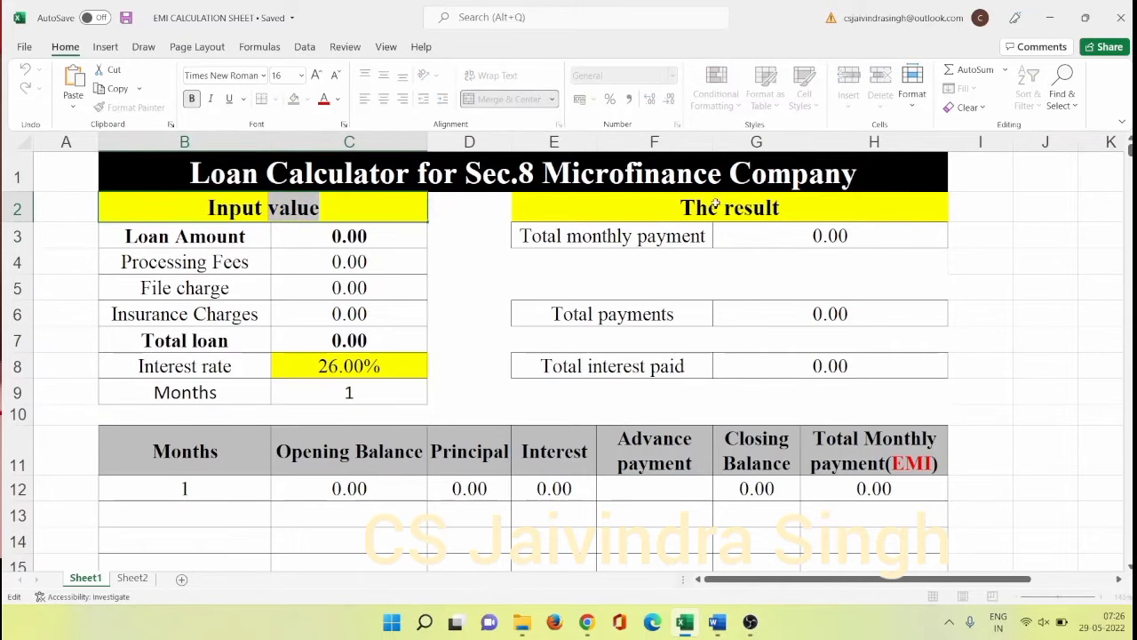
pyautogui.click(753, 215)
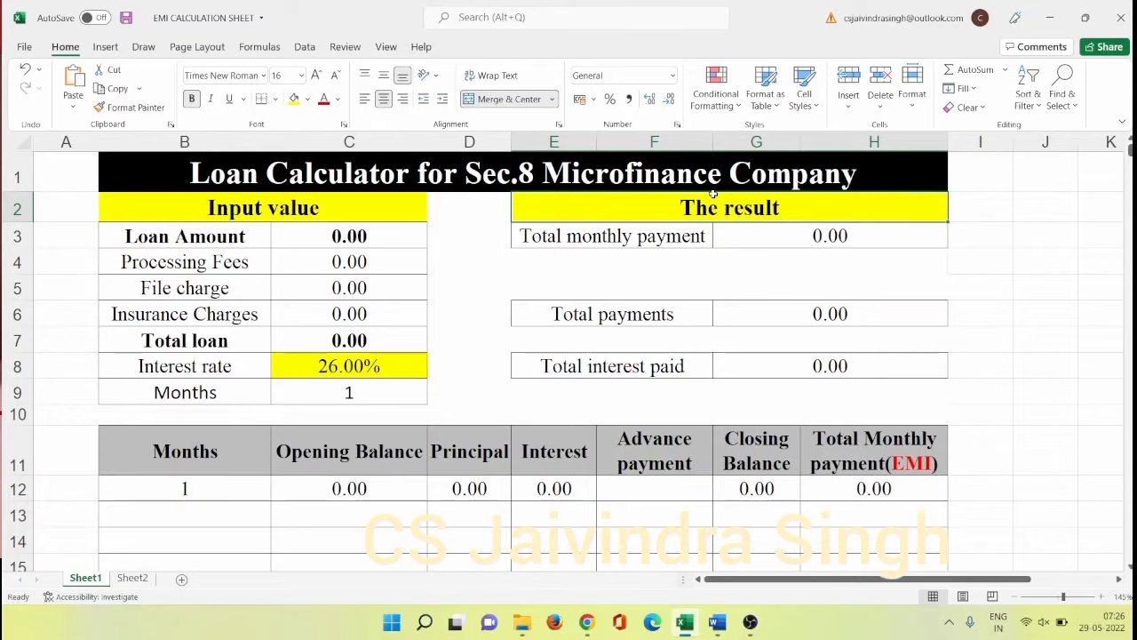
# Step: Append "EMI" to the total monthly payment label and widen column F to fit the text
pyautogui.click(531, 237)
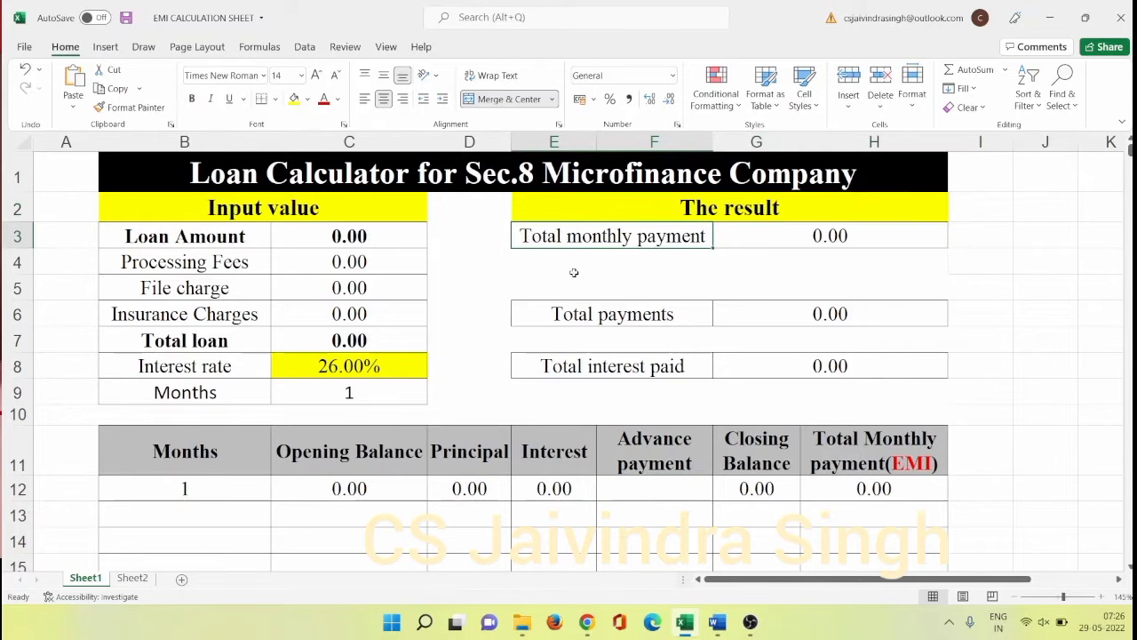
pyautogui.doubleClick(711, 235)
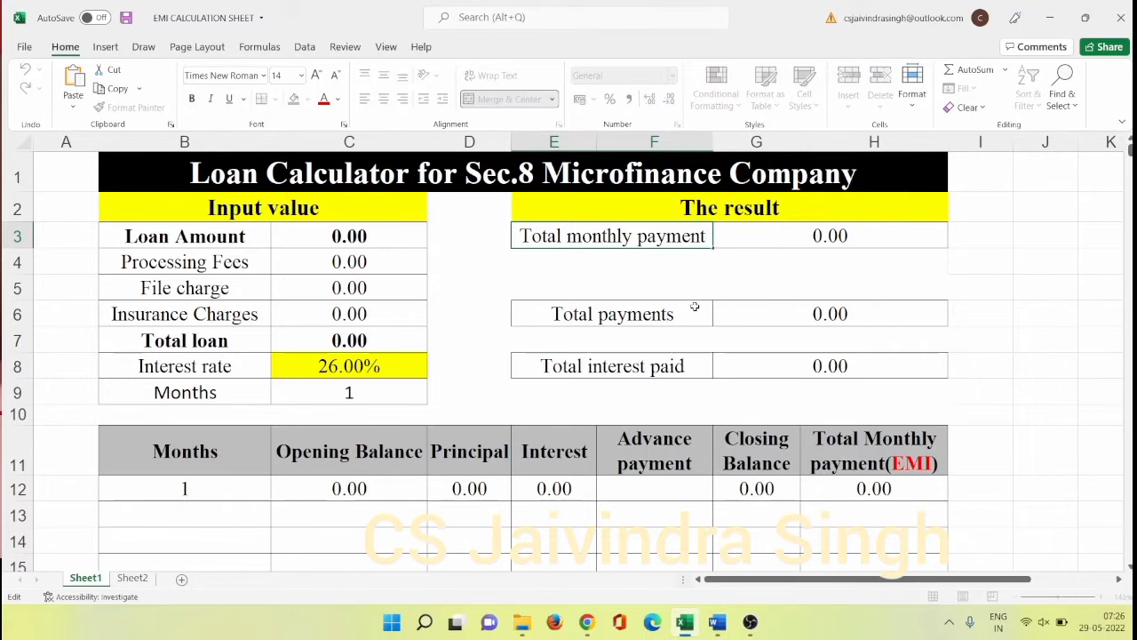
pyautogui.write('EMI')
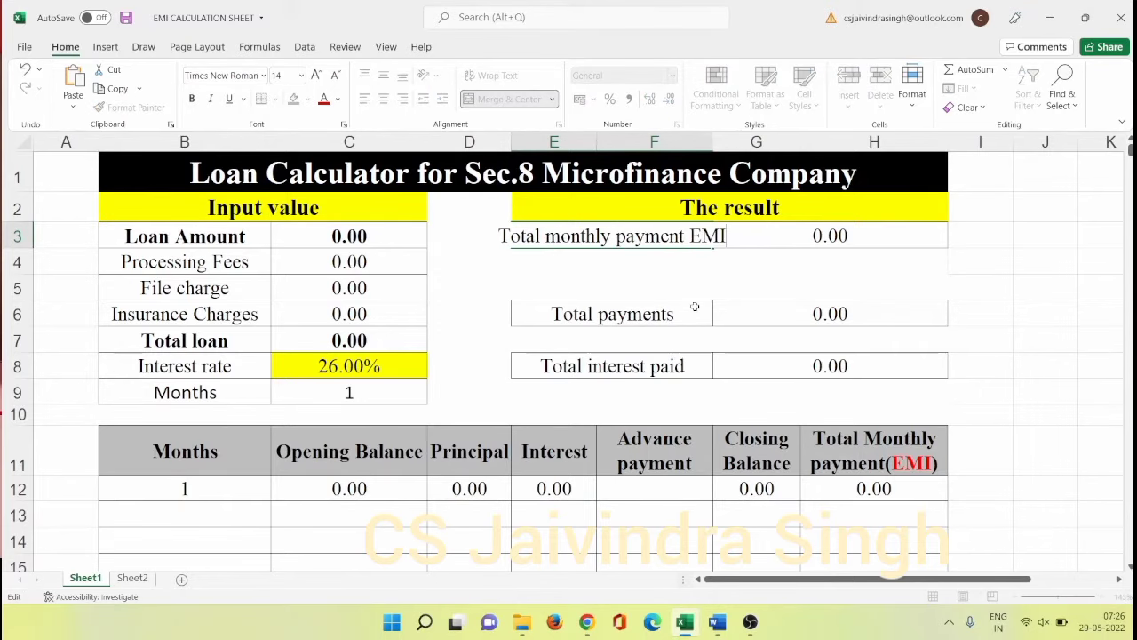
pyautogui.click(761, 336)
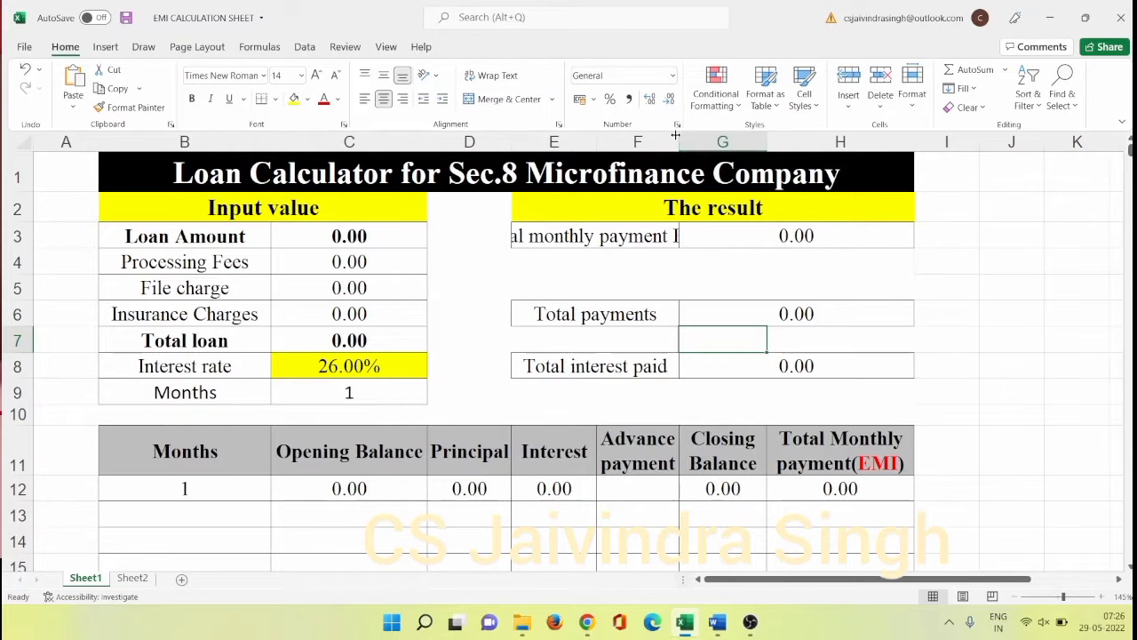
pyautogui.moveTo(679, 140); pyautogui.dragTo(700, 136)
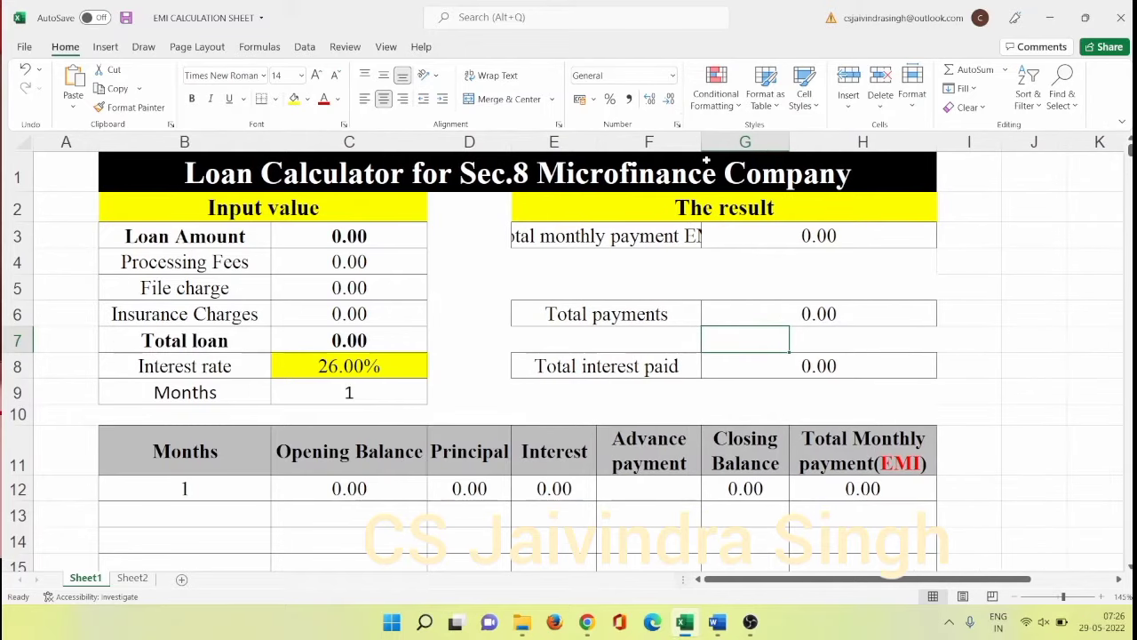
pyautogui.doubleClick(701, 141)
# Step: Colour the word "EMI" red in the total monthly payment label
pyautogui.doubleClick(696, 232)
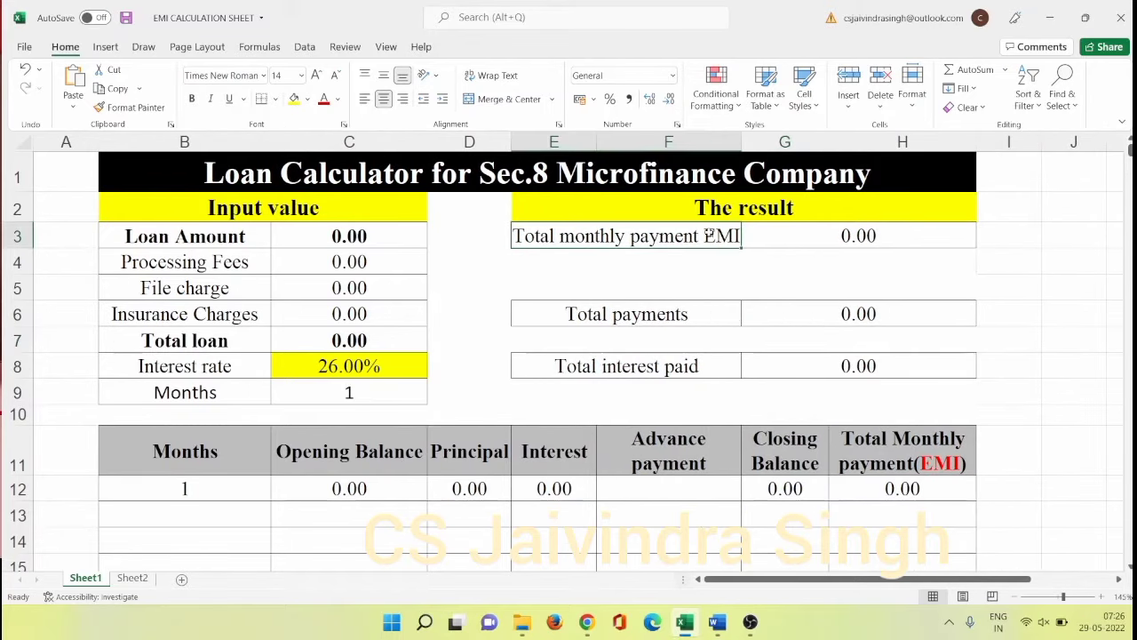
pyautogui.moveTo(704, 235); pyautogui.dragTo(742, 236)
pyautogui.click(787, 210)
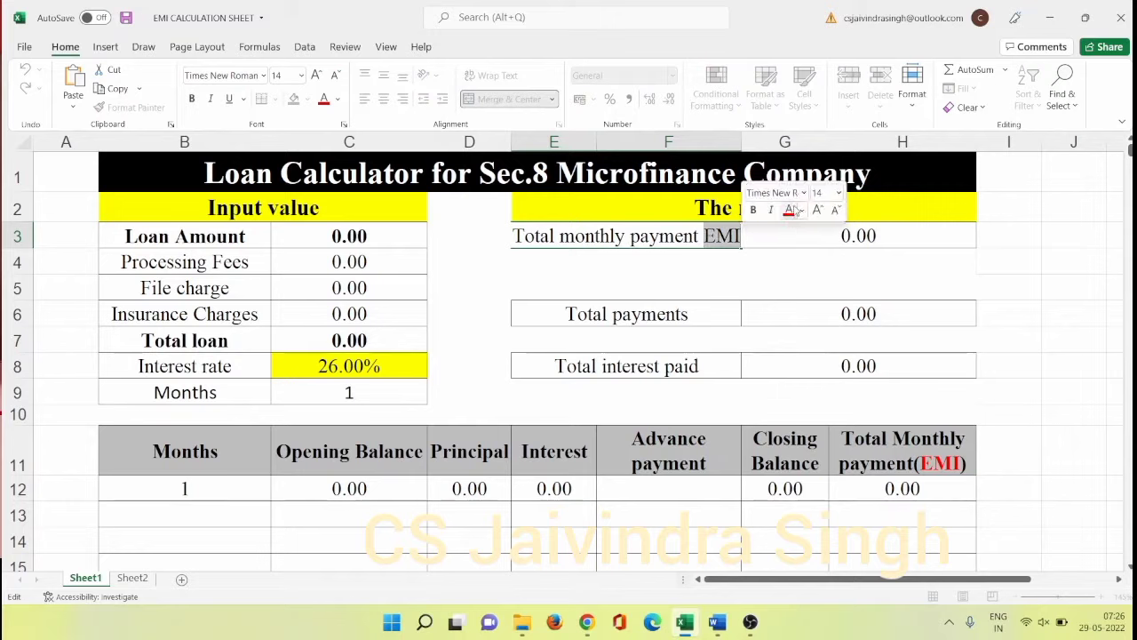
pyautogui.click(714, 258)
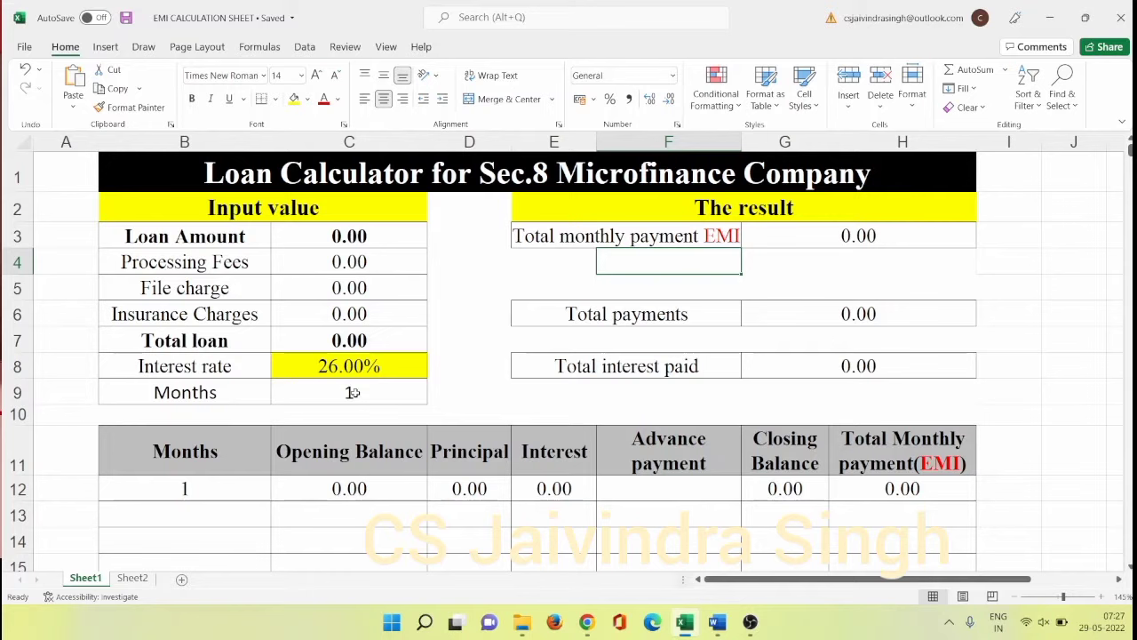
# Step: Examine the month and opening balance cells in the first schedule row and trace the opening balance formula to the total loan
pyautogui.click(732, 236)
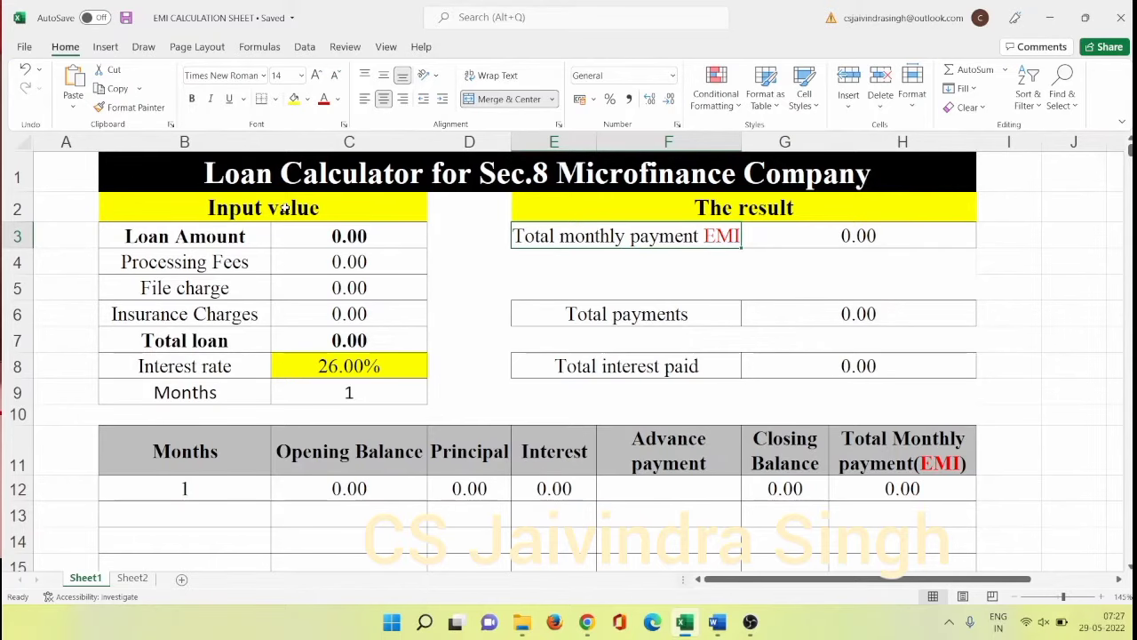
pyautogui.scroll(-4, 845, 347)
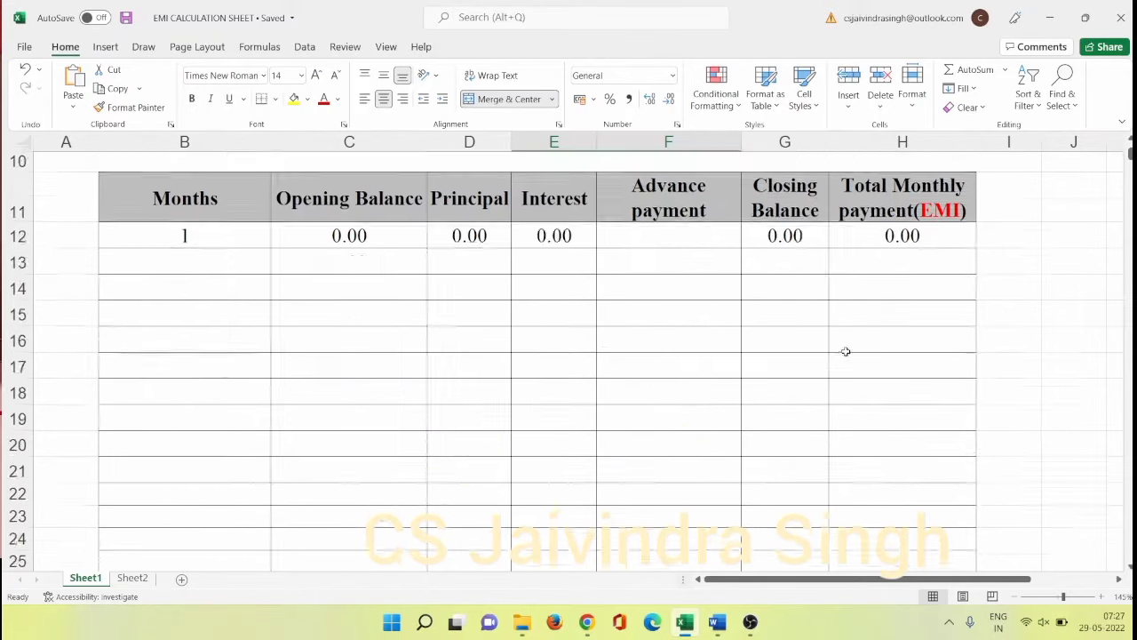
pyautogui.scroll(4, 515, 338)
pyautogui.scroll(-1, 581, 320)
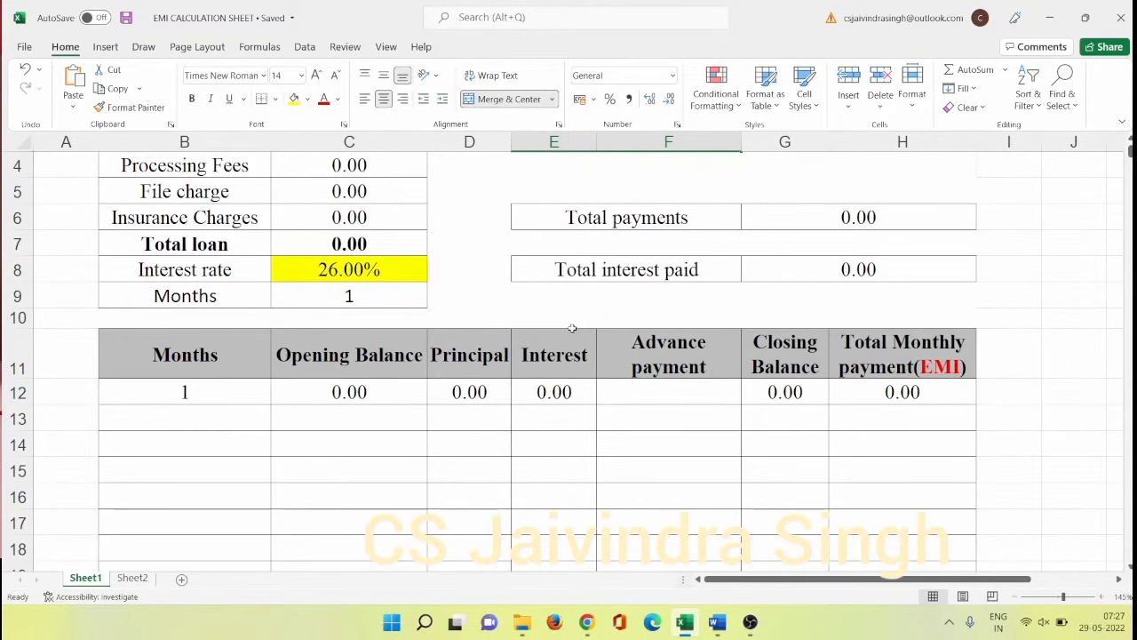
pyautogui.click(234, 391)
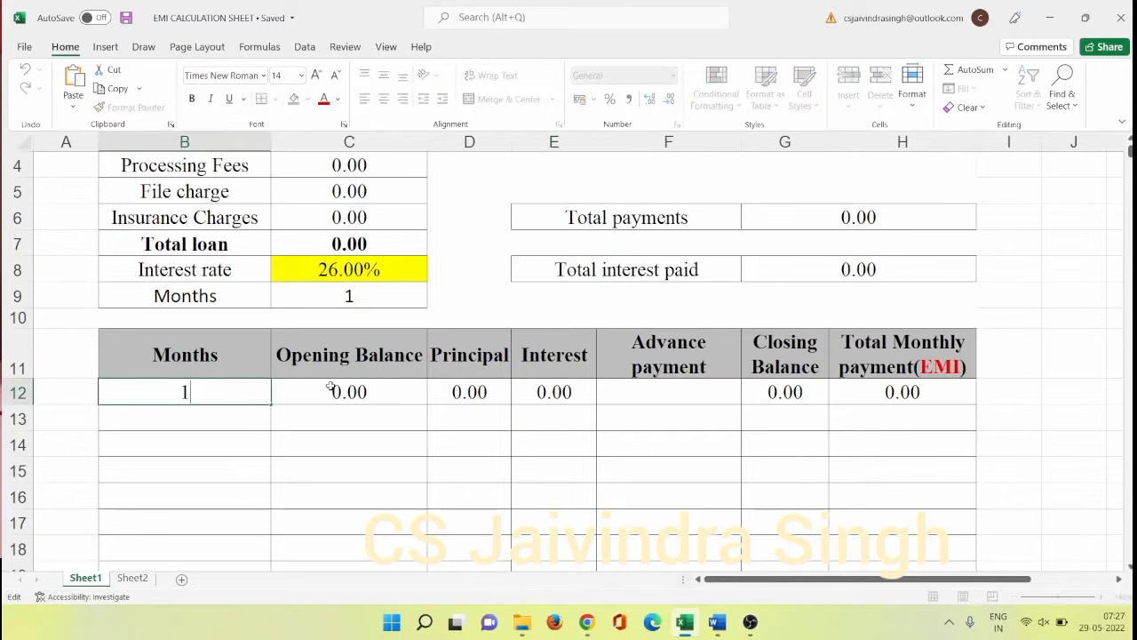
pyautogui.click(331, 388)
pyautogui.write('=C7')
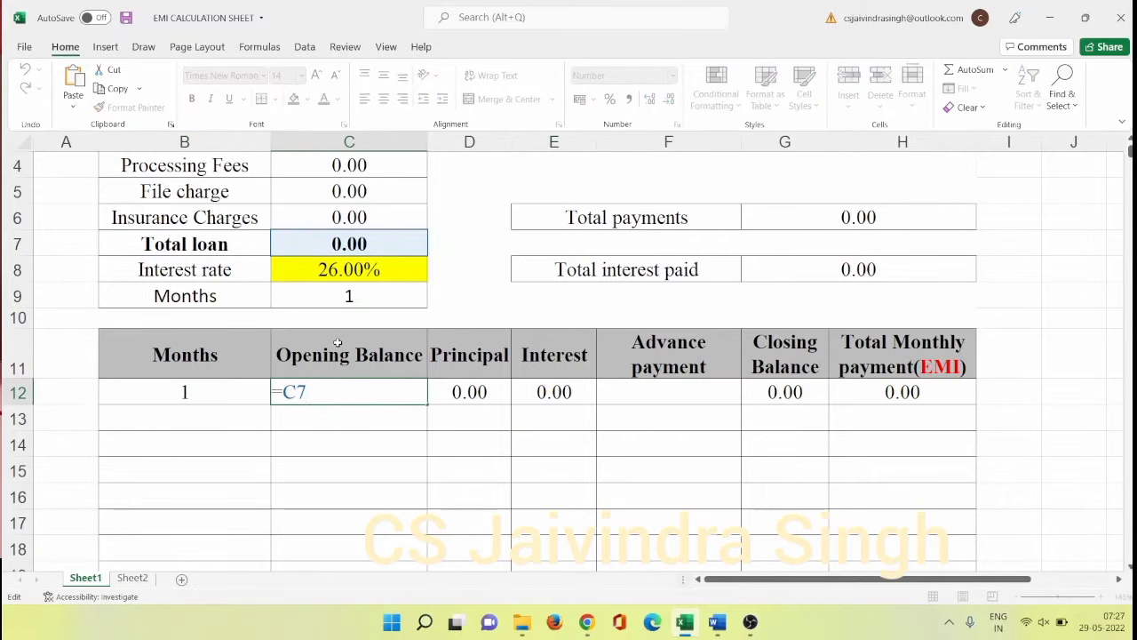
pyautogui.press('Return')
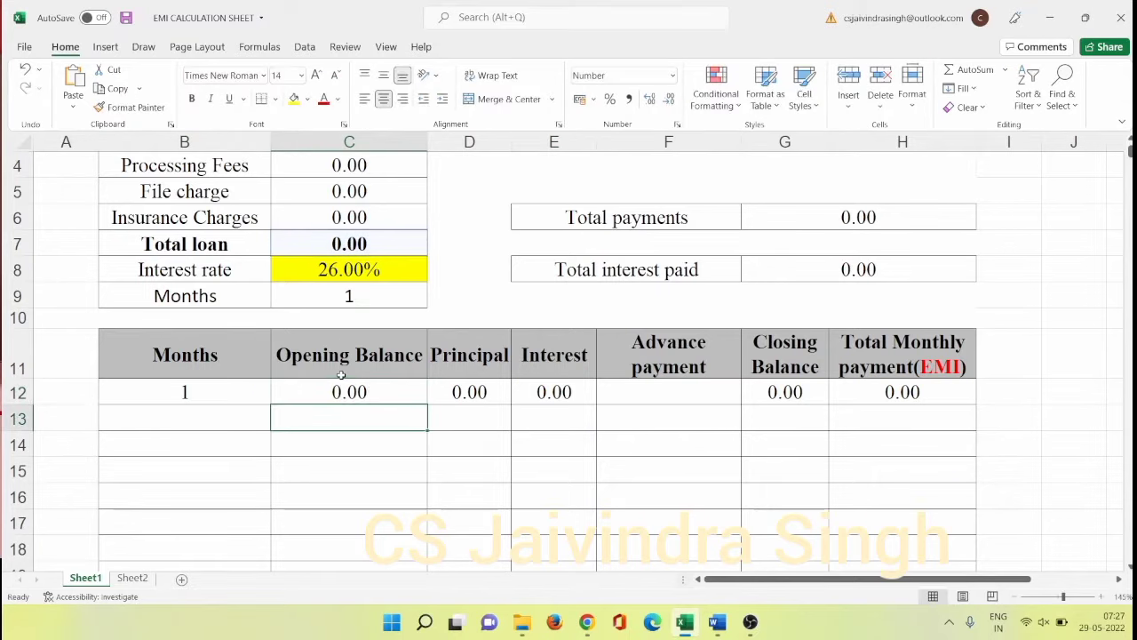
pyautogui.click(22, 244)
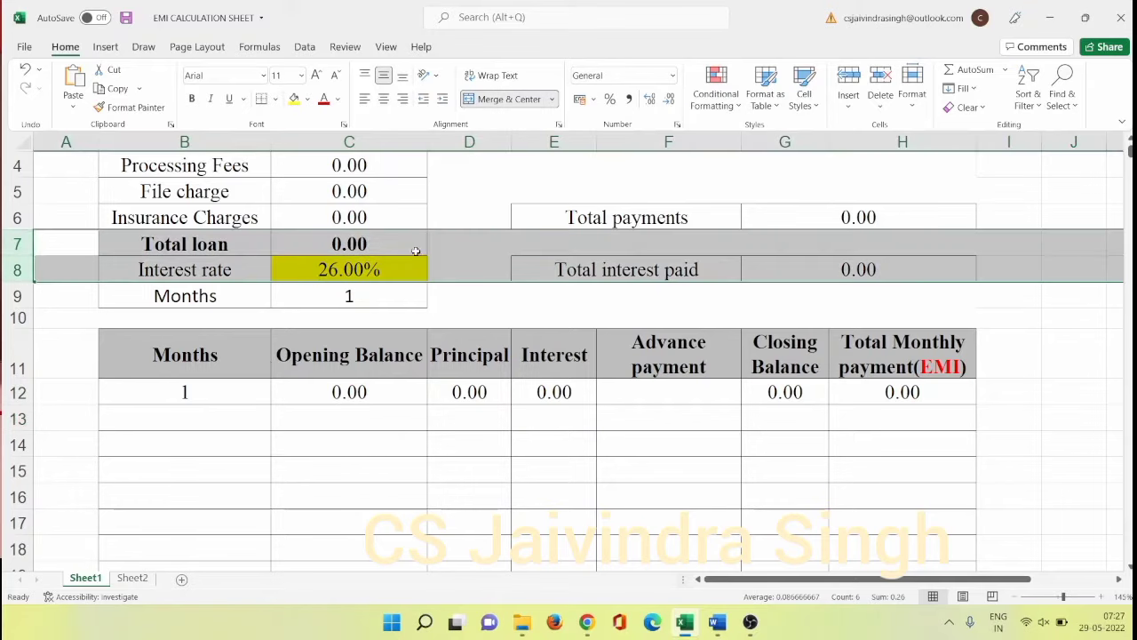
pyautogui.click(349, 244)
pyautogui.click(386, 384)
# Step: Inspect the principal, interest, closing balance and total monthly payment formulas in the first schedule row
pyautogui.doubleClick(456, 391)
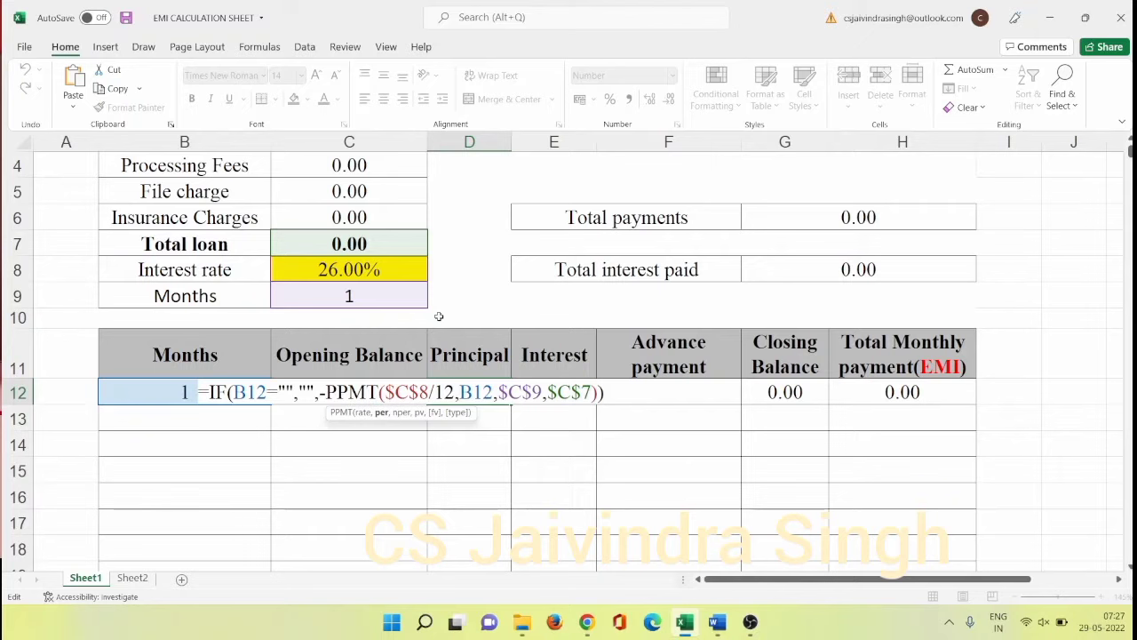
pyautogui.press('Return')
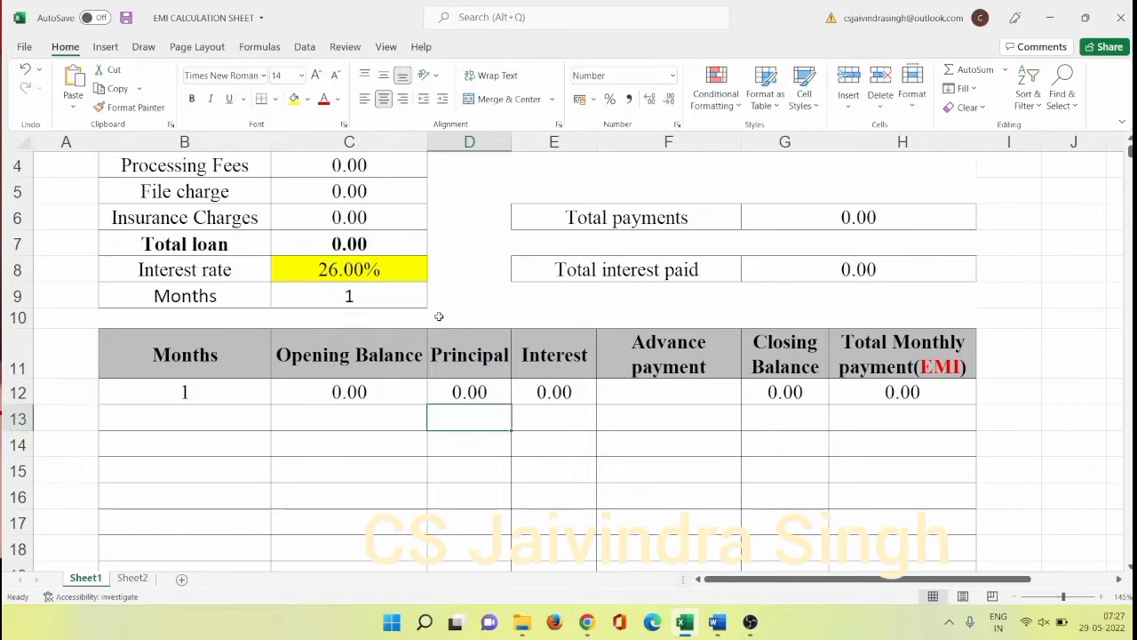
pyautogui.scroll(1, 488, 373)
pyautogui.doubleClick(548, 488)
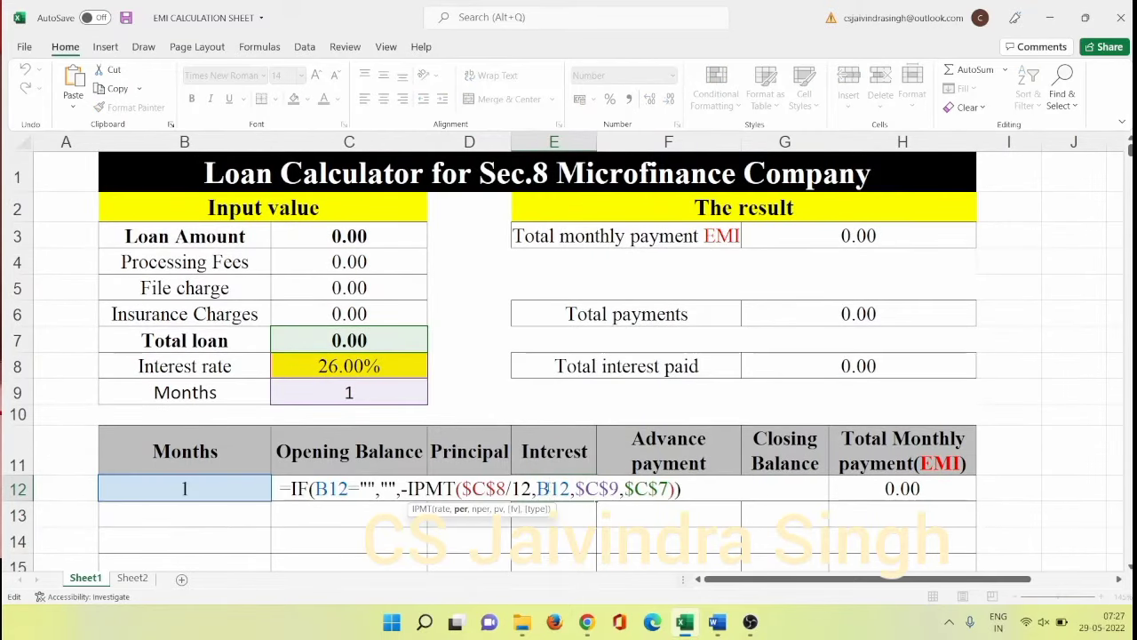
pyautogui.press('Return')
pyautogui.doubleClick(808, 488)
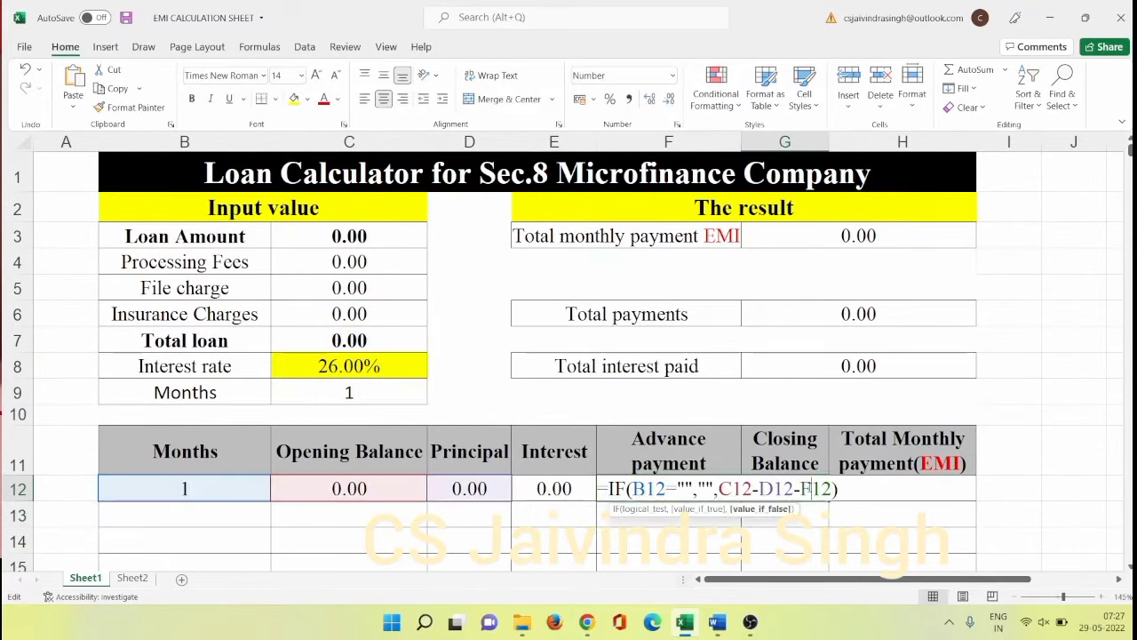
pyautogui.press('Return')
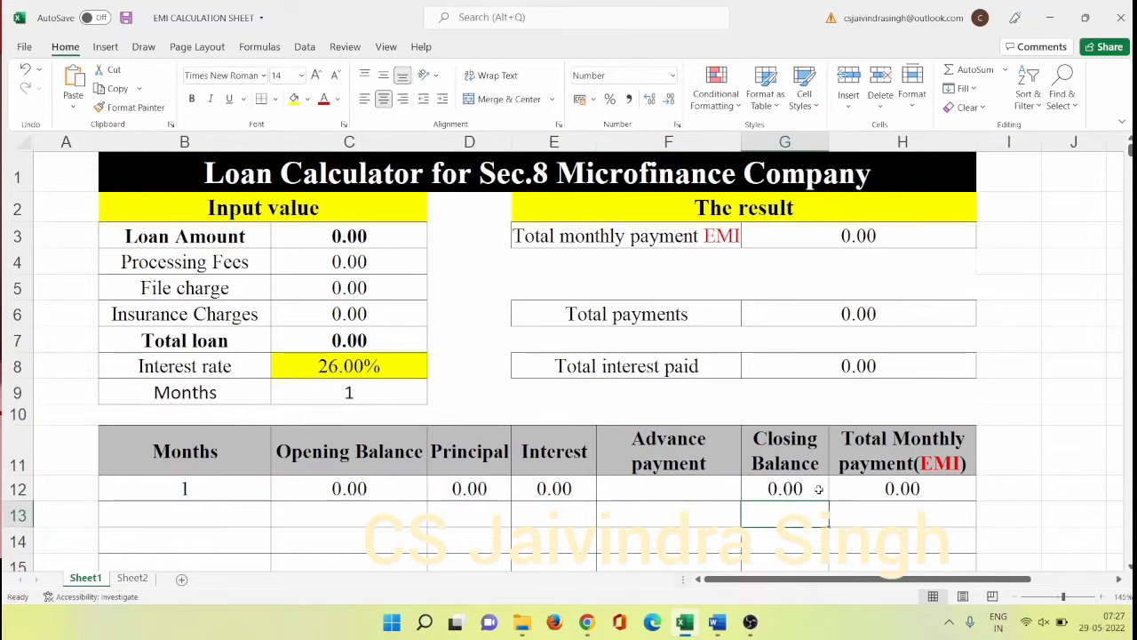
pyautogui.doubleClick(844, 487)
pyautogui.press('Return')
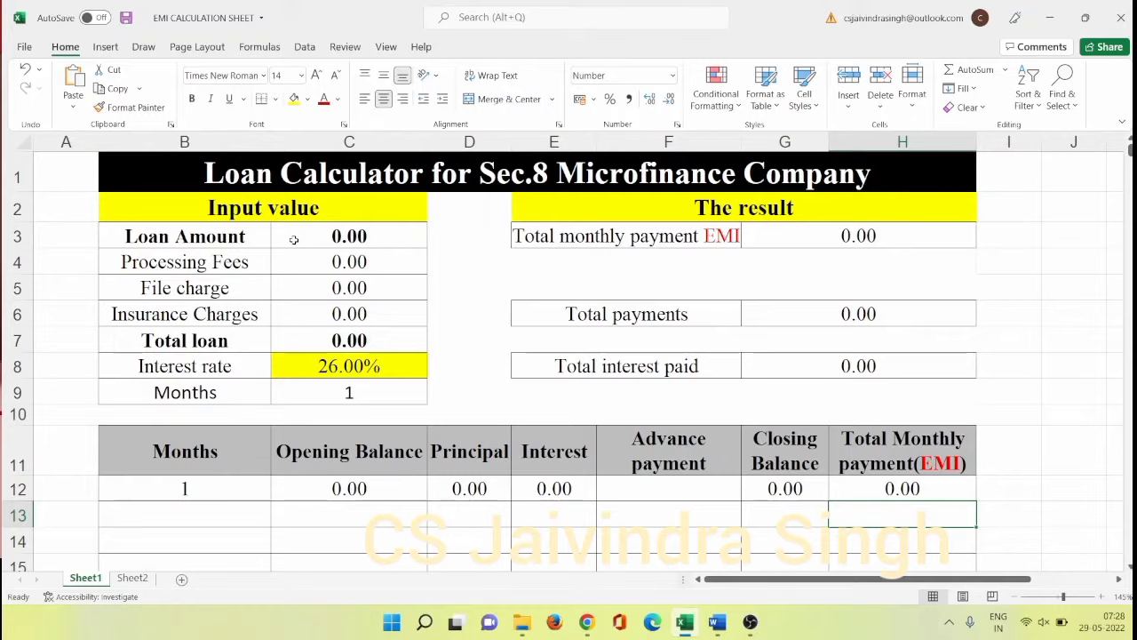
# Step: Switch to the Word rules document and review the permitted loan tenures for amounts below and above Rs. 30,000
pyautogui.hotkey('alt', 'Tab')
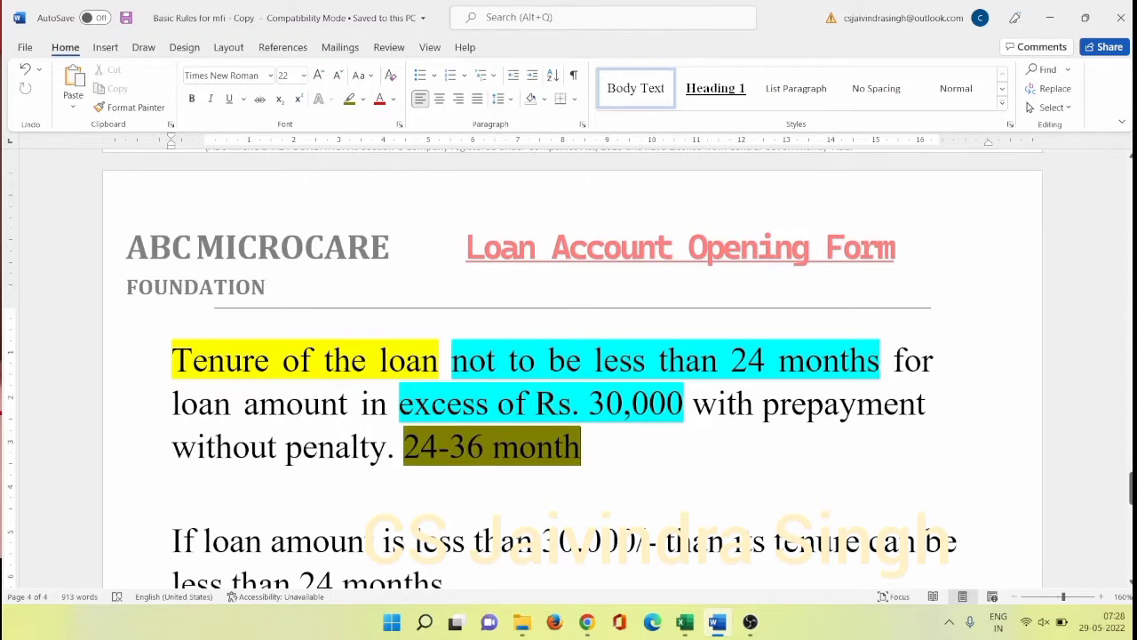
pyautogui.scroll(-2, 556, 402)
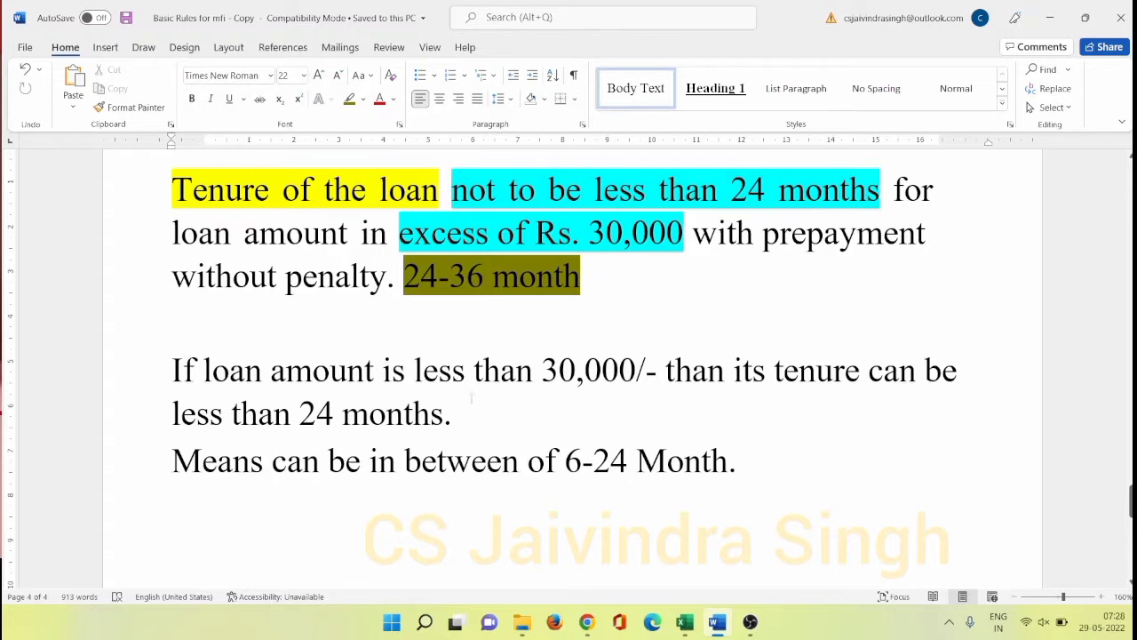
pyautogui.moveTo(565, 461); pyautogui.dragTo(752, 461)
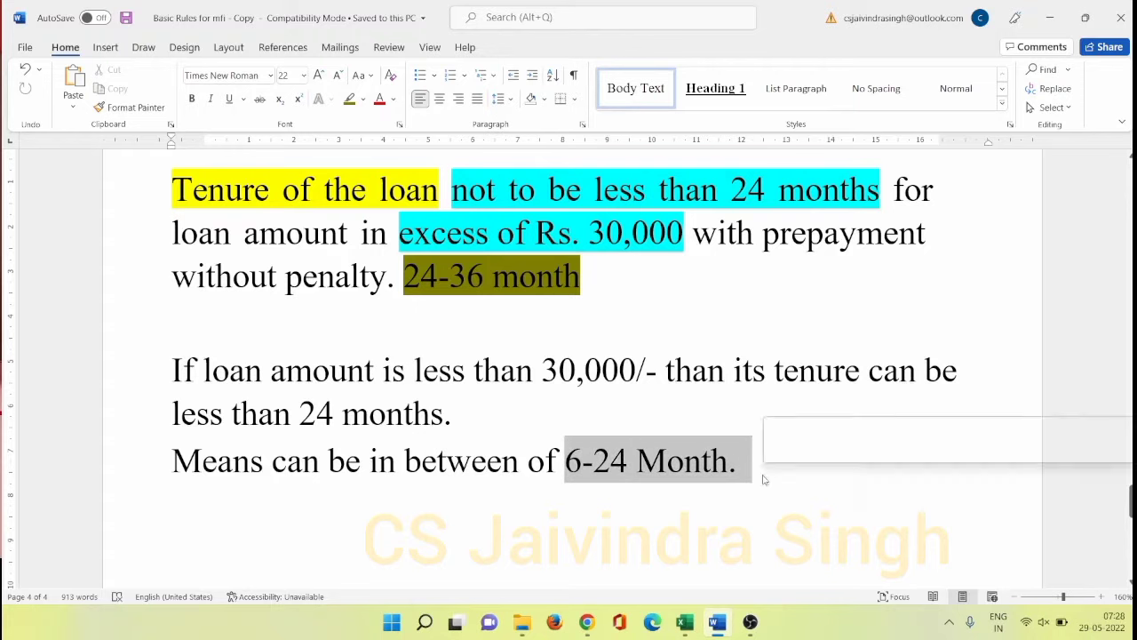
pyautogui.click(612, 463)
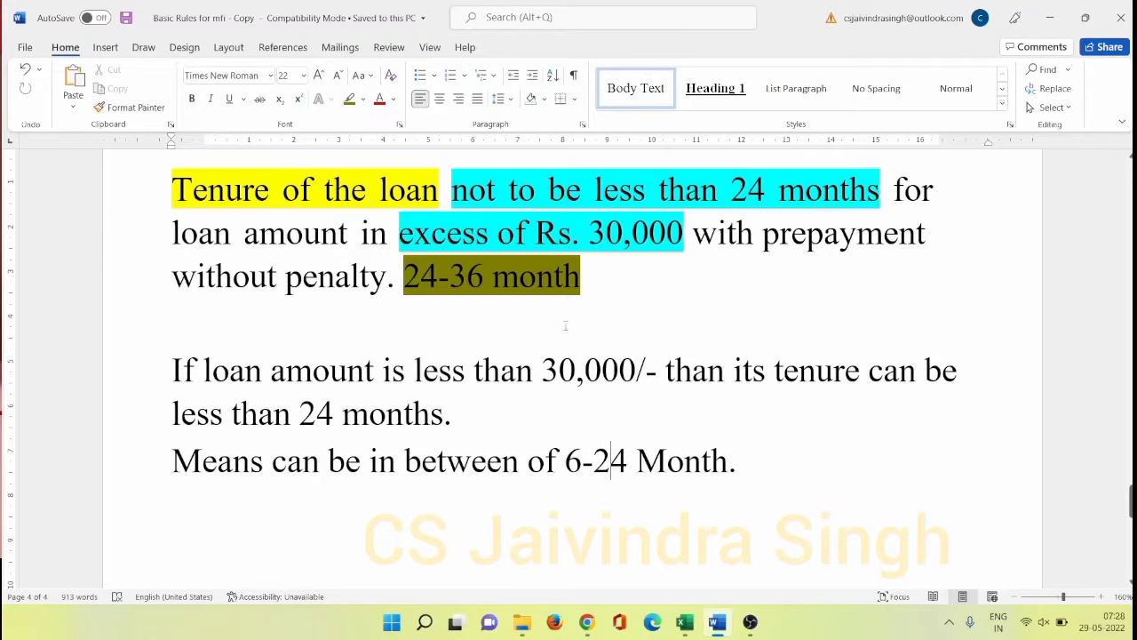
pyautogui.scroll(1, 655, 517)
pyautogui.moveTo(588, 290); pyautogui.dragTo(684, 291)
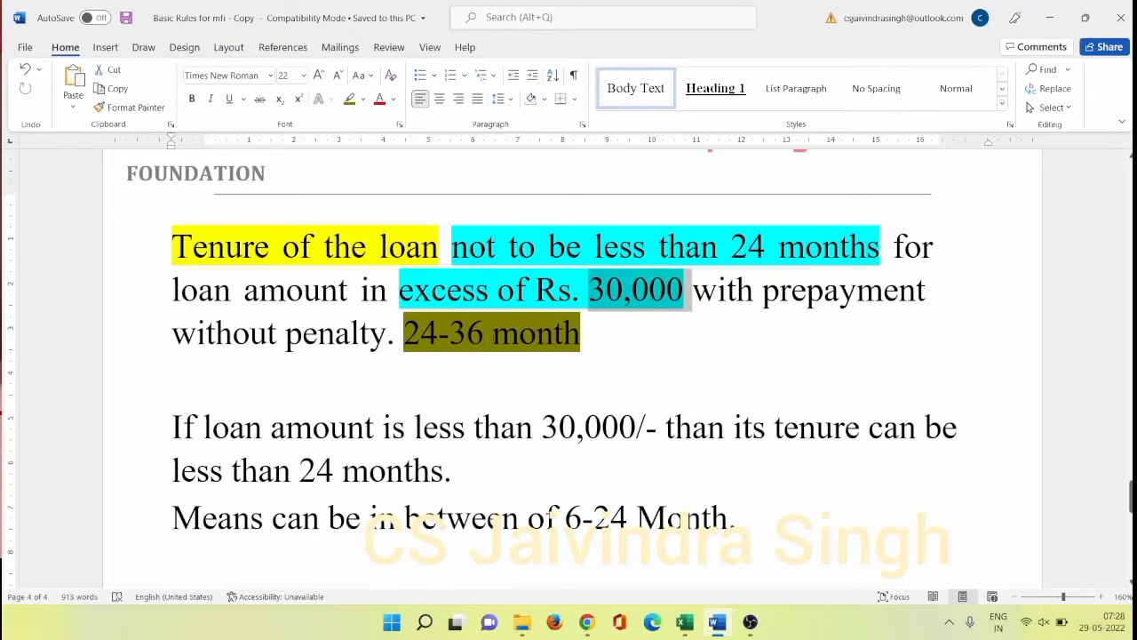
pyautogui.moveTo(405, 333); pyautogui.dragTo(556, 346)
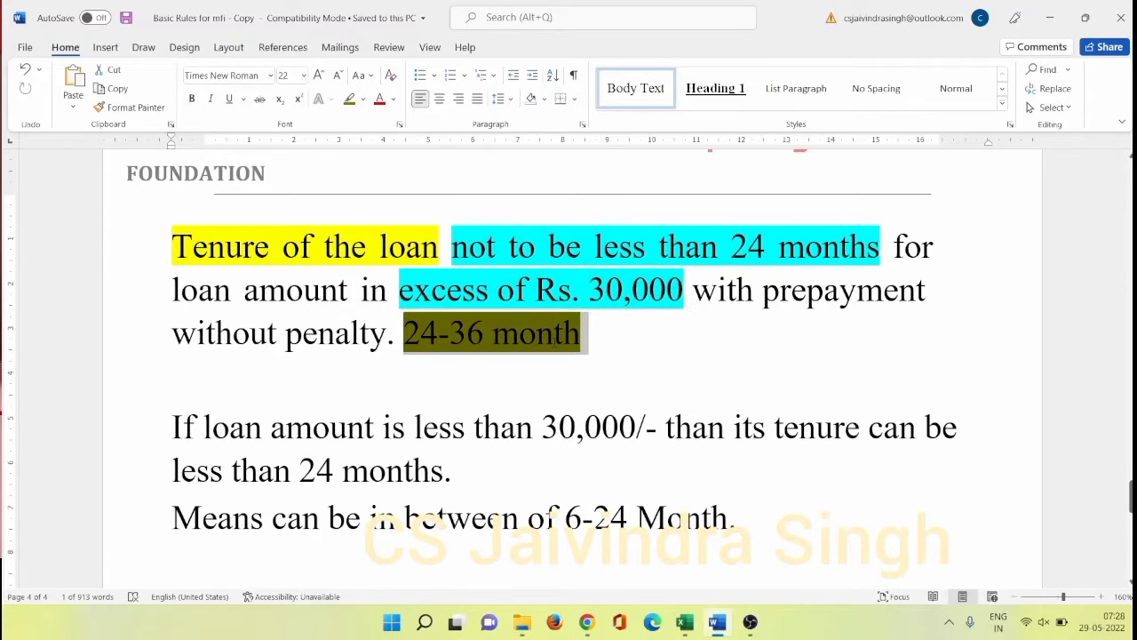
pyautogui.click(555, 342)
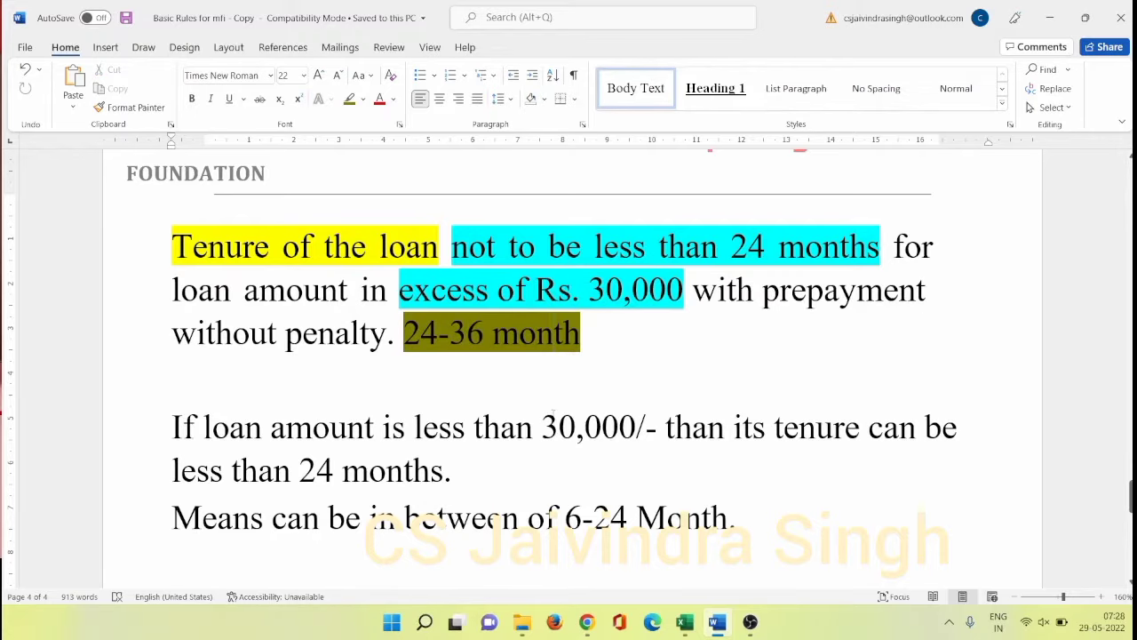
# Step: Switch from the Word rules document to the Excel loan calculator and set the loan amount to 25000
pyautogui.hotkey('alt', 'Tab')
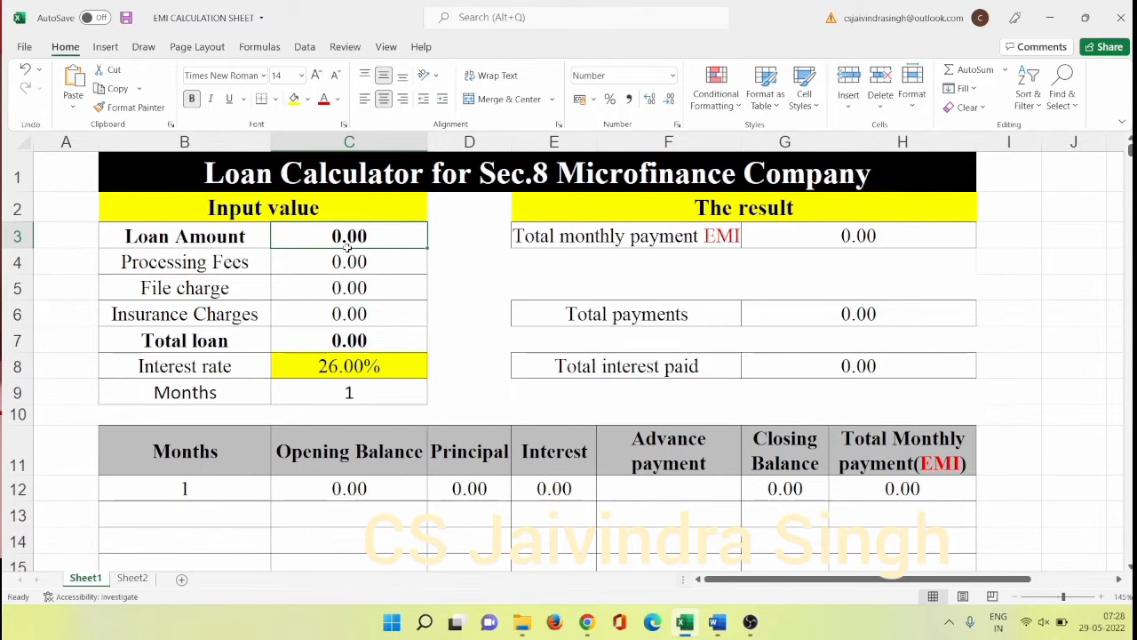
pyautogui.hotkey('alt', 'Tab')
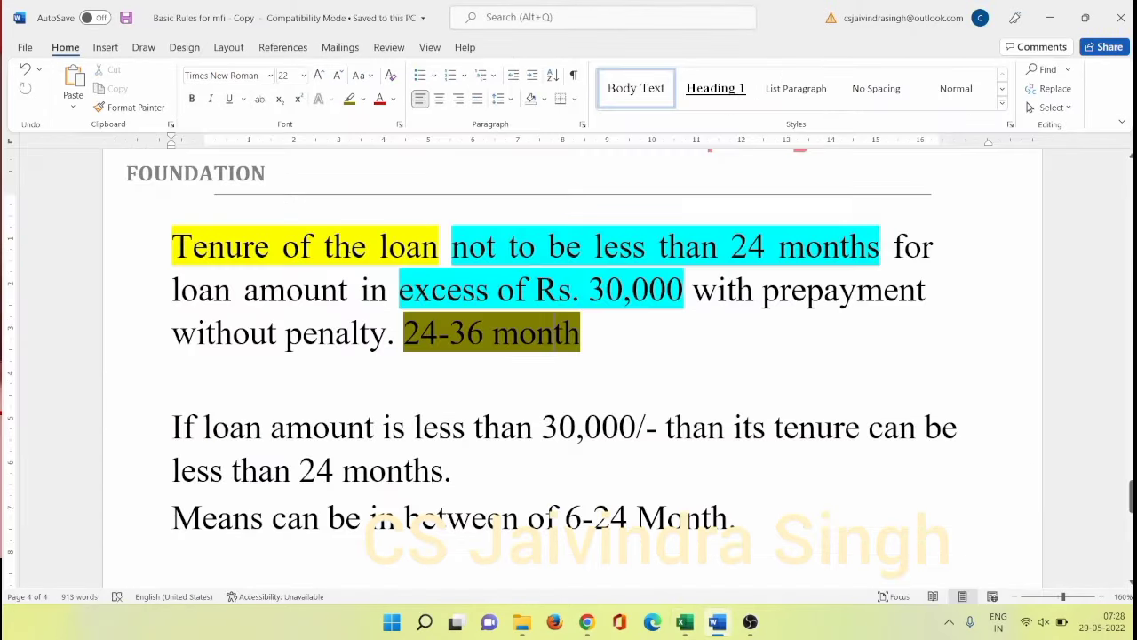
pyautogui.hotkey('alt', 'Tab')
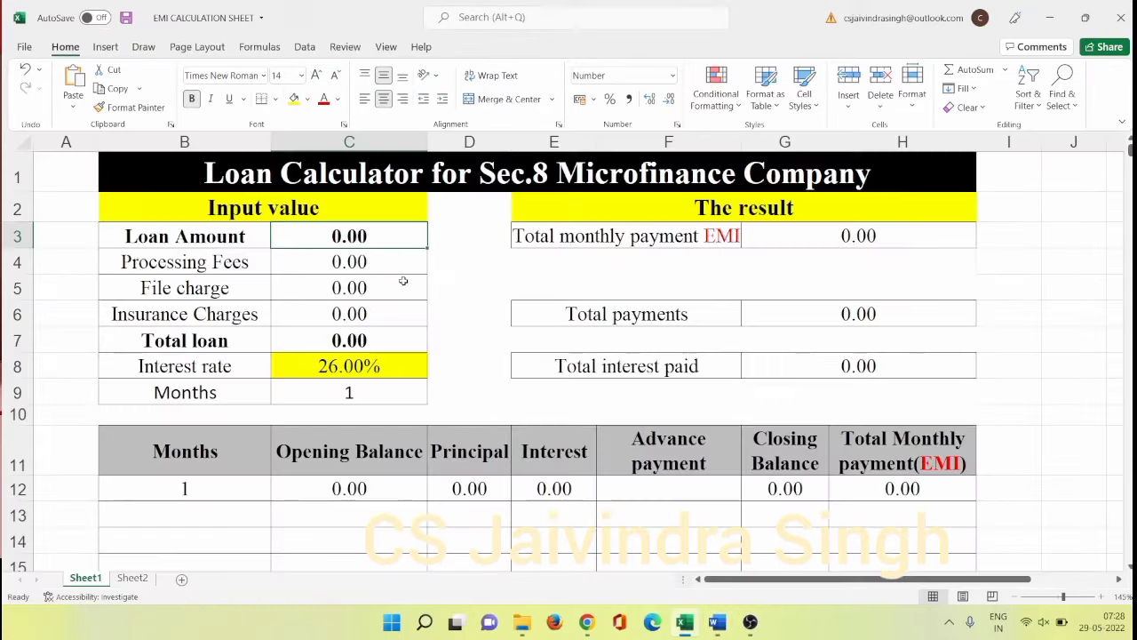
pyautogui.write('25000')
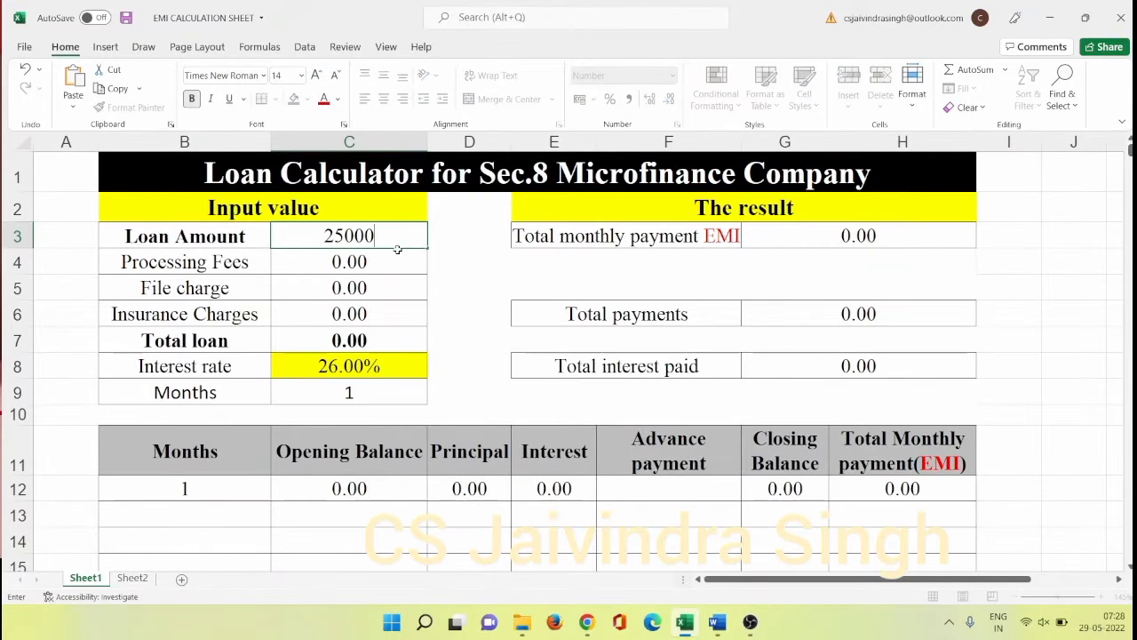
pyautogui.press('Return')
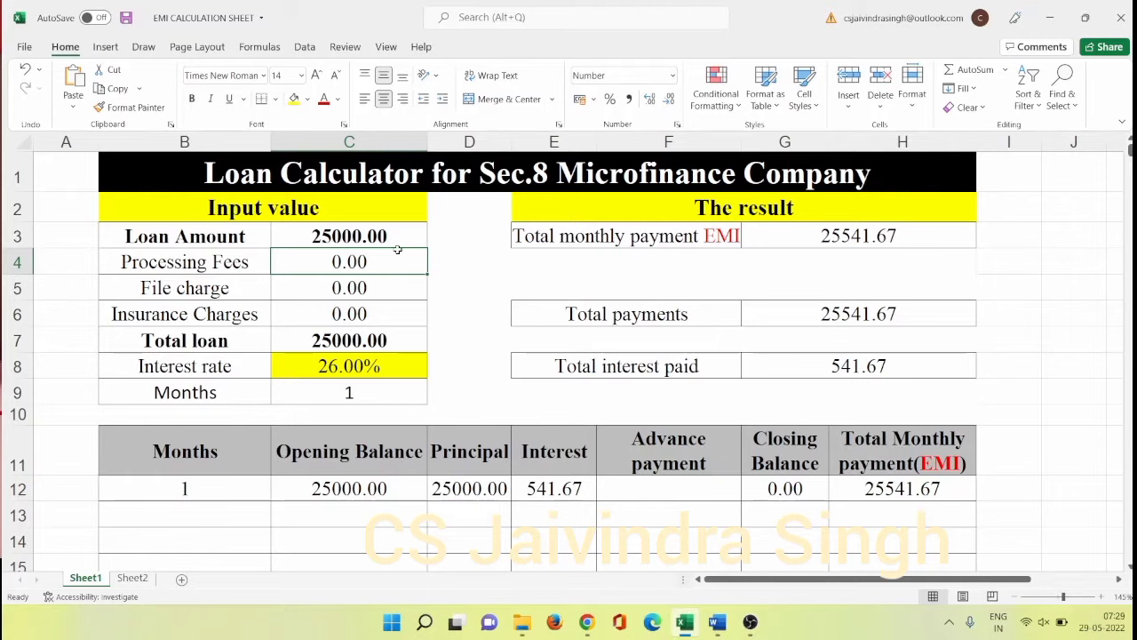
# Step: Calculate the processing fees with the formula =C3*1% and set the file charge to 200
pyautogui.write('=')
pyautogui.click(376, 236)
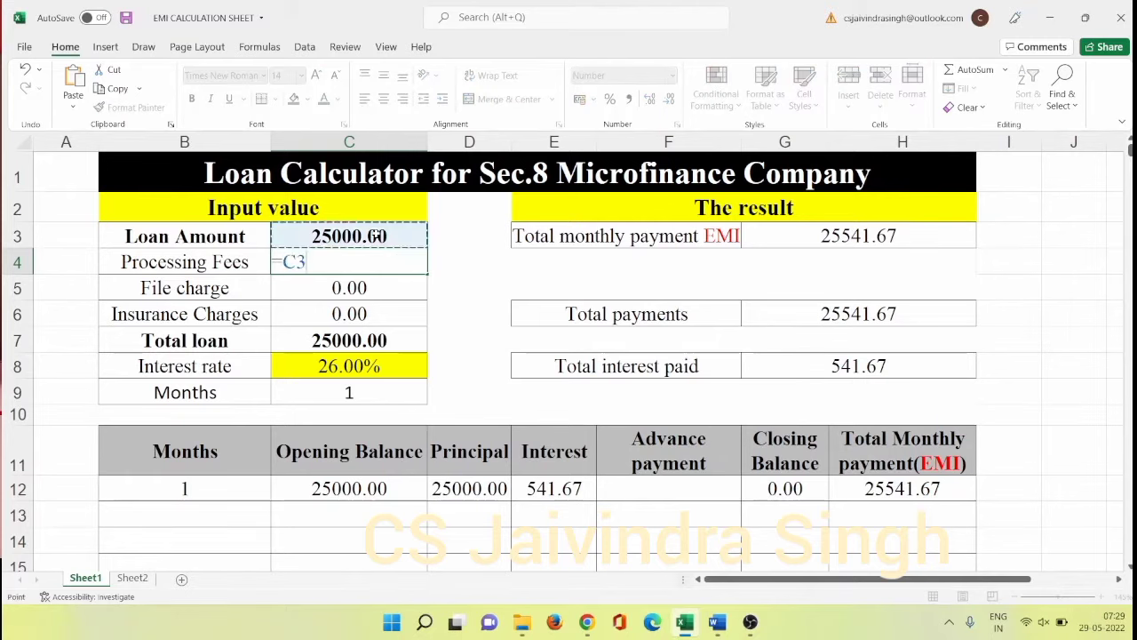
pyautogui.write('*1')
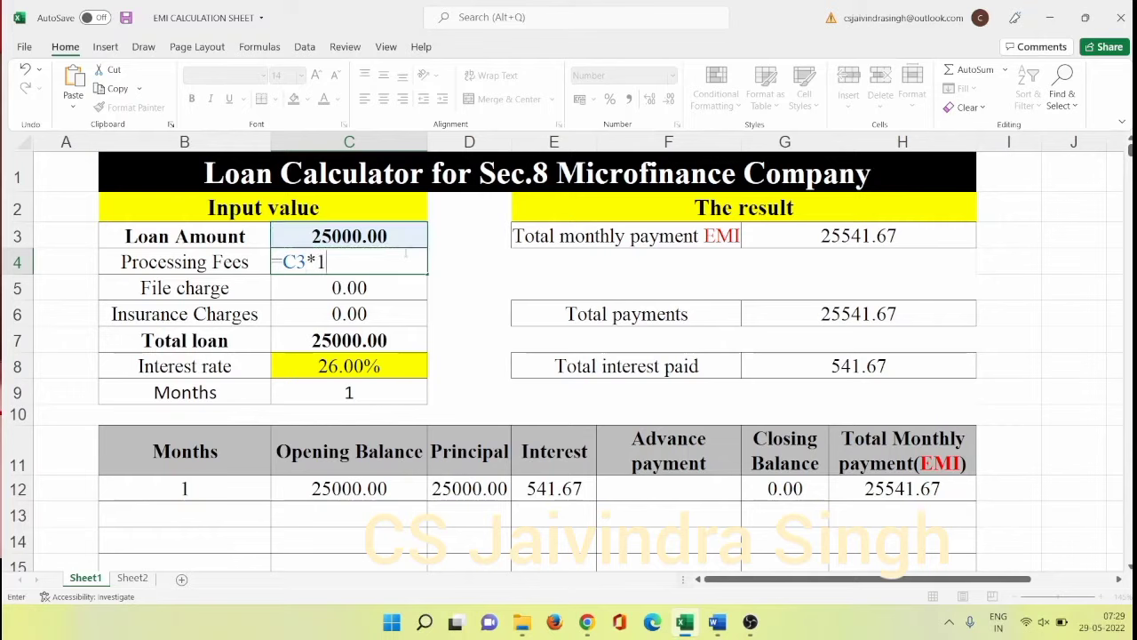
pyautogui.write('%')
pyautogui.press('Return')
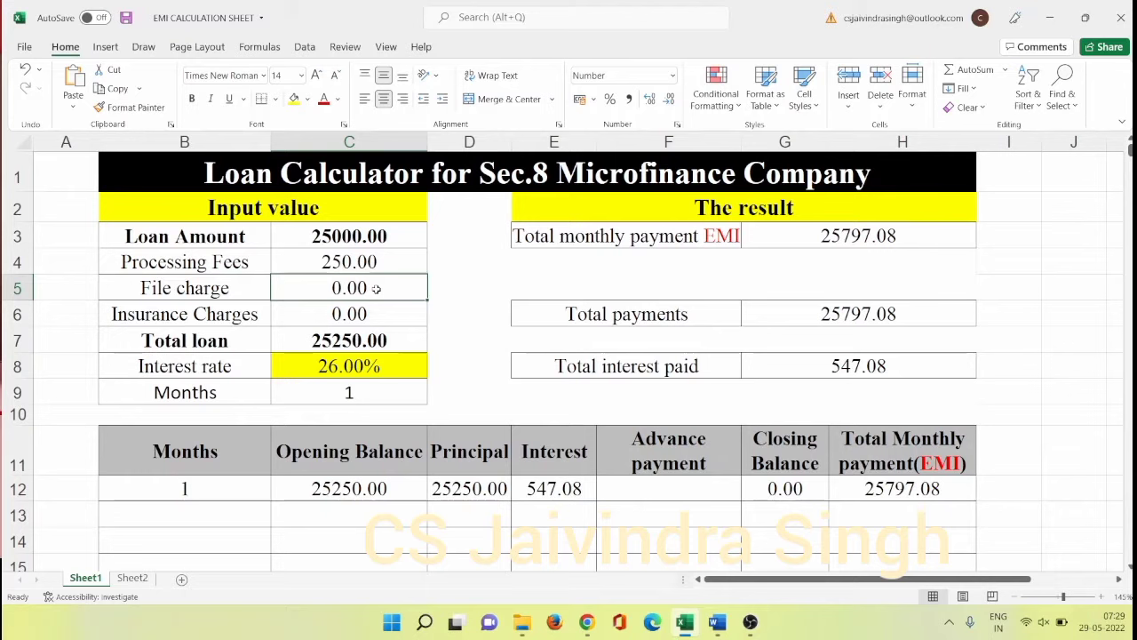
pyautogui.write('200')
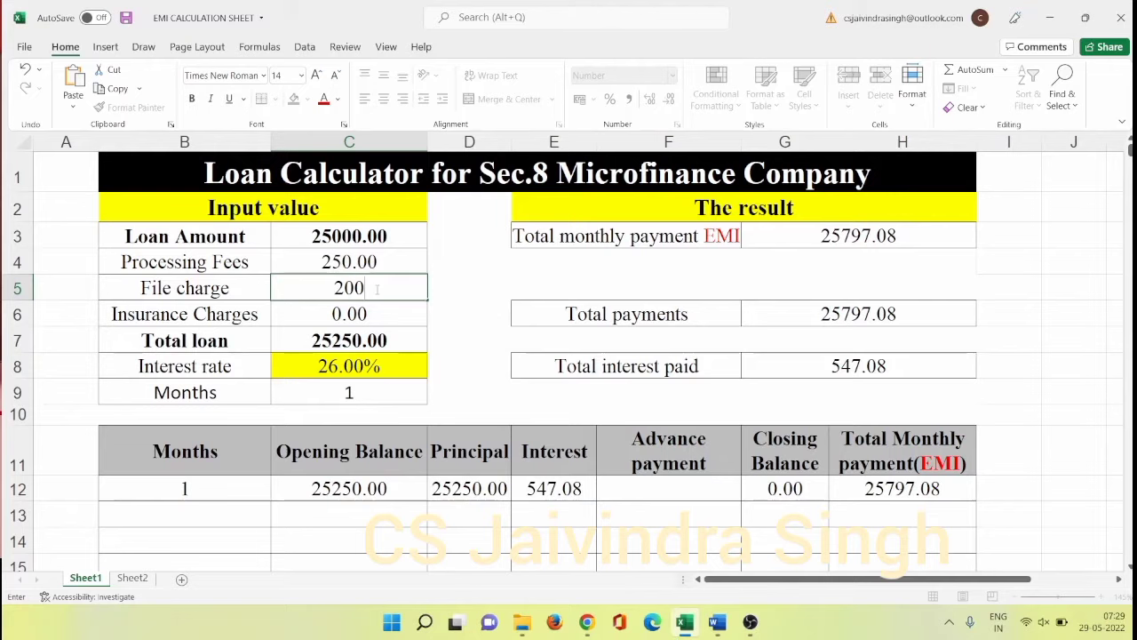
pyautogui.press('Return')
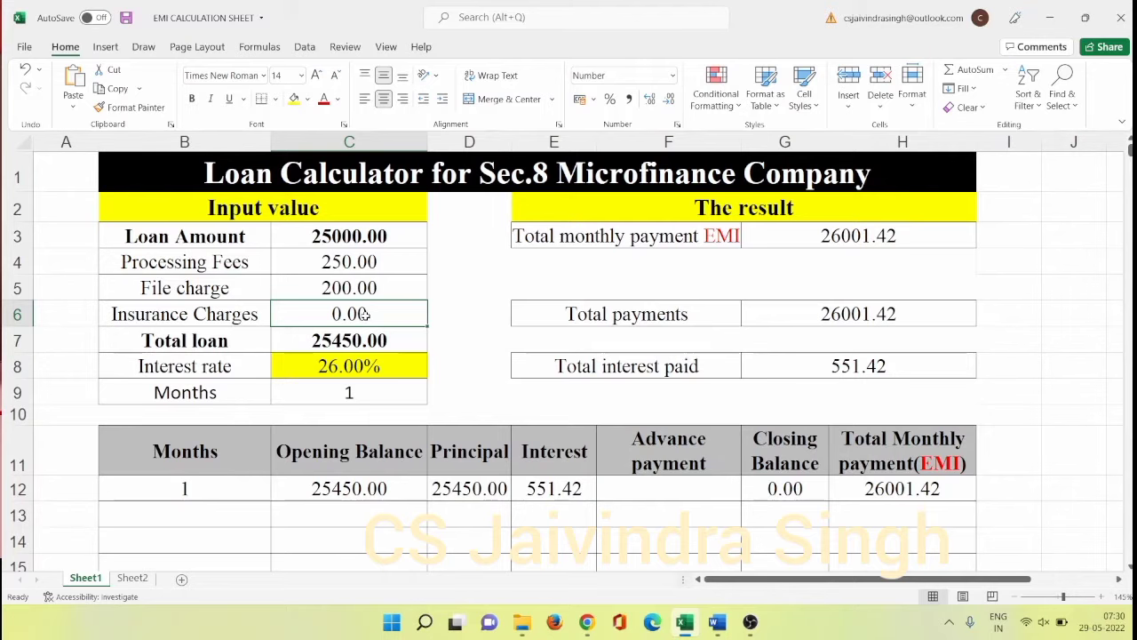
# Step: Switch to Chrome, search Google for "gic" in a new tab and open another blank tab
pyautogui.hotkey('alt', 'Tab')
pyautogui.hotkey('alt', 'Tab')
pyautogui.hotkey('alt', 'Tab')
pyautogui.hotkey('alt', 'Tab')
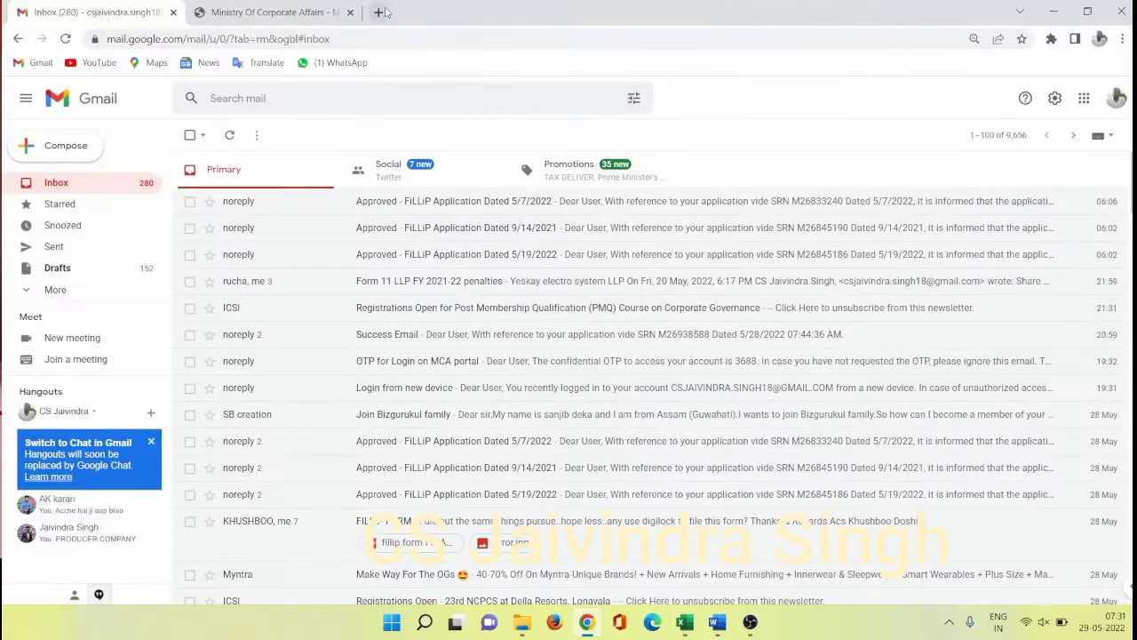
pyautogui.click(381, 12)
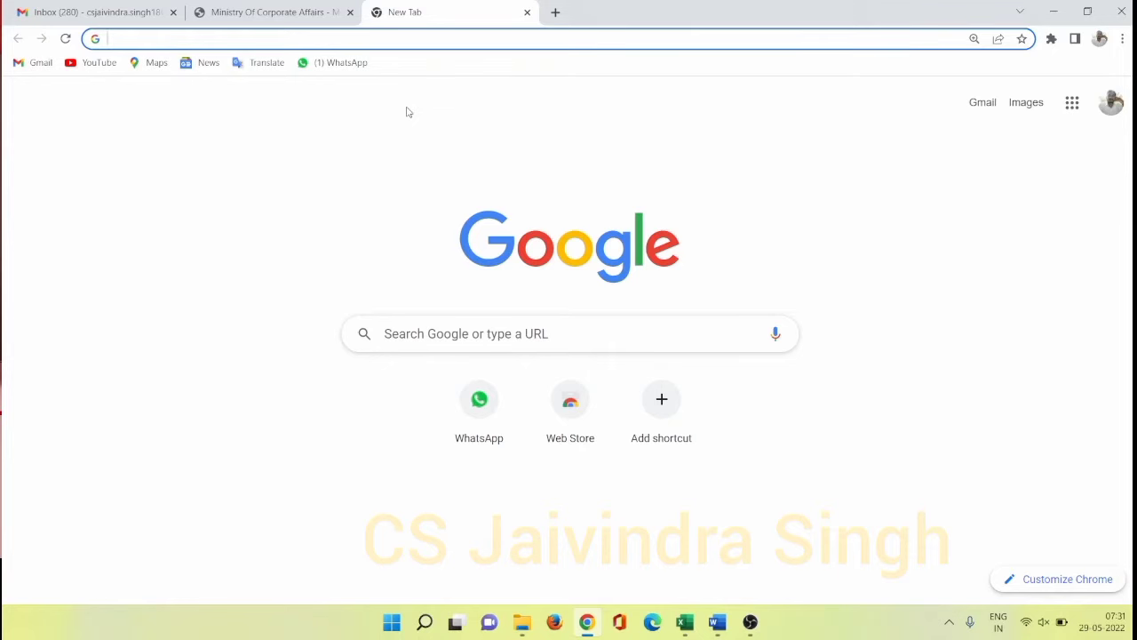
pyautogui.write('gic')
pyautogui.press('Return')
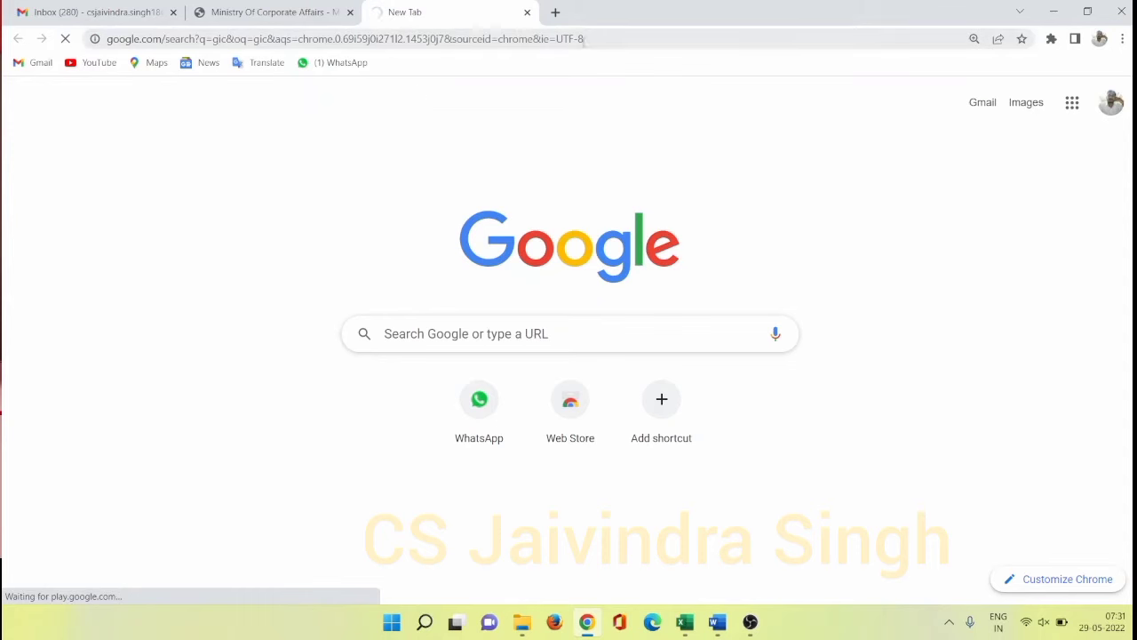
pyautogui.click(556, 14)
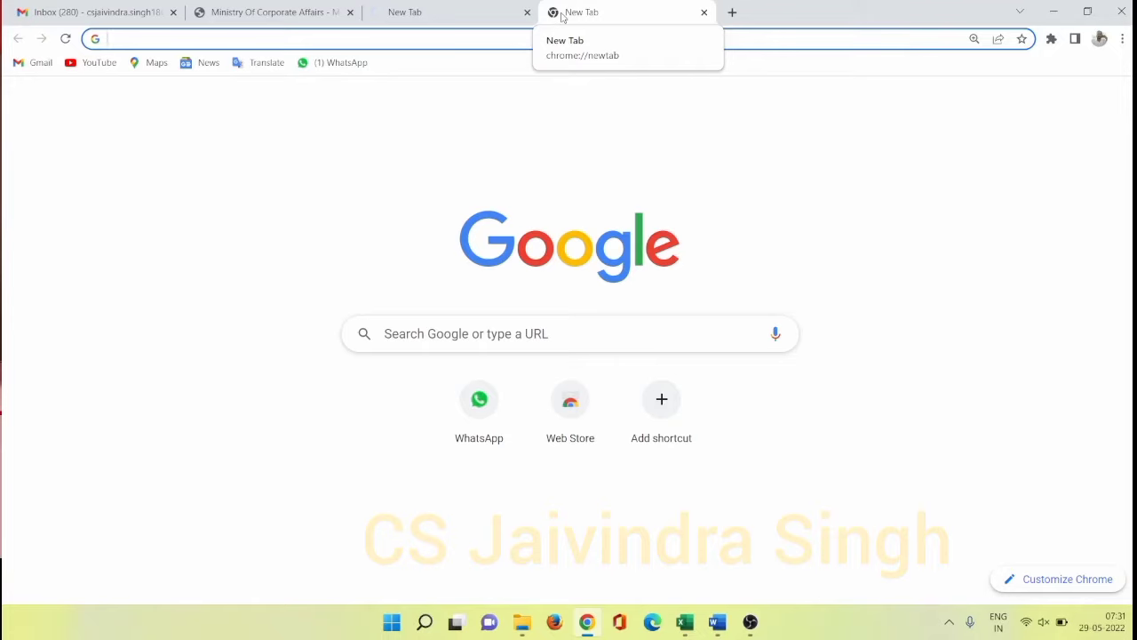
# Step: Switch back to the Excel loan calculator and set the insurance charges to 200
pyautogui.hotkey('alt', 'Tab')
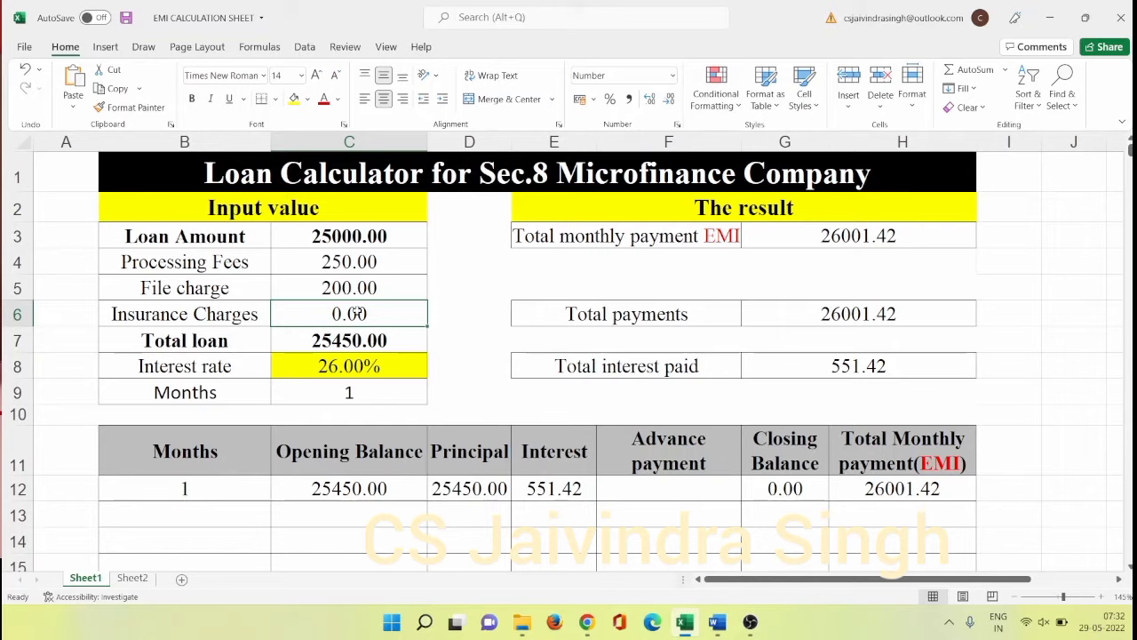
pyautogui.write('200')
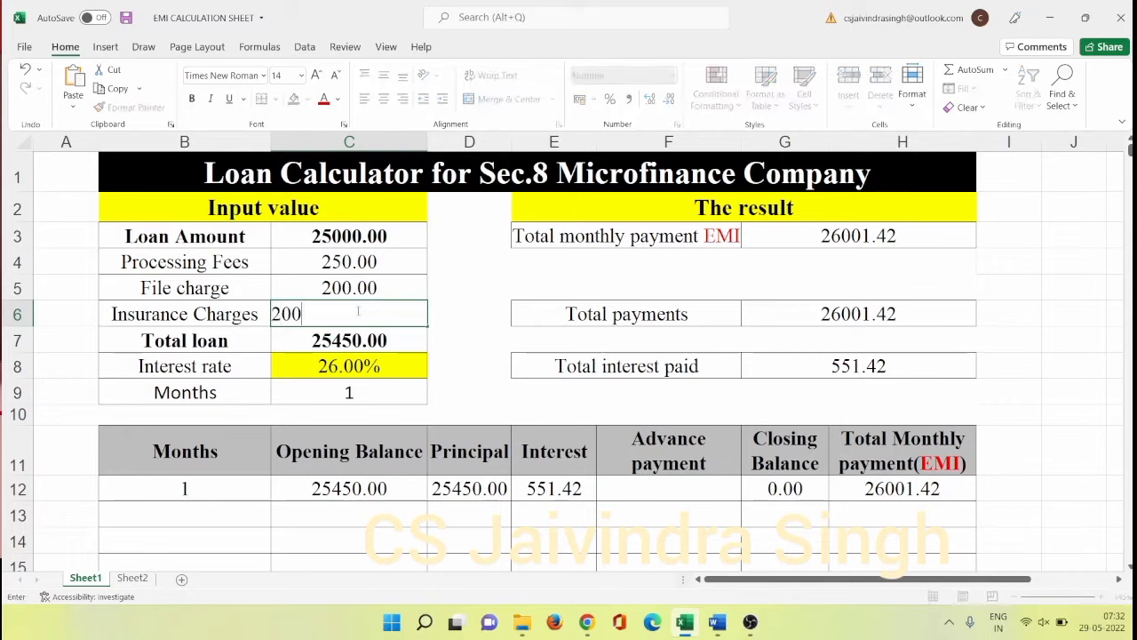
pyautogui.press('Return')
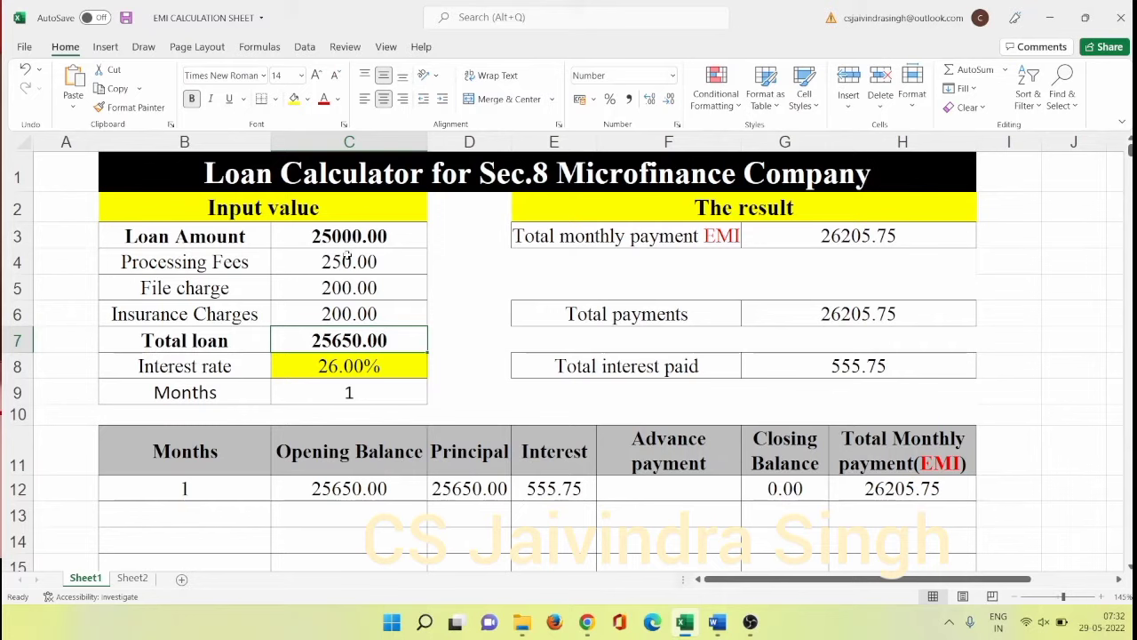
# Step: Review the processing fee, file charge and insurance charge cells, comparing the loan amount with the total loan
pyautogui.click(351, 263)
pyautogui.click(358, 297)
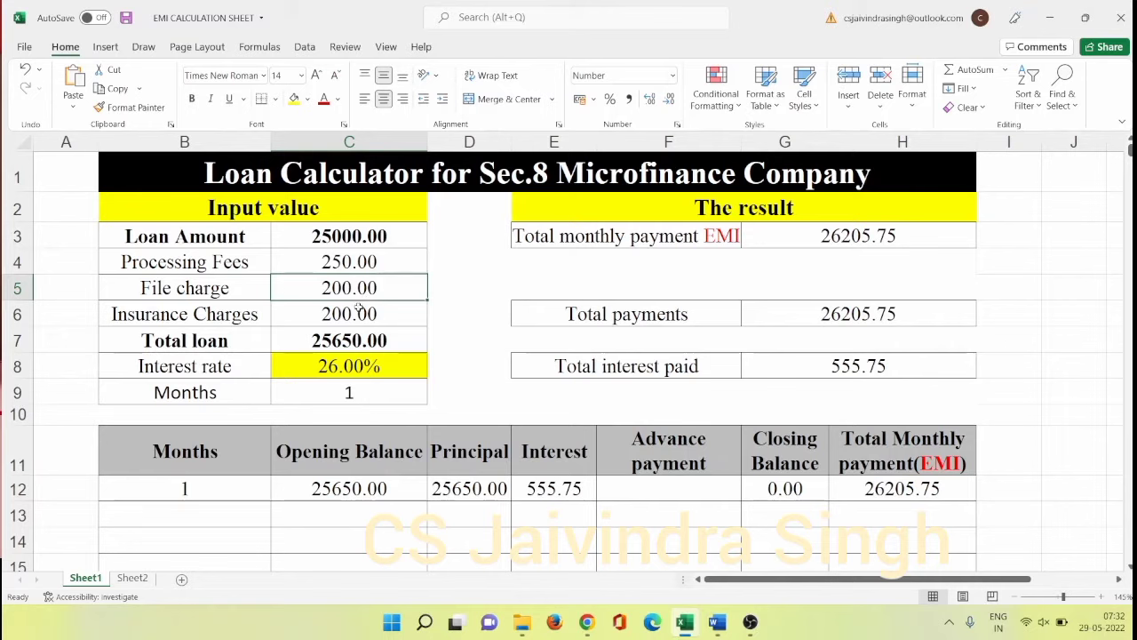
pyautogui.click(360, 307)
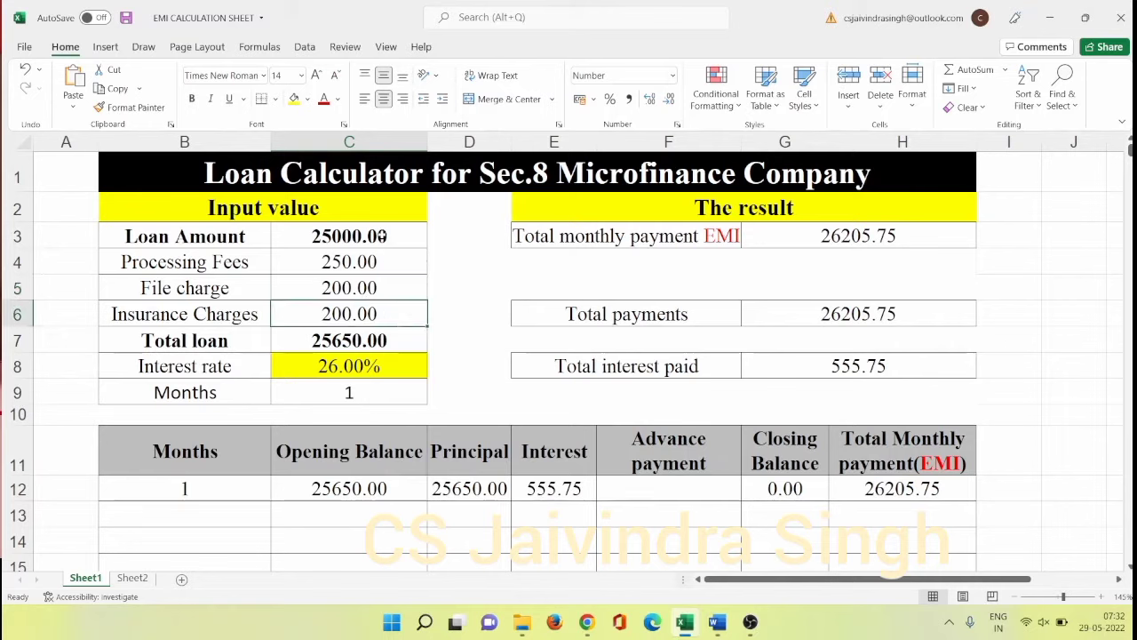
pyautogui.click(382, 235)
pyautogui.click(396, 339)
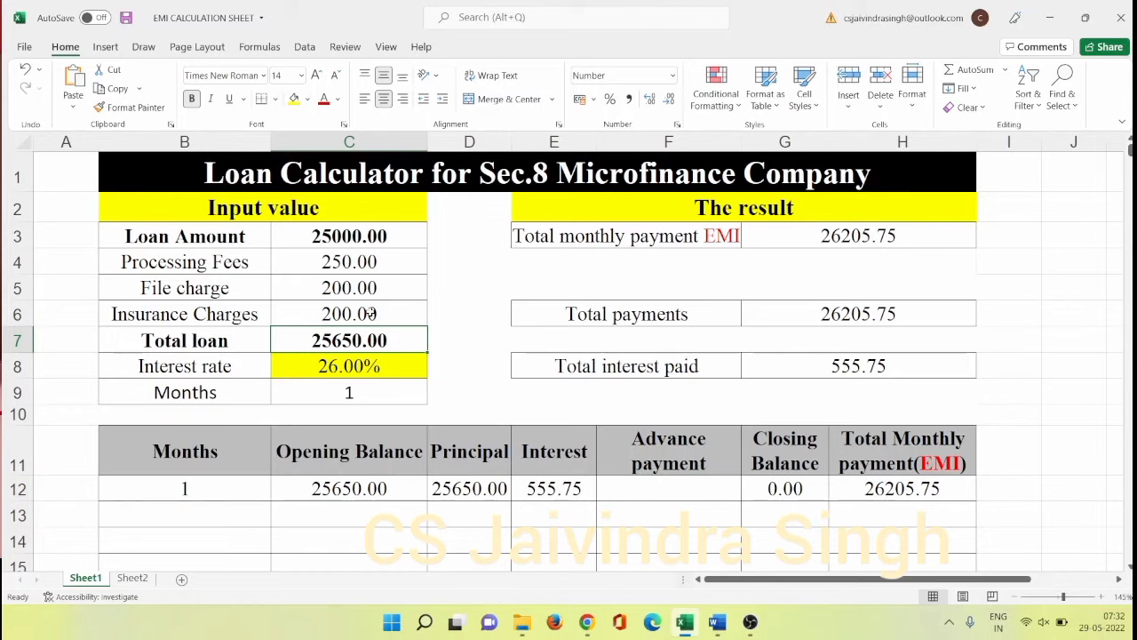
# Step: Check the interest rate entry, keep it at 26%, and set the loan term to 6 months
pyautogui.click(337, 366)
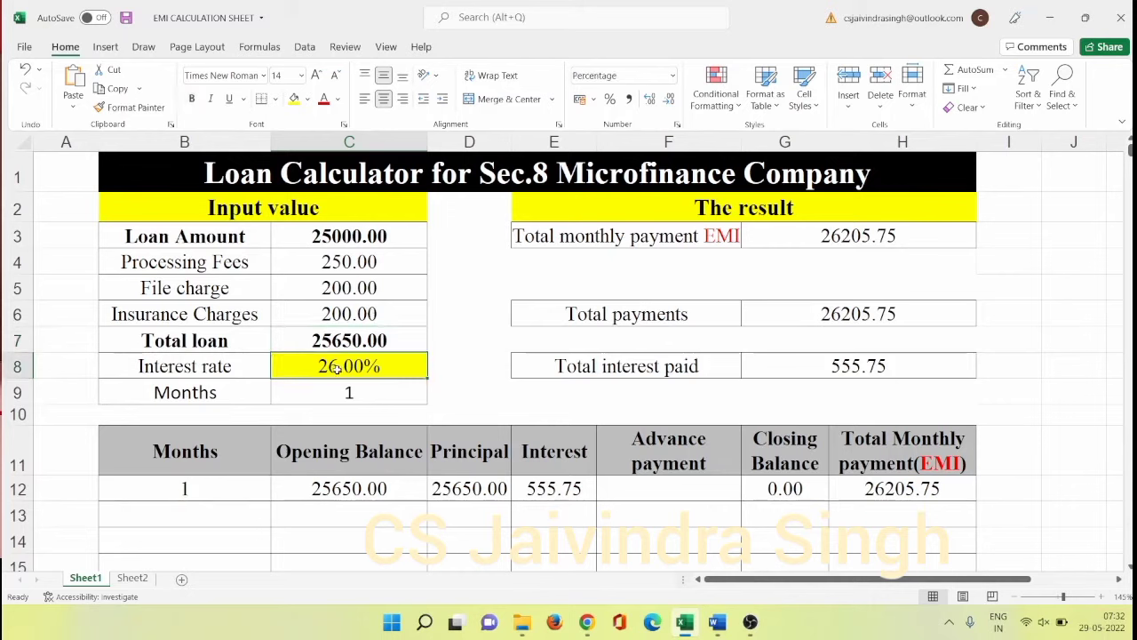
pyautogui.doubleClick(337, 367)
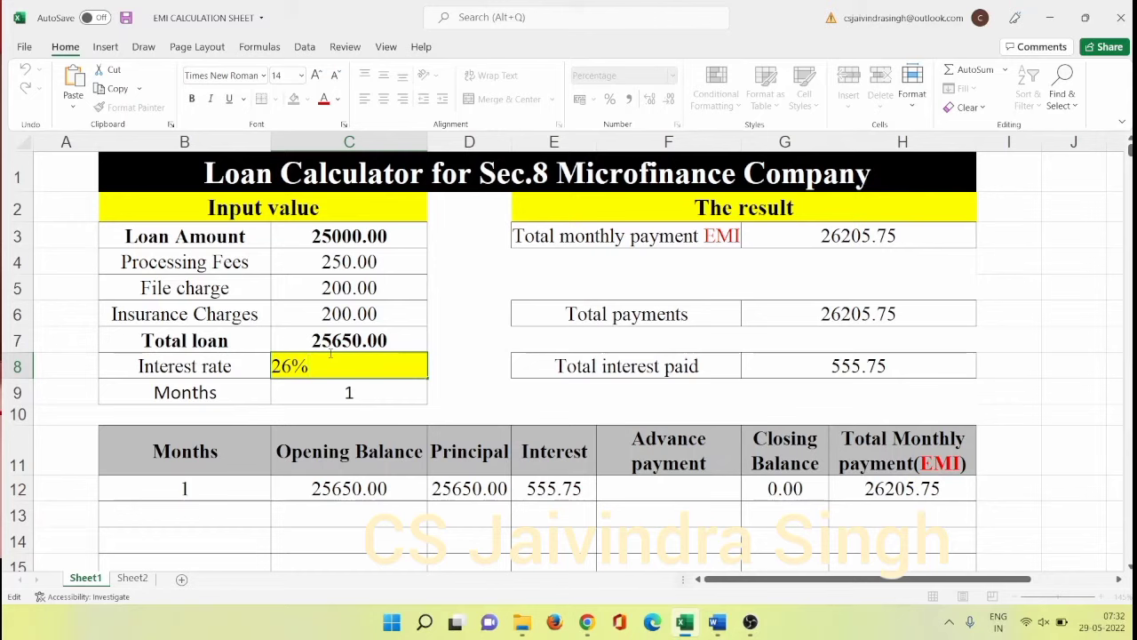
pyautogui.press('Return')
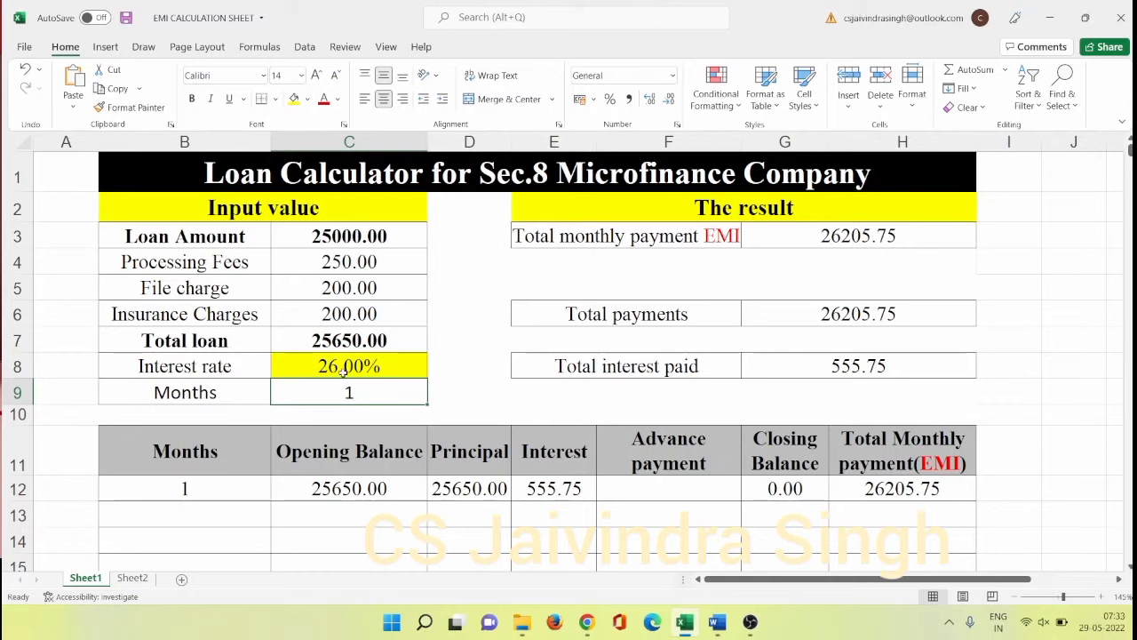
pyautogui.write('6')
pyautogui.press('Return')
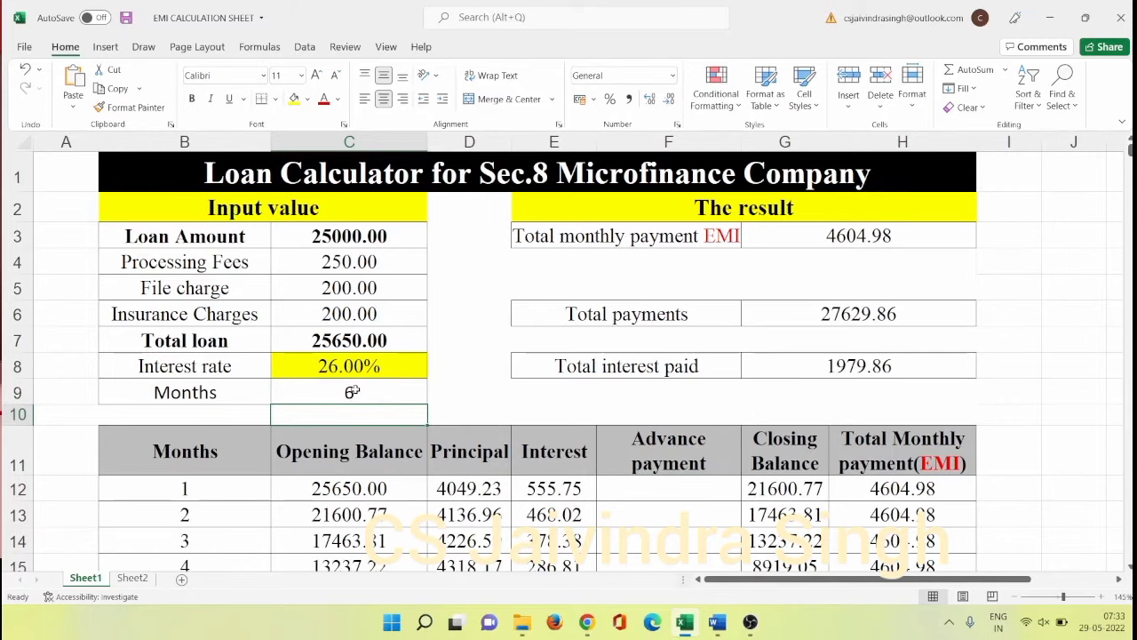
# Step: Go through the calculator's input values one by one, from the loan amount down to the number of months
pyautogui.moveTo(356, 233); pyautogui.dragTo(369, 391)
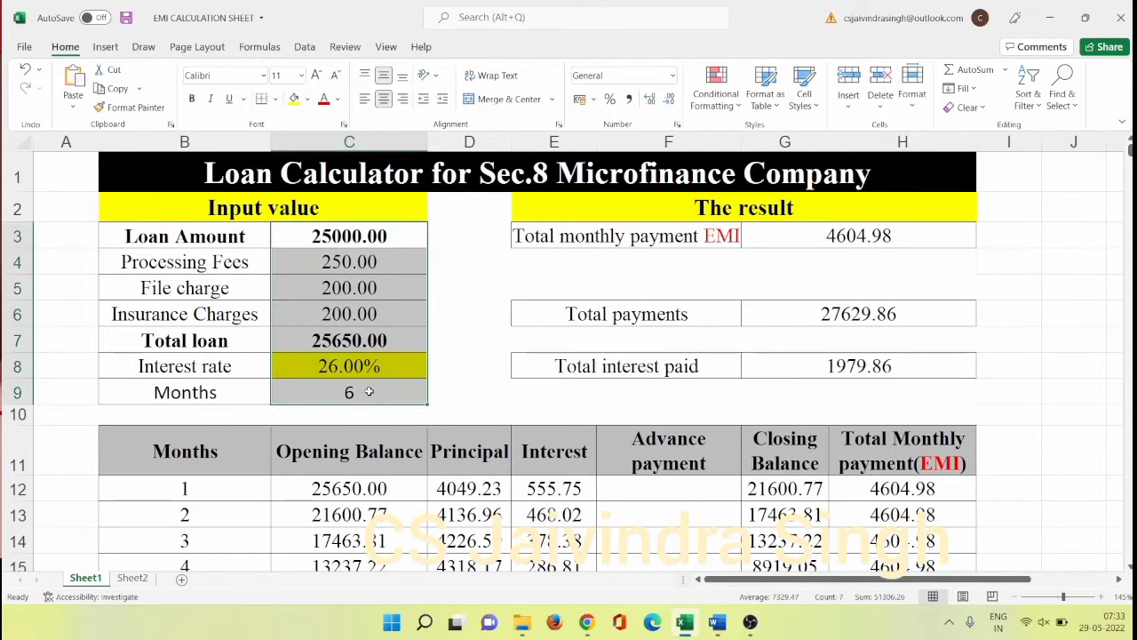
pyautogui.click(343, 235)
pyautogui.click(343, 263)
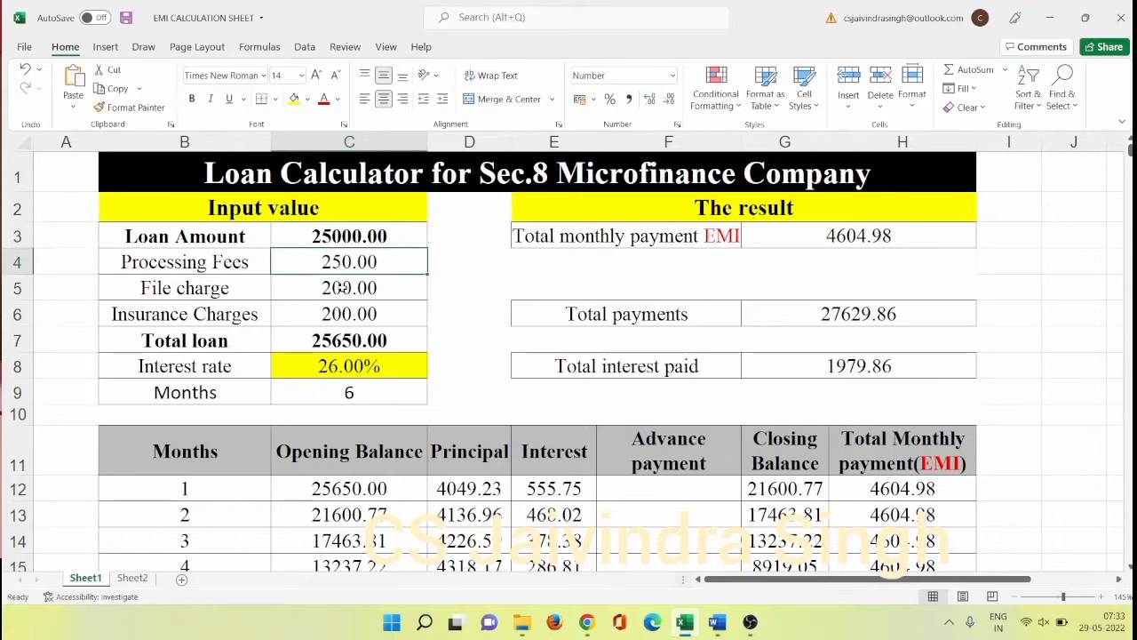
pyautogui.click(343, 288)
pyautogui.click(360, 318)
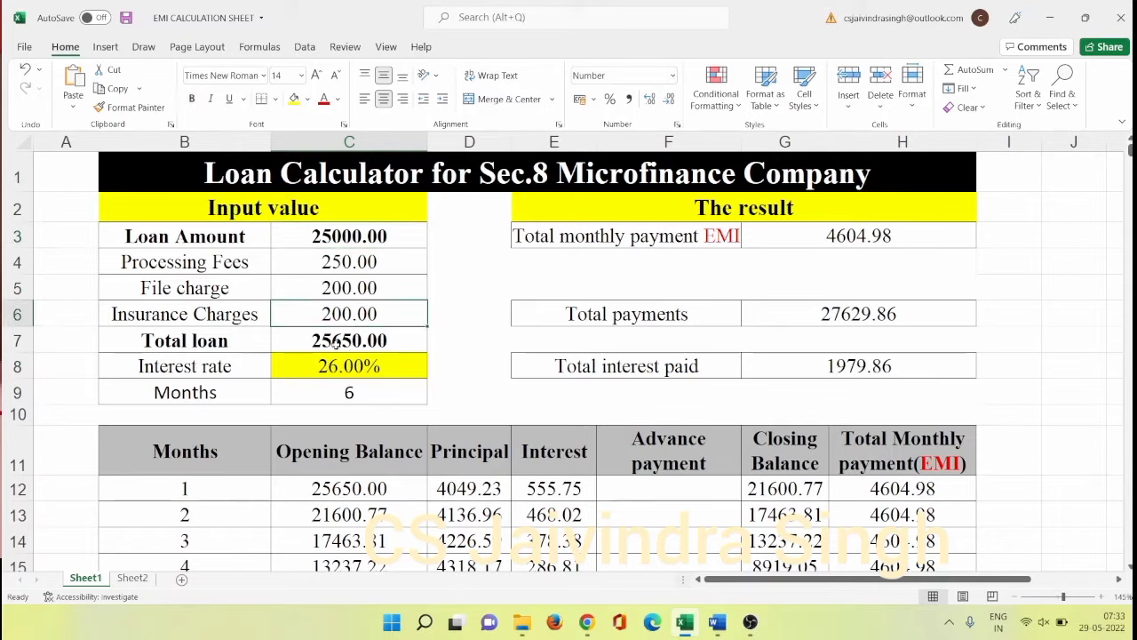
pyautogui.click(336, 345)
pyautogui.click(338, 366)
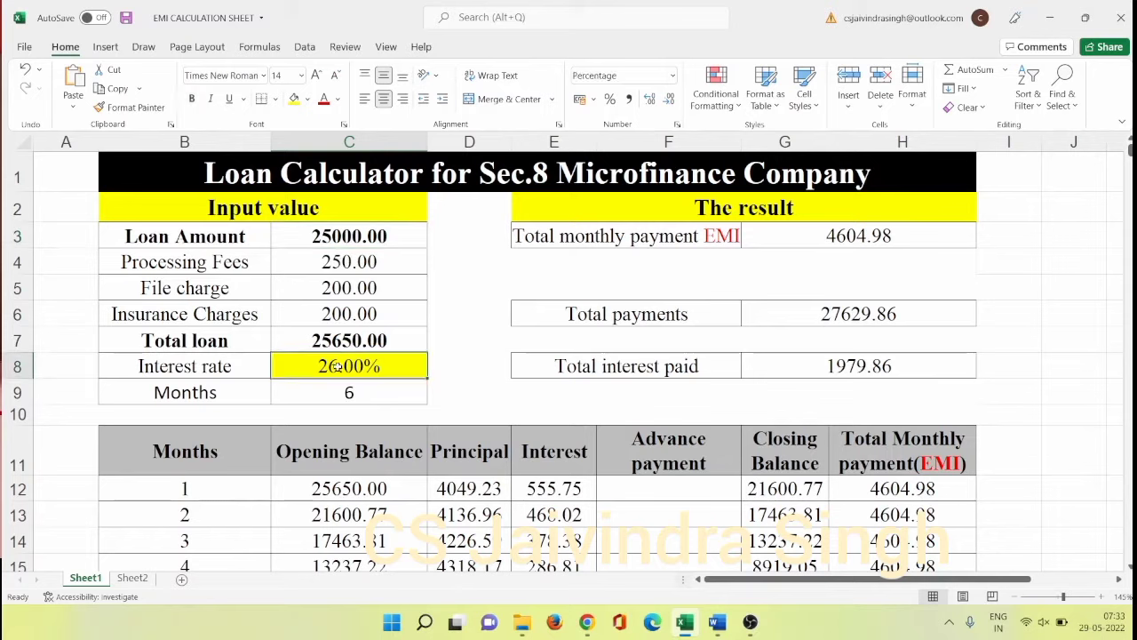
pyautogui.click(356, 391)
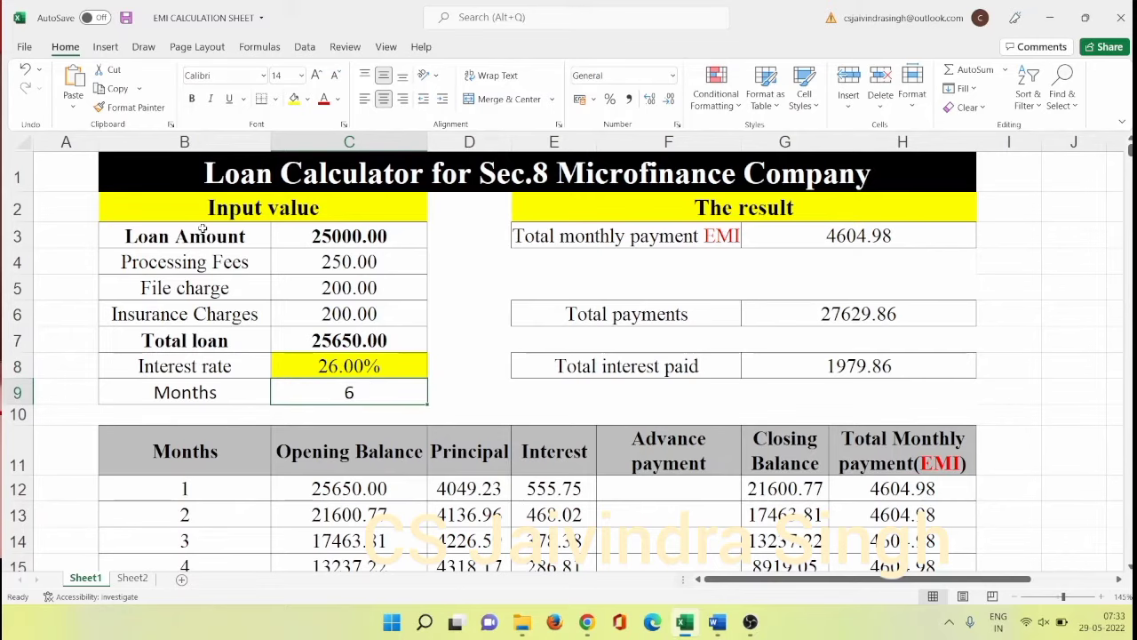
# Step: Examine the months, opening balance and total monthly payment columns of the six-month repayment schedule
pyautogui.scroll(-2, 457, 329)
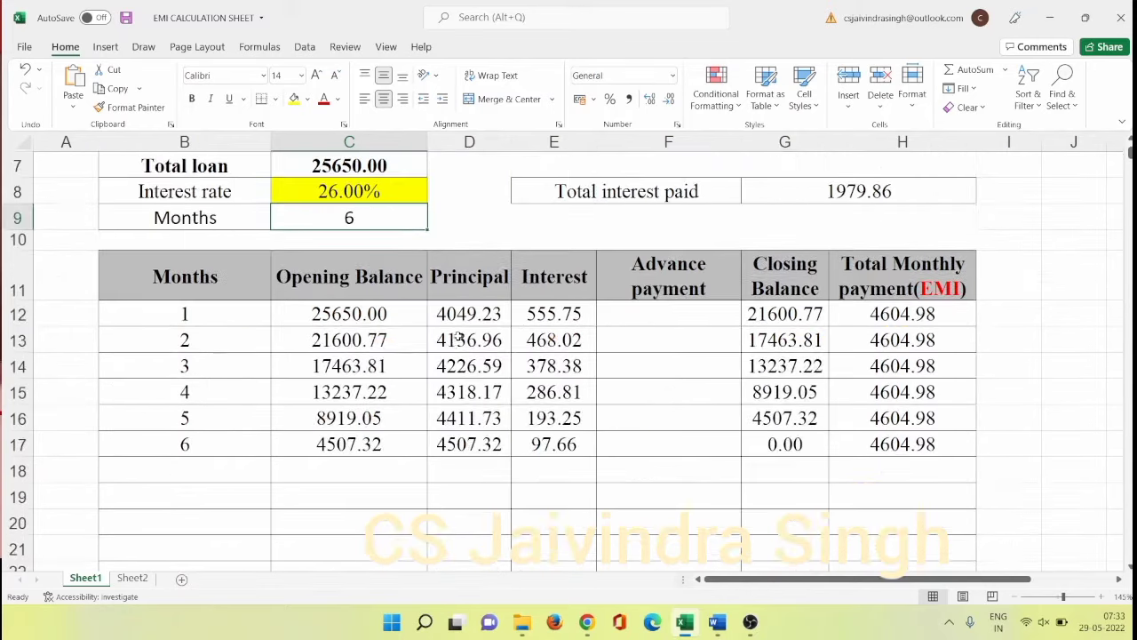
pyautogui.scroll(2, 515, 342)
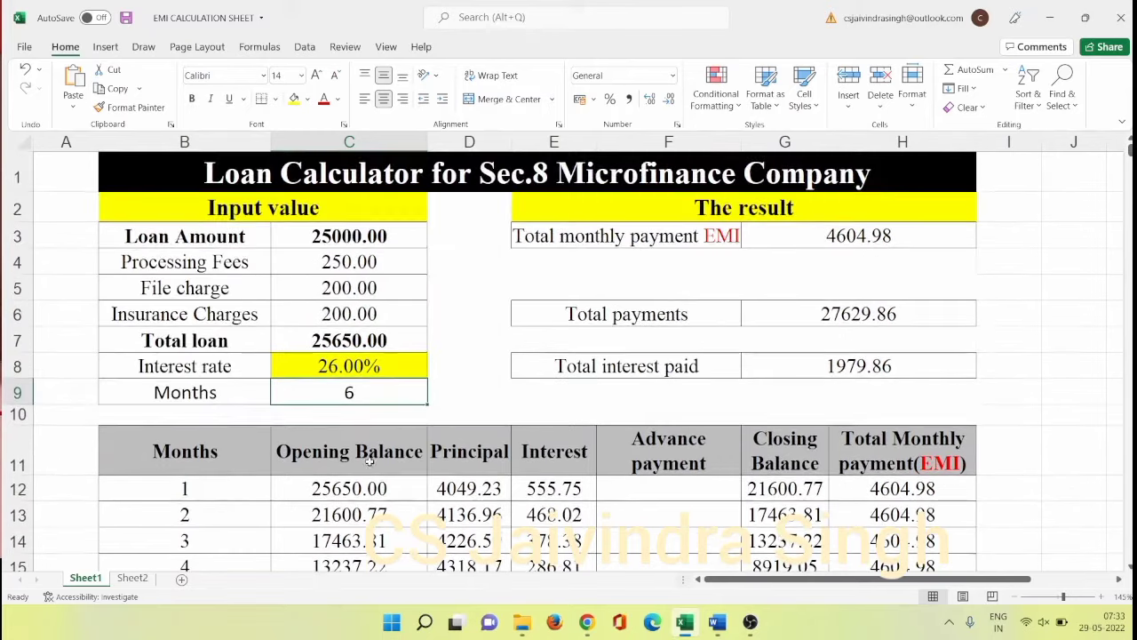
pyautogui.scroll(-2, 369, 459)
pyautogui.moveTo(178, 313); pyautogui.dragTo(191, 445)
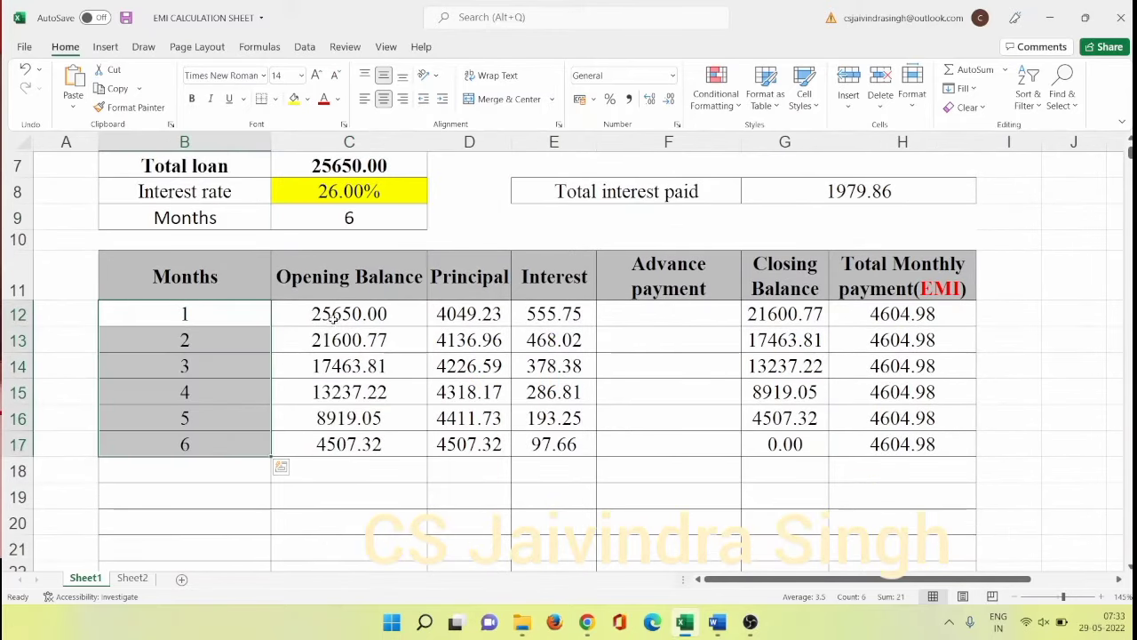
pyautogui.moveTo(332, 318); pyautogui.dragTo(409, 444)
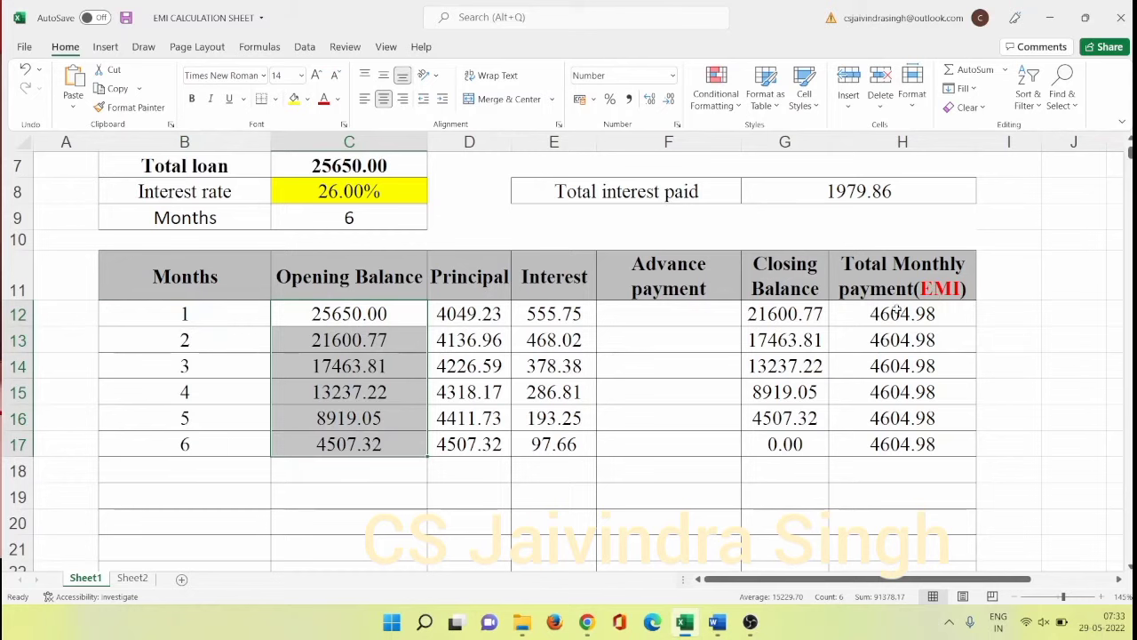
pyautogui.moveTo(897, 313); pyautogui.dragTo(899, 446)
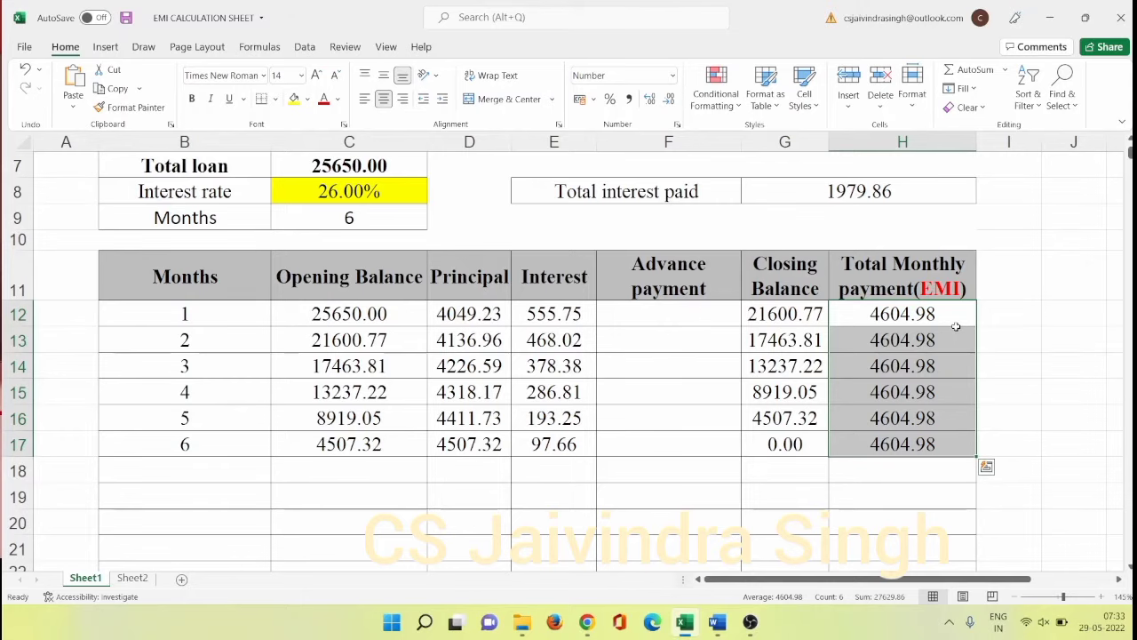
pyautogui.scroll(2, 871, 269)
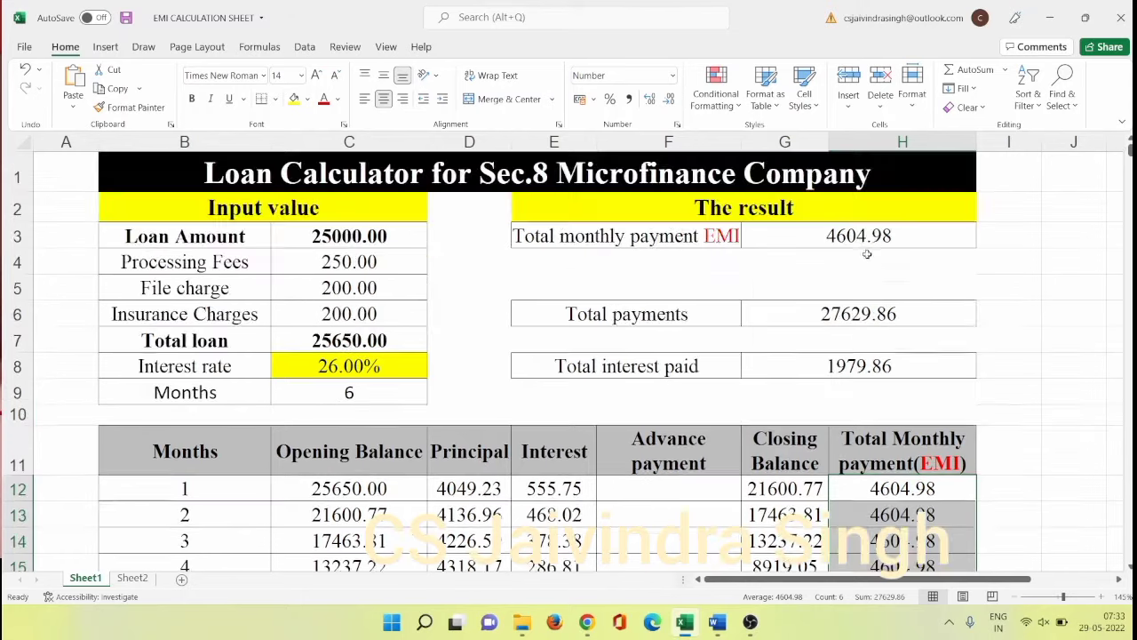
# Step: Review the total monthly payment, total payments and total interest paid results, comparing the interest total with the schedule's Interest column
pyautogui.click(855, 235)
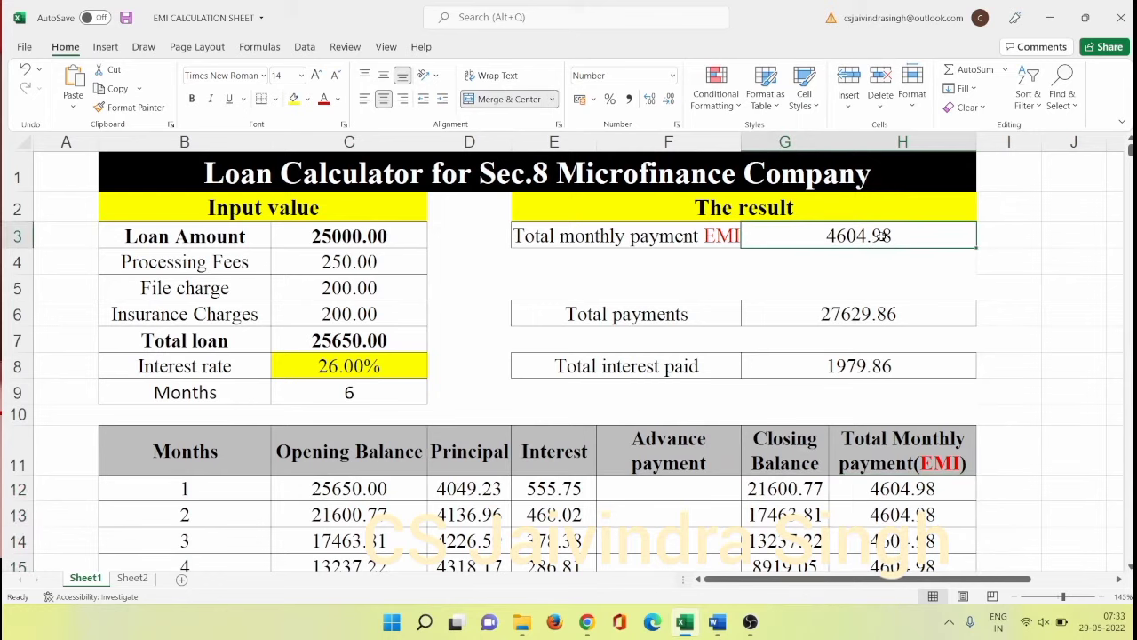
pyautogui.click(862, 313)
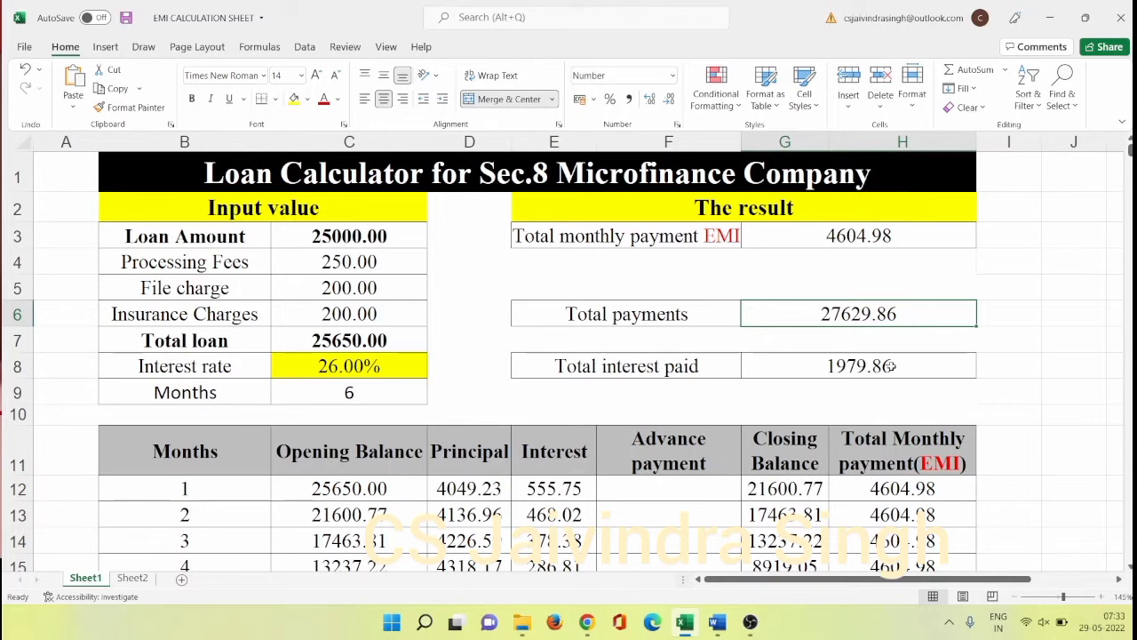
pyautogui.click(839, 361)
pyautogui.scroll(-1, 860, 382)
pyautogui.scroll(-1, 858, 380)
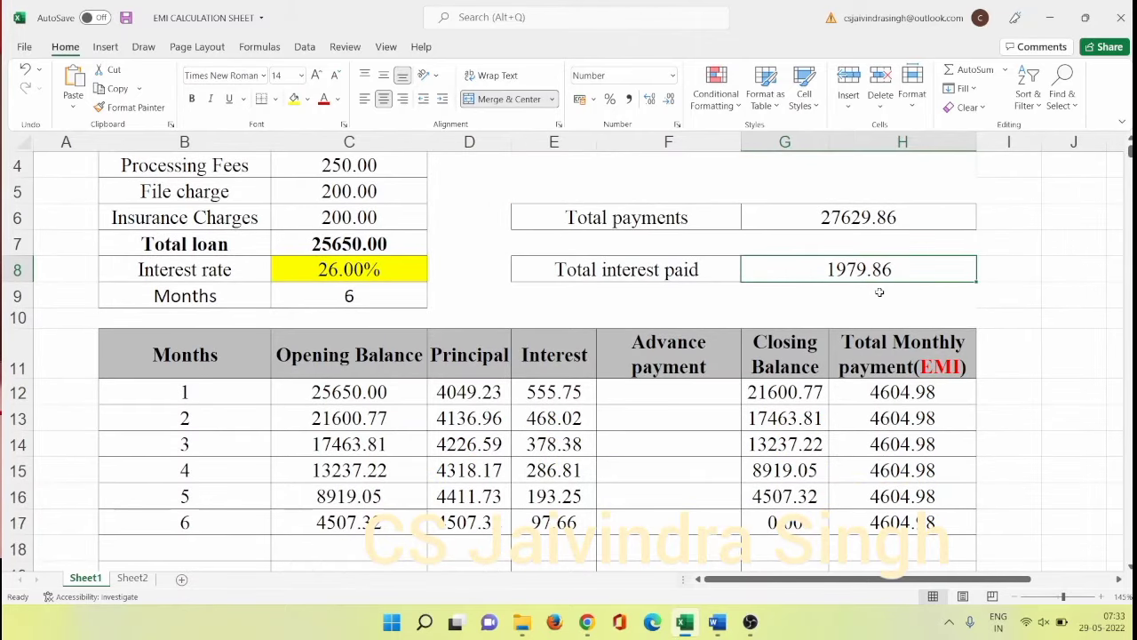
pyautogui.moveTo(566, 393); pyautogui.dragTo(560, 523)
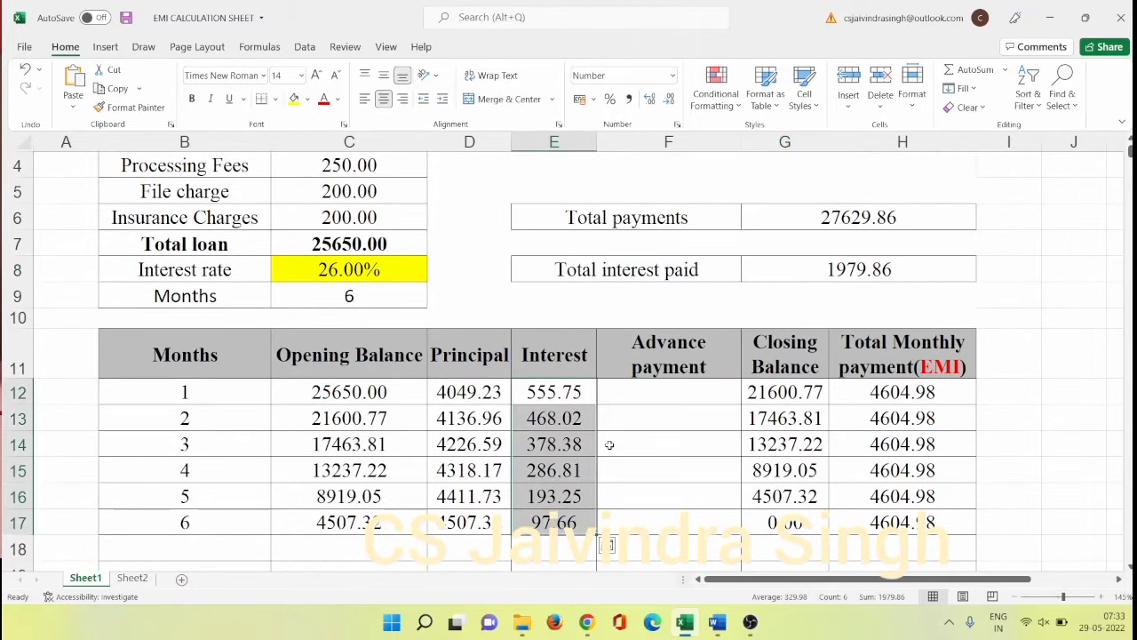
pyautogui.scroll(2, 676, 425)
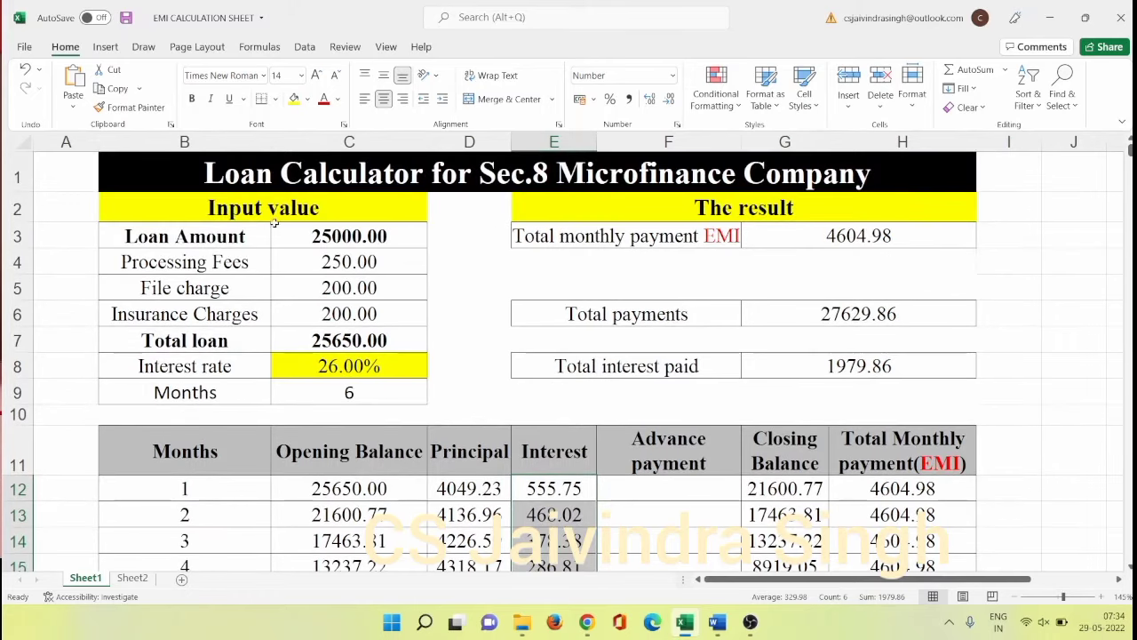
# Step: Insert two blank rows above the Loan Calculator title and select cells B1 to H1
pyautogui.moveTo(122, 158); pyautogui.dragTo(805, 494)
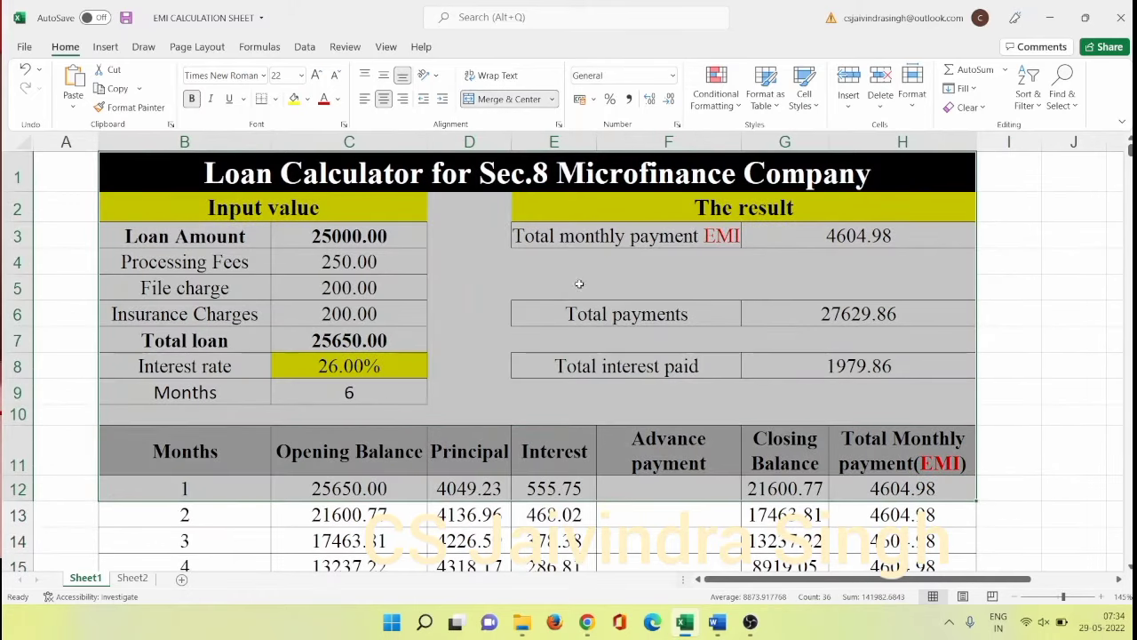
pyautogui.click(7, 164)
pyautogui.hotkey('ctrl', 'shift', '=')
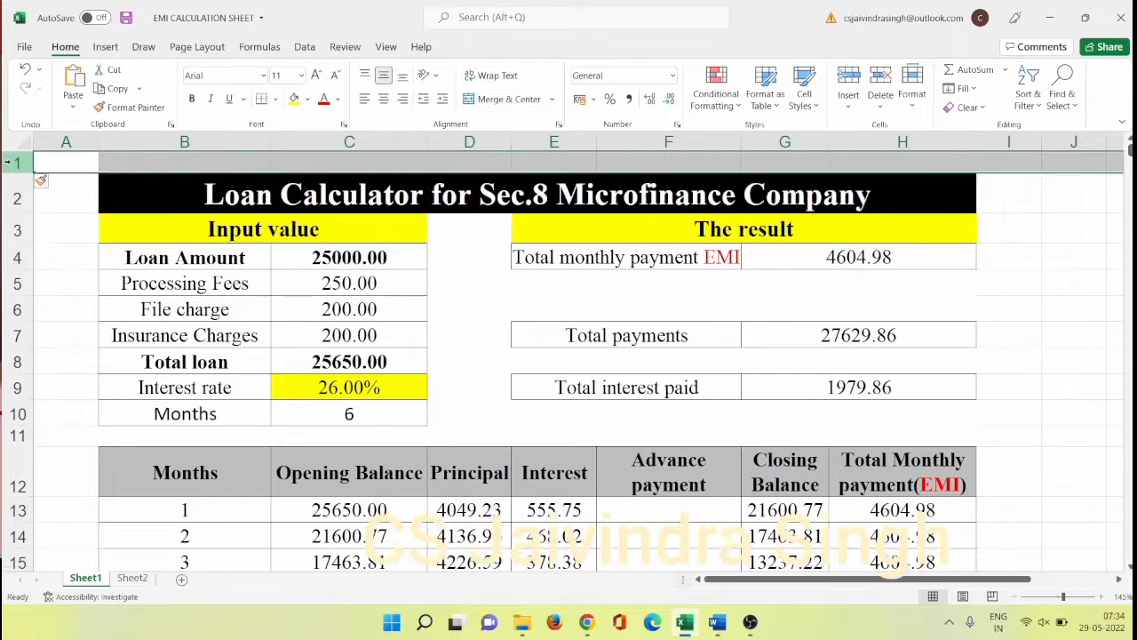
pyautogui.hotkey('ctrl', 'shift', '=')
pyautogui.click(299, 166)
pyautogui.moveTo(230, 165); pyautogui.dragTo(849, 172)
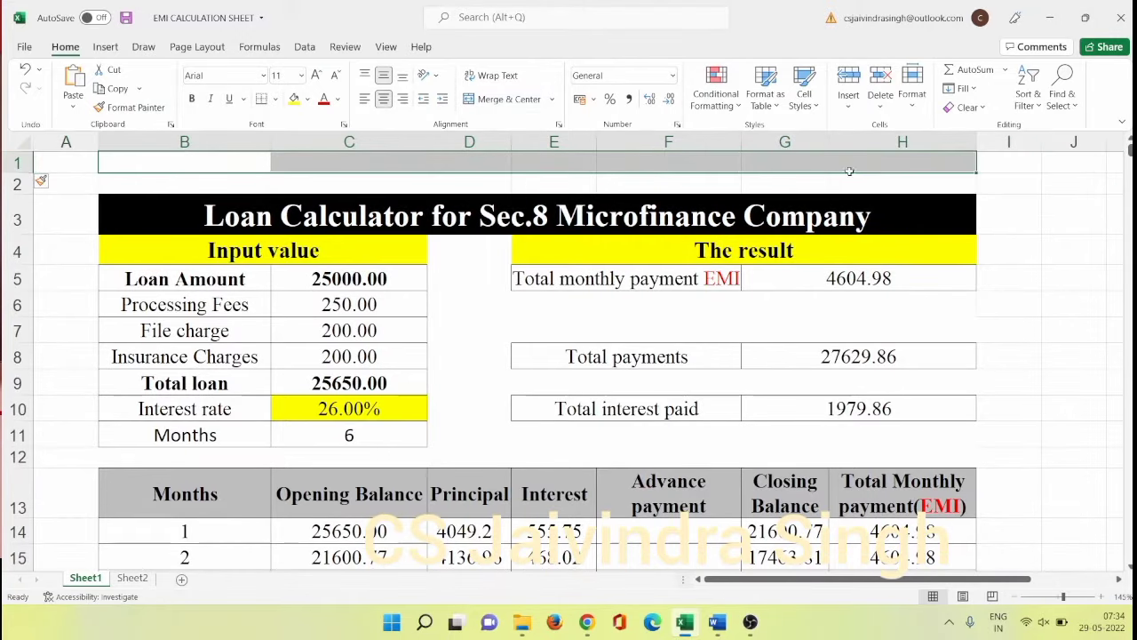
# Step: Switch to the Word rules document, look over its last page with the loan tenure rules, and return to the Excel calculator
pyautogui.hotkey('alt', 'Tab')
pyautogui.press('Tab')
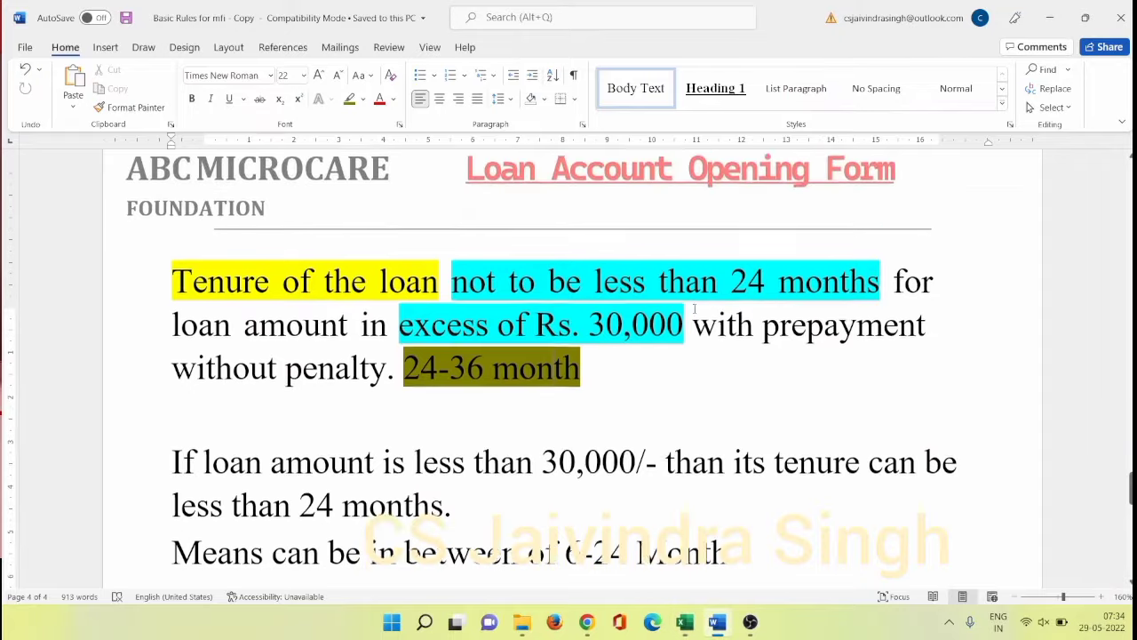
pyautogui.scroll(2, 695, 308)
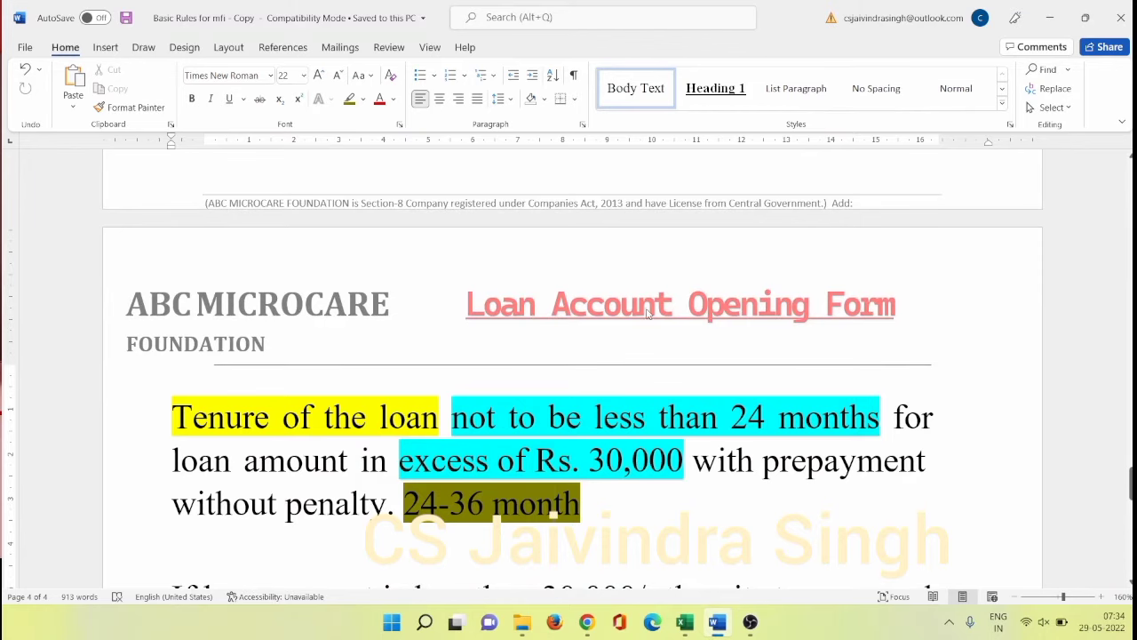
pyautogui.scroll(-10, 432, 388)
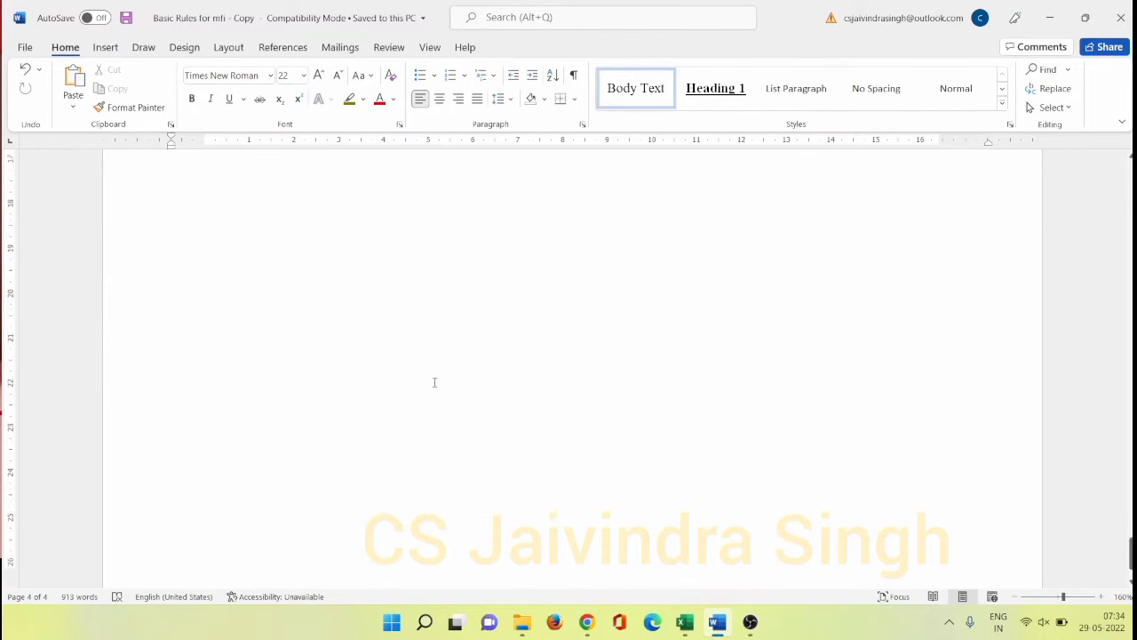
pyautogui.scroll(-1, 434, 382)
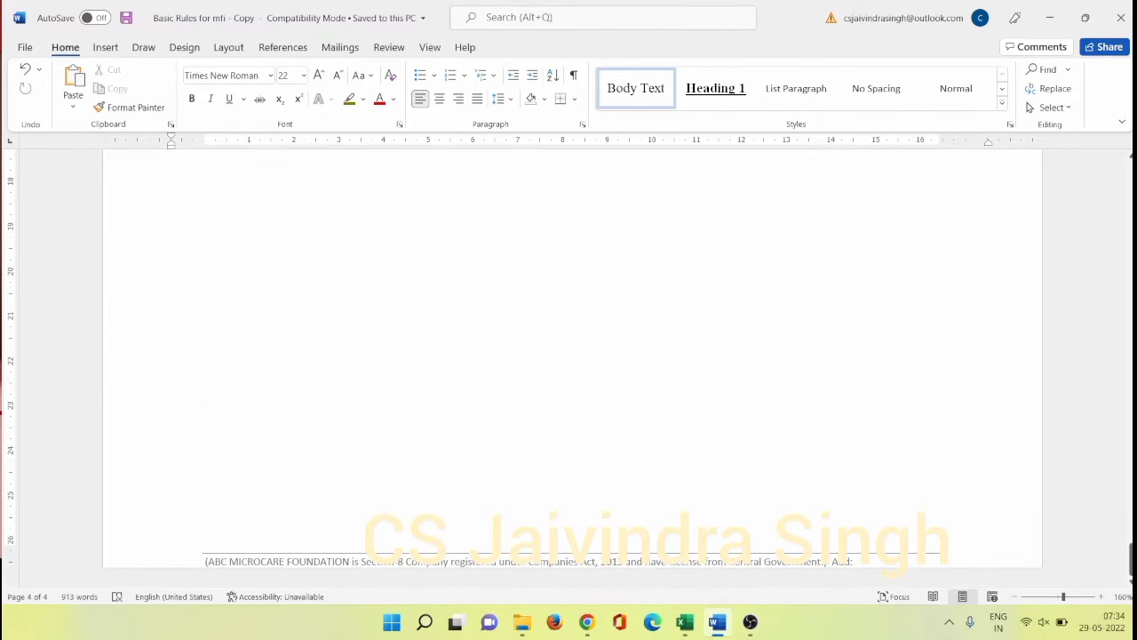
pyautogui.click(684, 622)
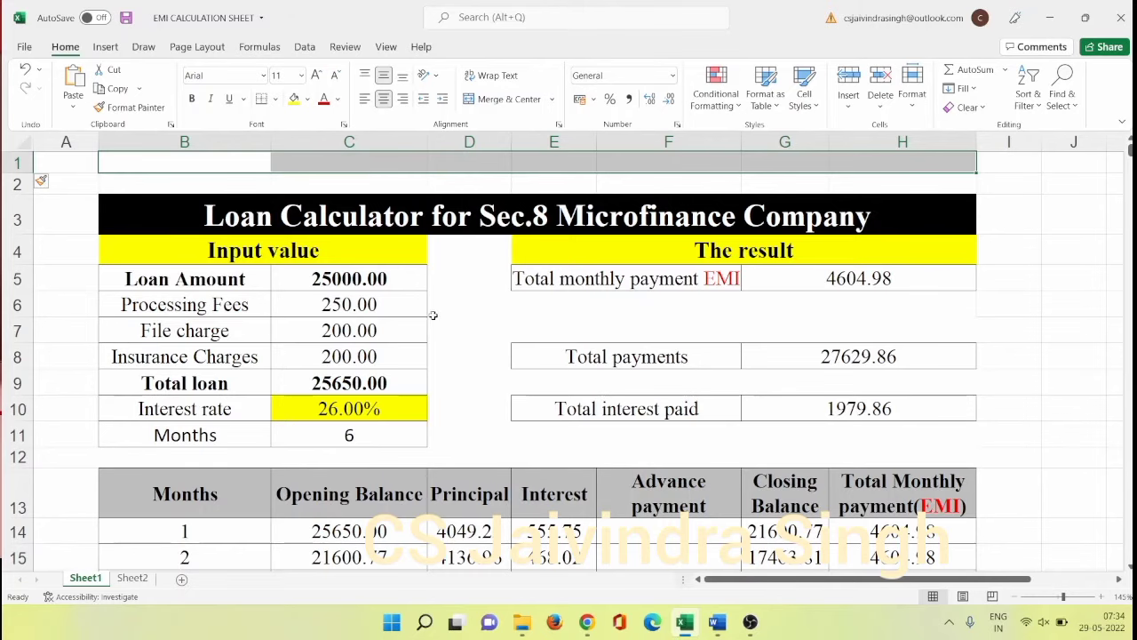
# Step: Set up printing for only the selected range B1:H33, covering the calculator and schedule, on B4 (JIS) paper
pyautogui.scroll(-4, 444, 345)
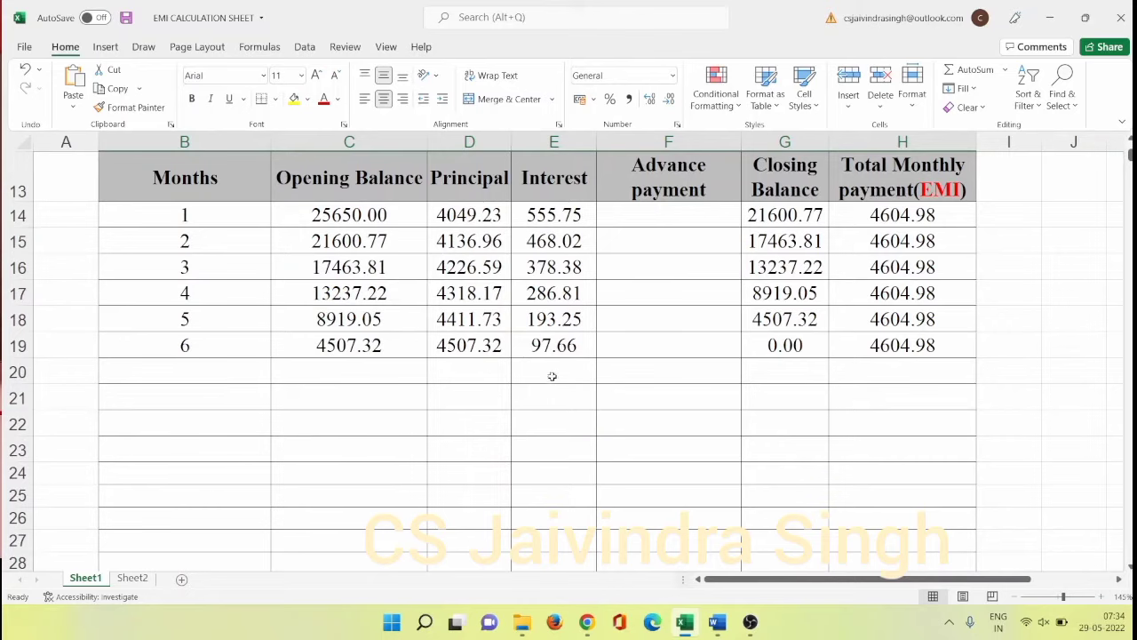
pyautogui.scroll(4, 553, 376)
pyautogui.click(222, 165)
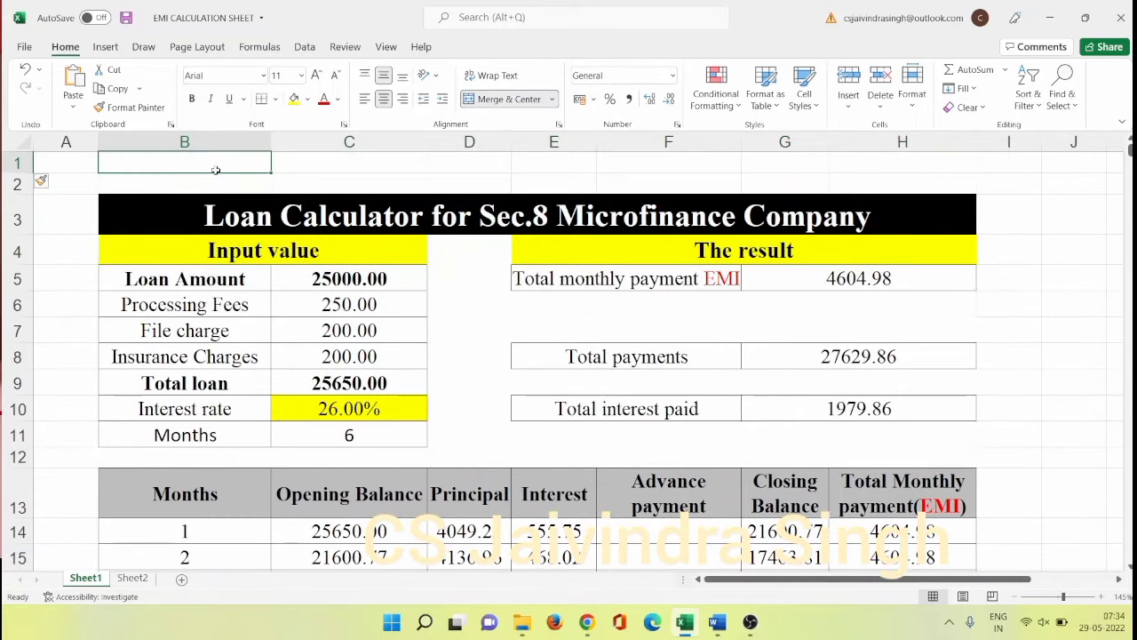
pyautogui.moveTo(204, 169); pyautogui.dragTo(736, 251)
pyautogui.hotkey('ctrl', 'p')
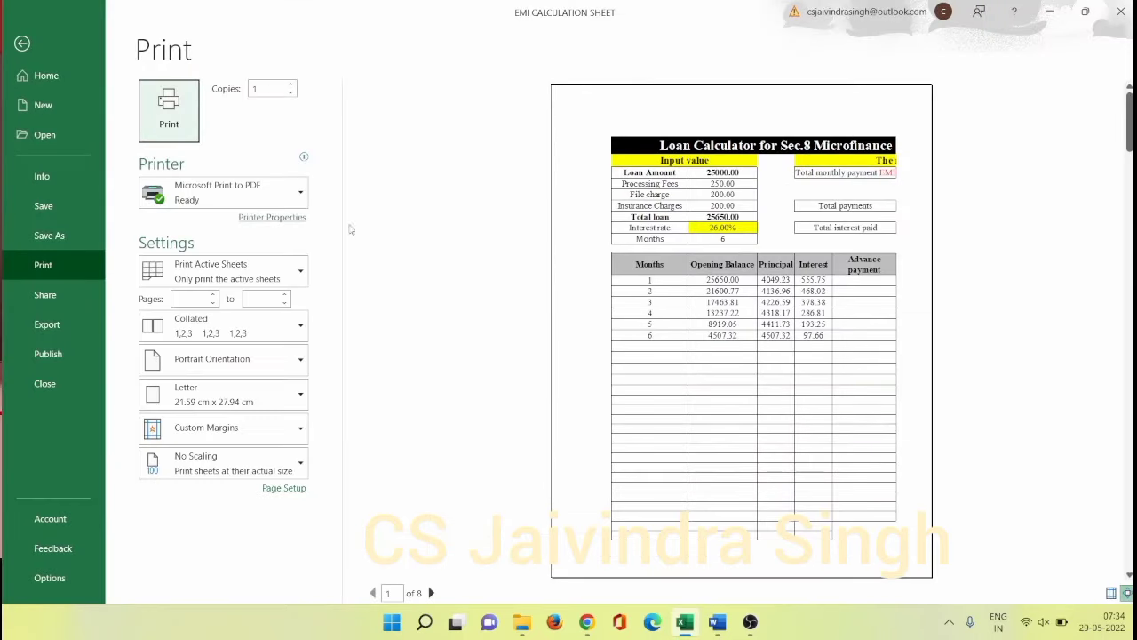
pyautogui.click(267, 271)
pyautogui.click(244, 377)
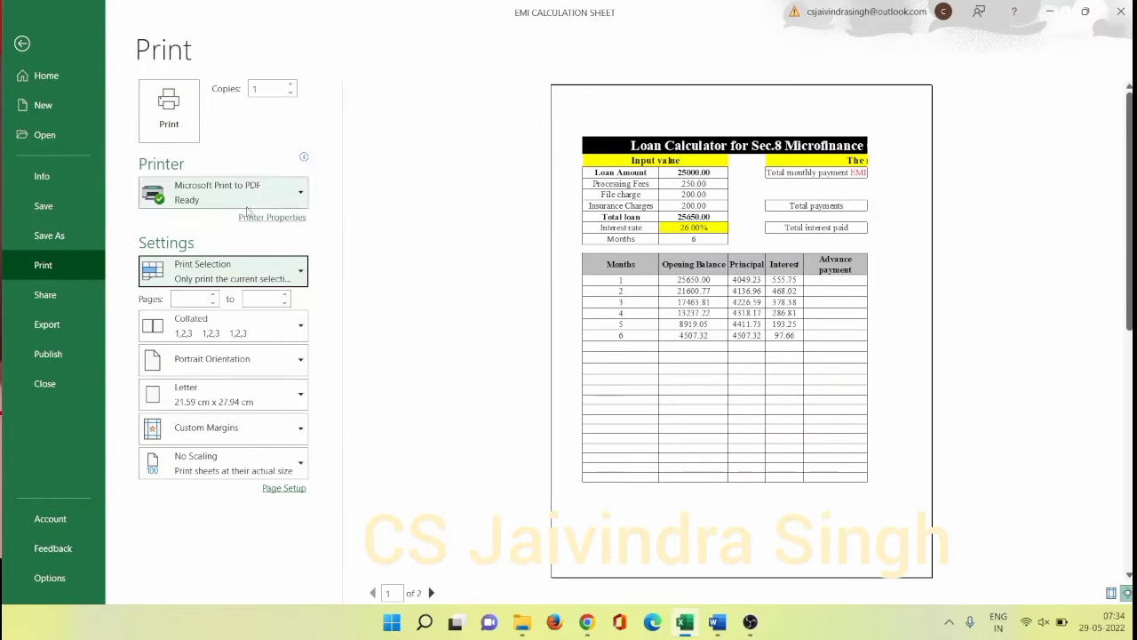
pyautogui.click(267, 393)
pyautogui.click(253, 290)
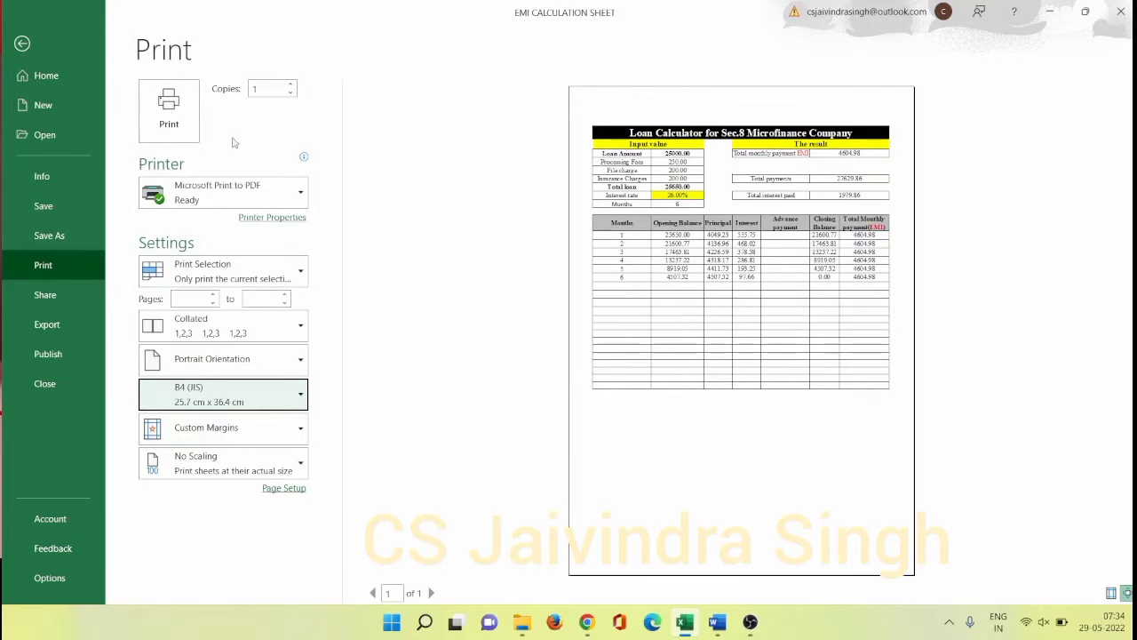
# Step: Print the selection to a PDF file named "loan call" in the Downloads folder
pyautogui.click(169, 110)
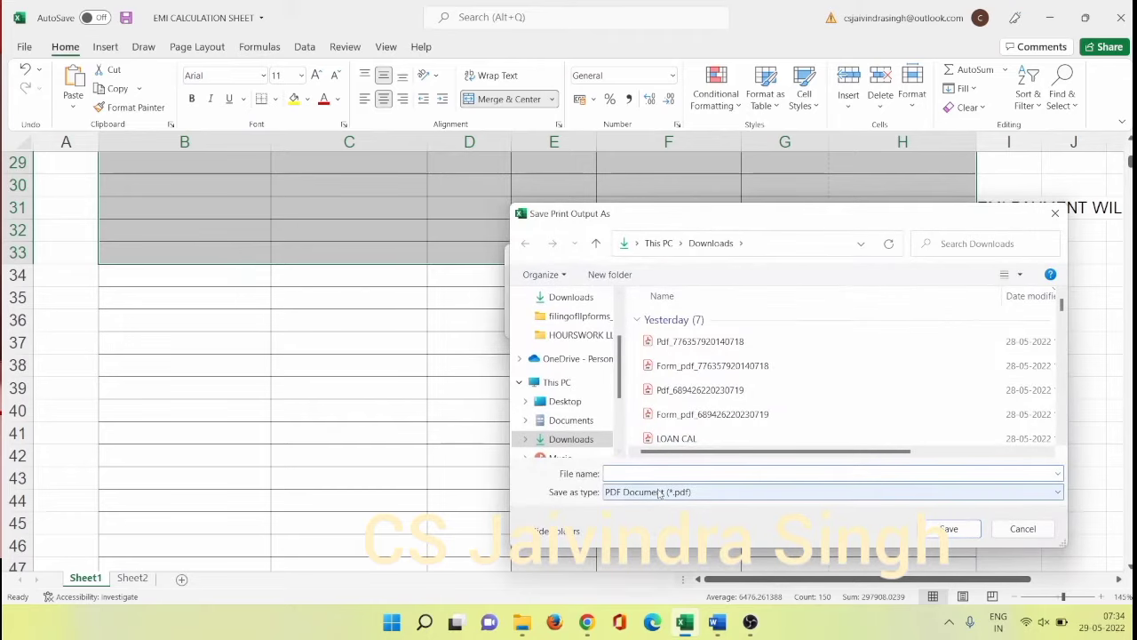
pyautogui.write('loan c')
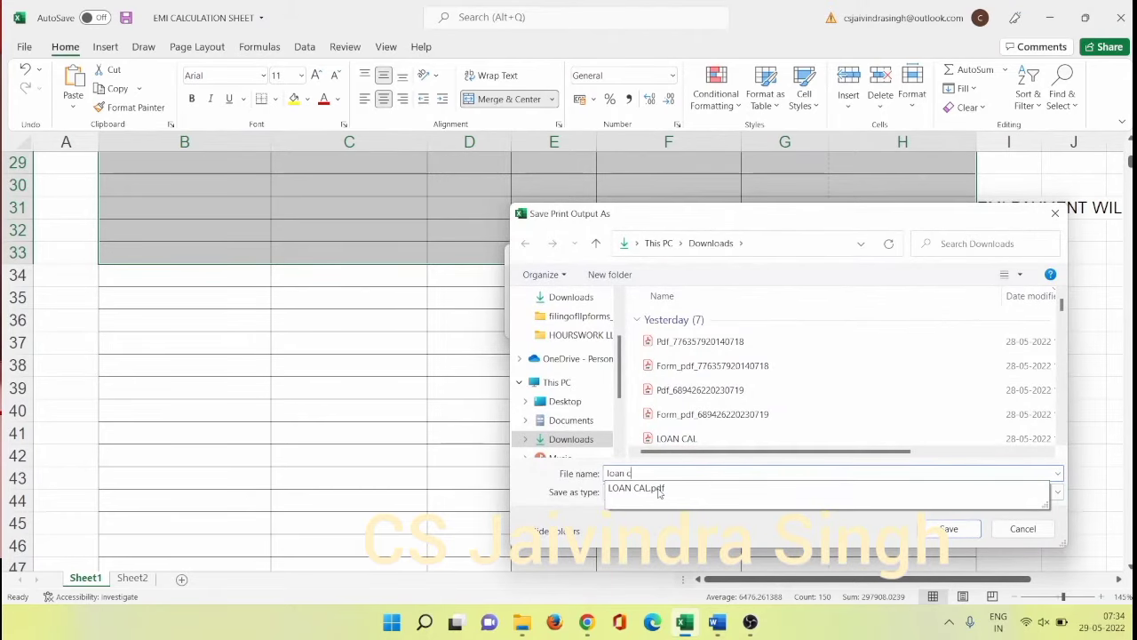
pyautogui.write('aol')
pyautogui.press('BackSpace')
pyautogui.press('BackSpace')
pyautogui.write('l')
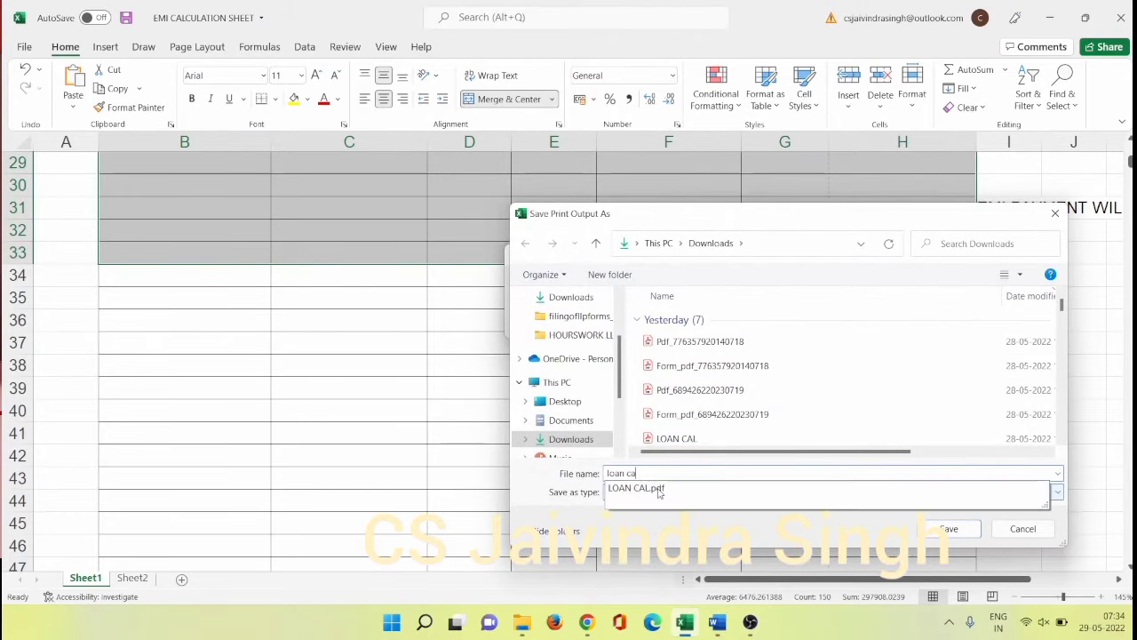
pyautogui.press('Return')
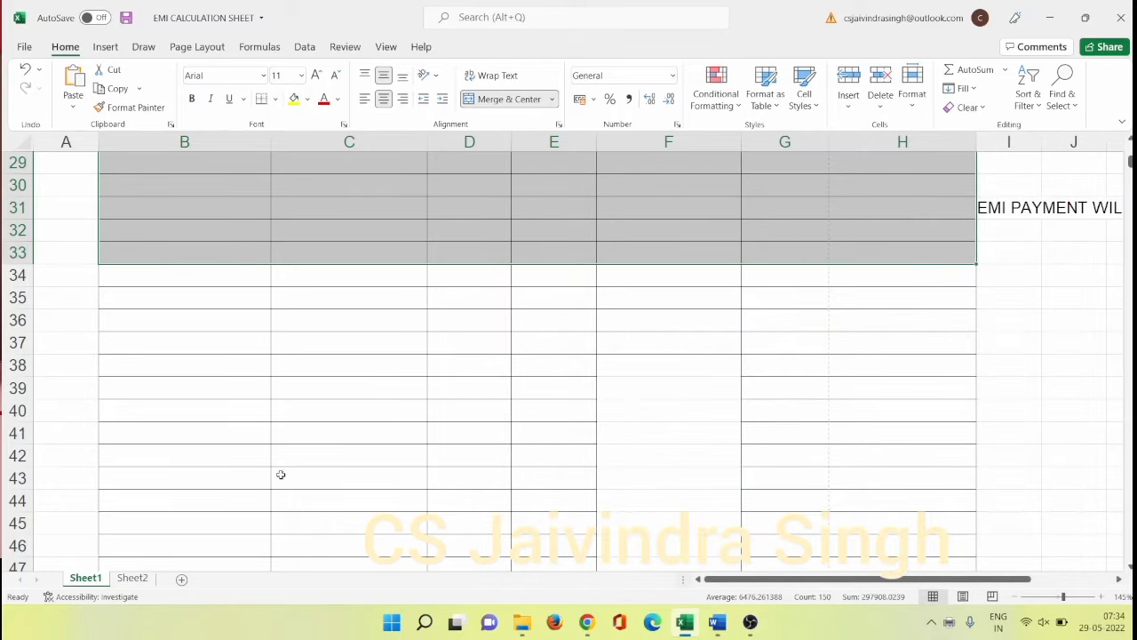
# Step: Switch to File Explorer and open the loan call PDF from the Downloads folder
pyautogui.hotkey('alt', 'Tab')
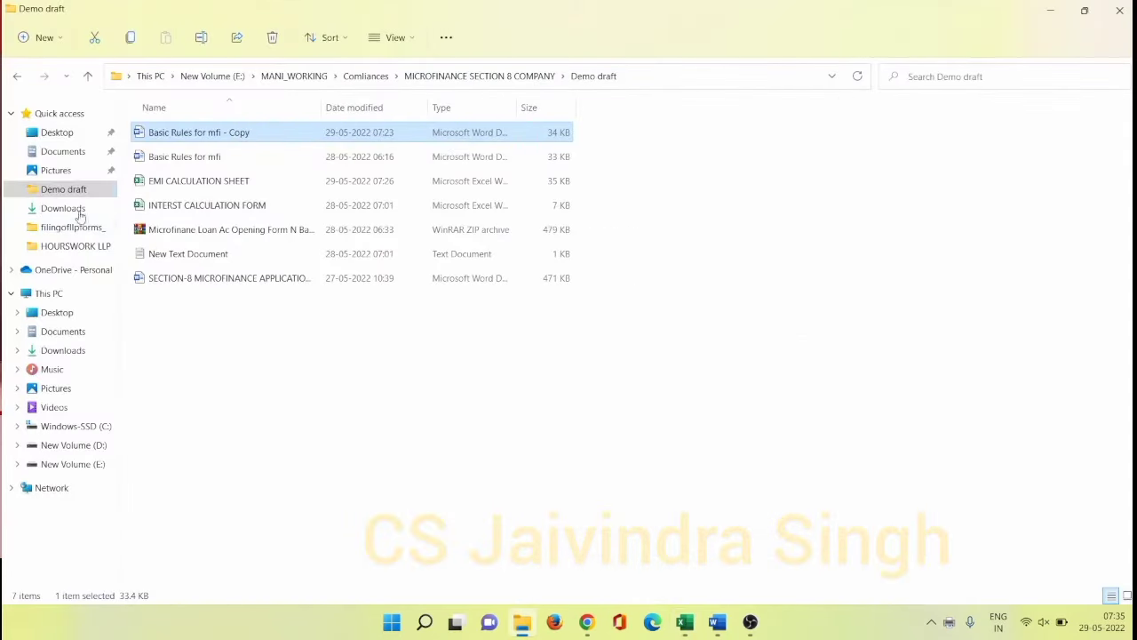
pyautogui.click(63, 208)
pyautogui.doubleClick(165, 153)
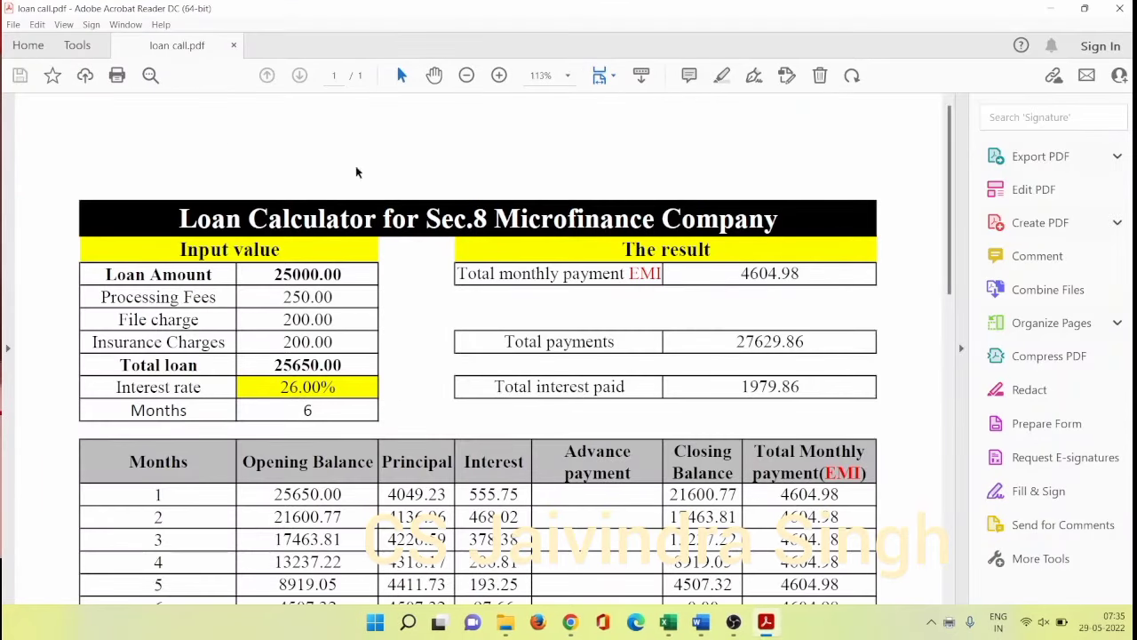
# Step: Examine the PDF's input values, number of months, monthly EMI result and full repayment schedule, hiding the tools pane for a wider view
pyautogui.scroll(-7, 451, 349)
pyautogui.scroll(8, 451, 349)
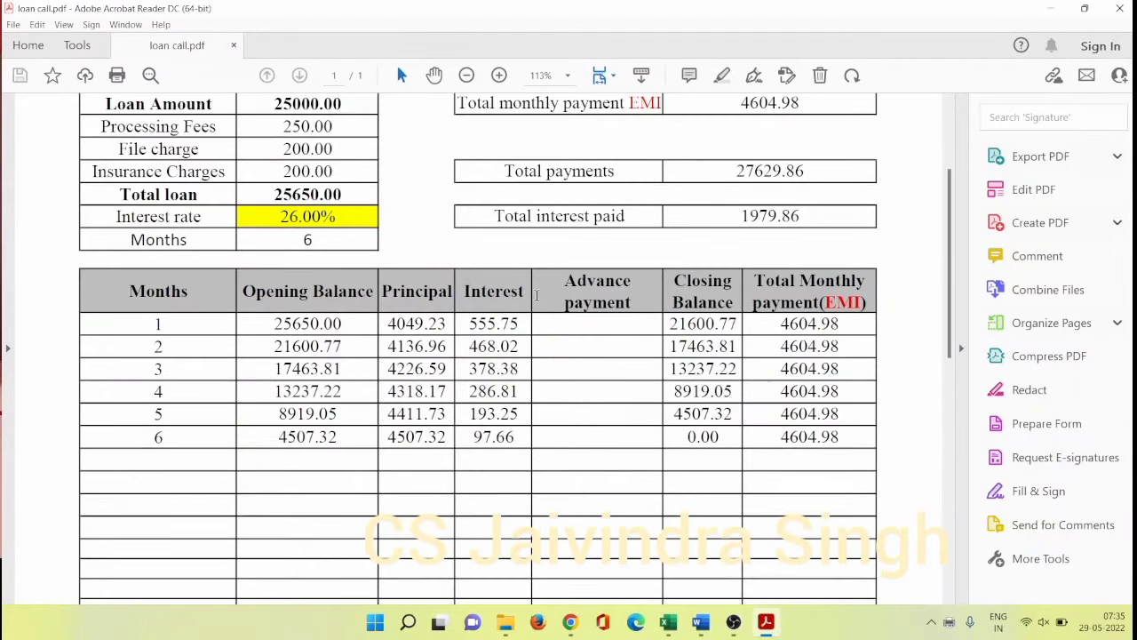
pyautogui.scroll(-7, 297, 297)
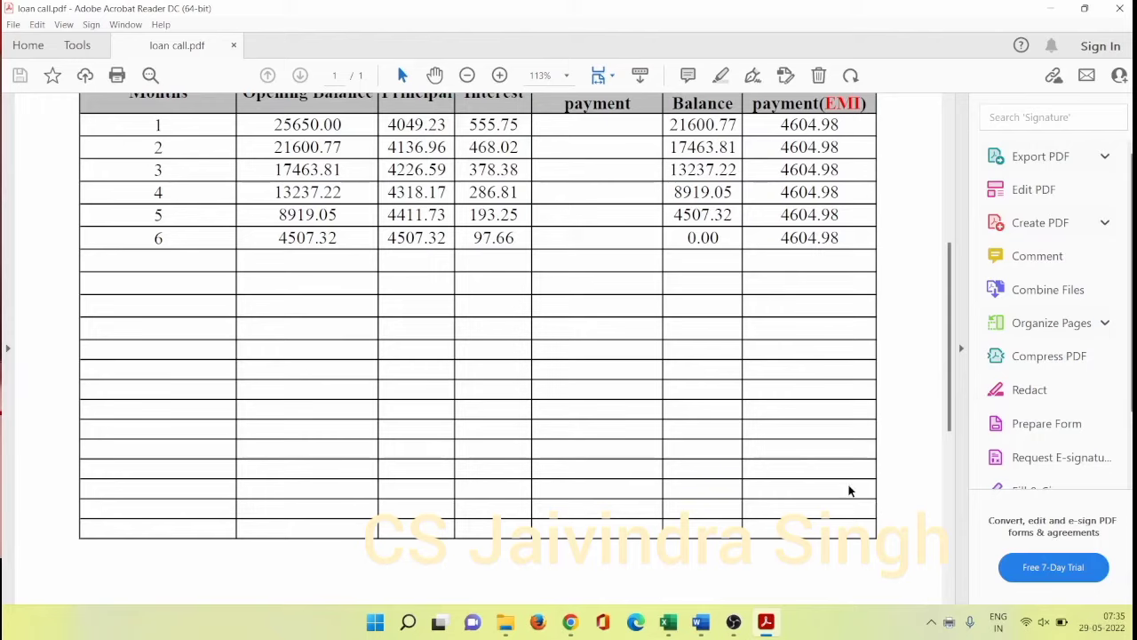
pyautogui.scroll(4, 850, 489)
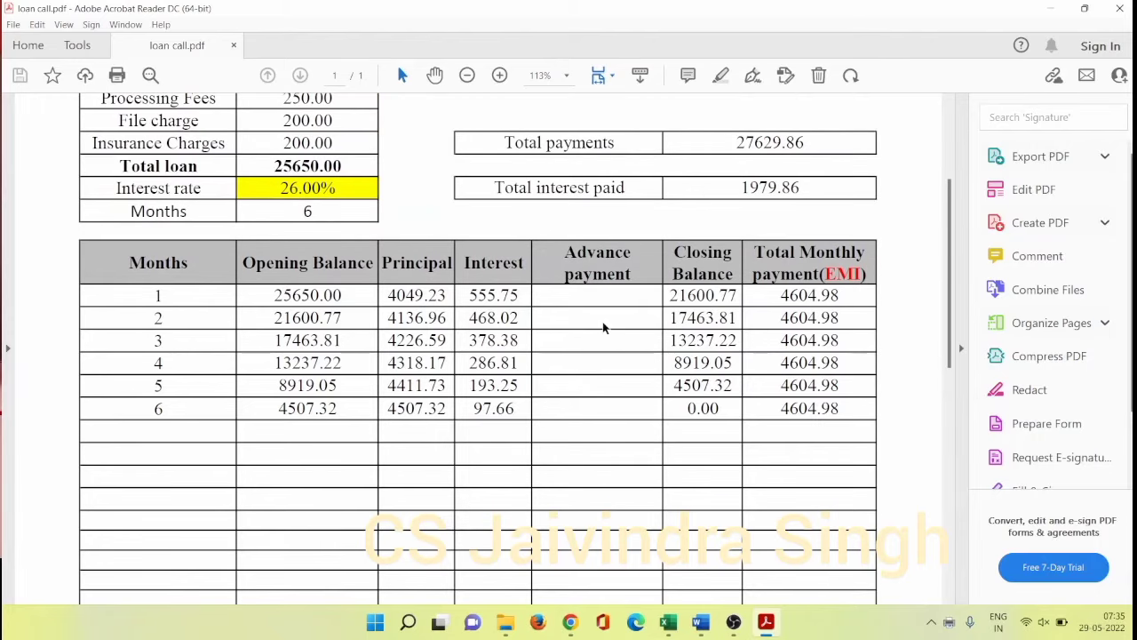
pyautogui.scroll(4, 602, 328)
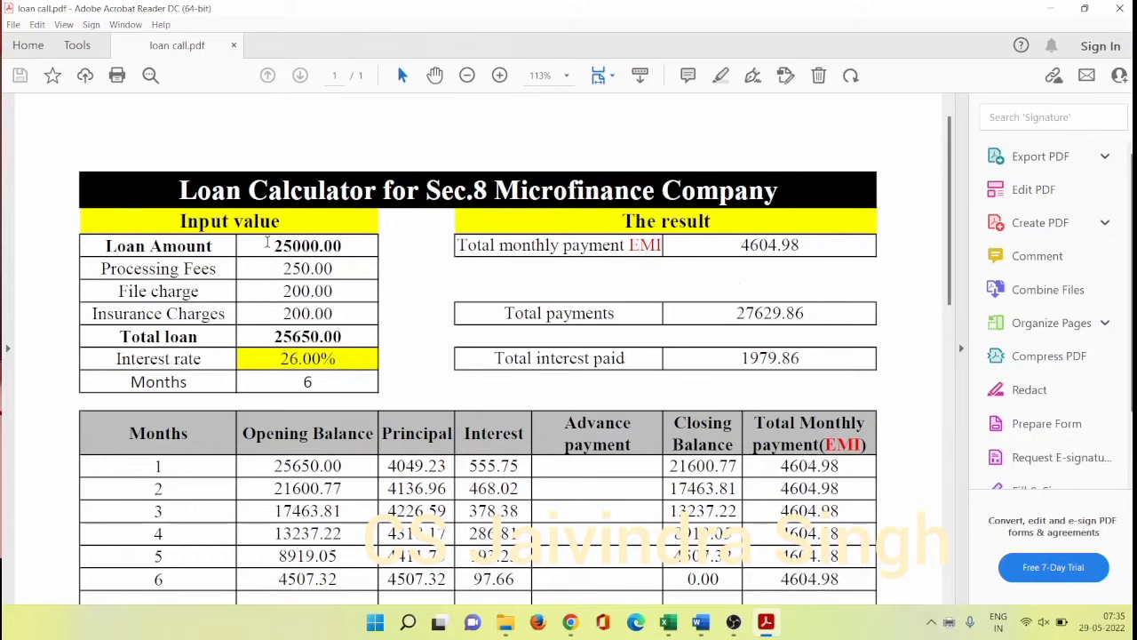
pyautogui.moveTo(266, 242); pyautogui.dragTo(361, 291)
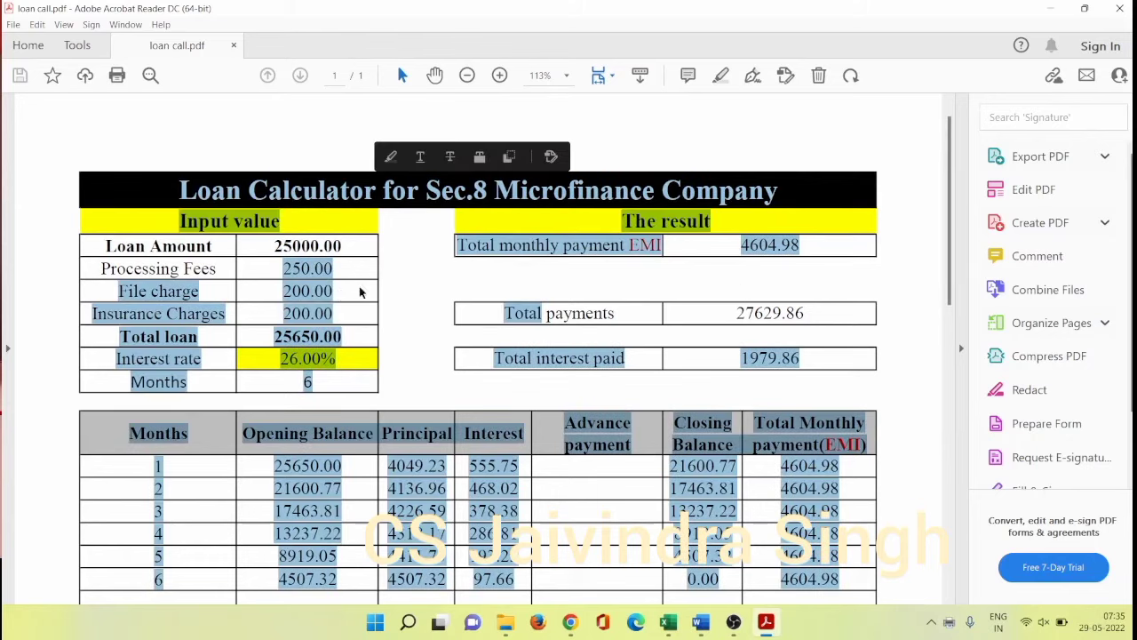
pyautogui.click(318, 299)
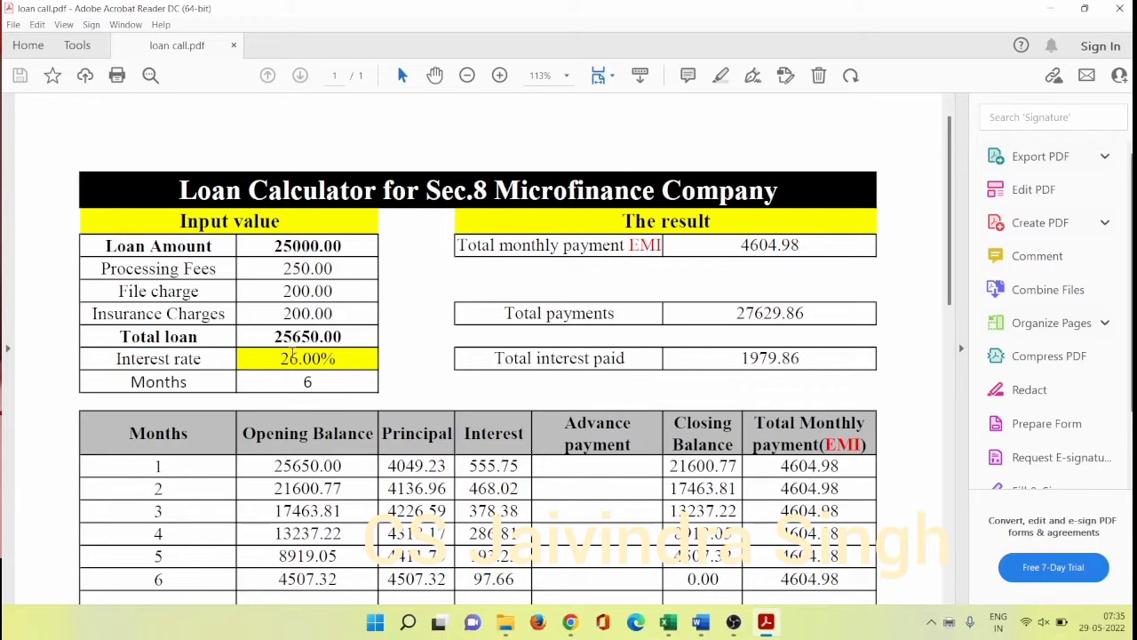
pyautogui.moveTo(312, 381); pyautogui.dragTo(129, 381)
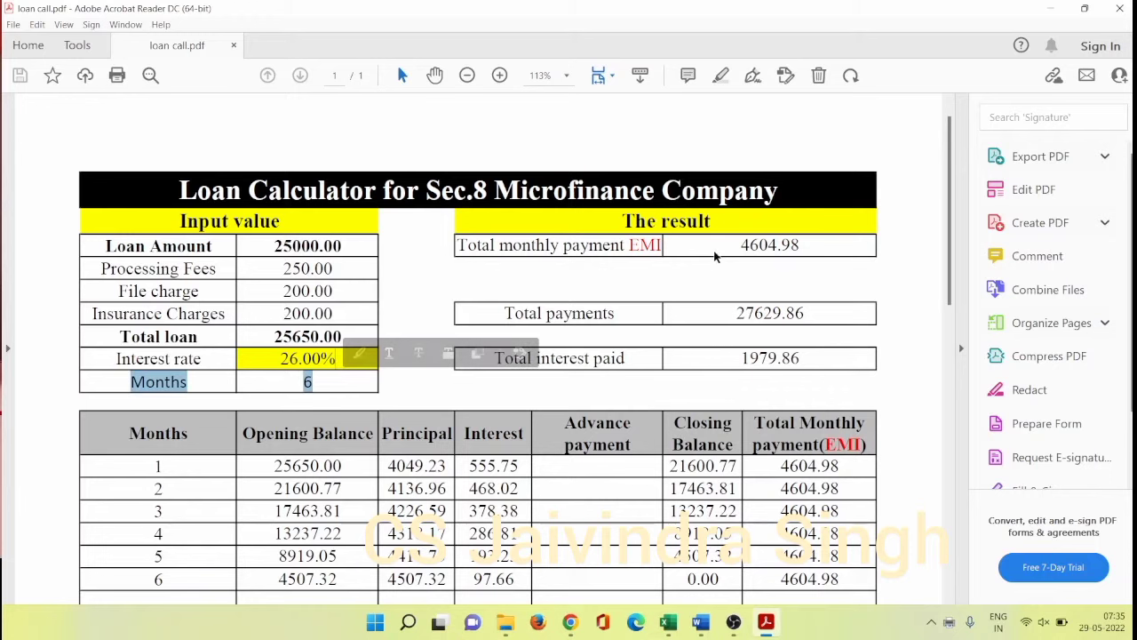
pyautogui.moveTo(739, 247); pyautogui.dragTo(801, 247)
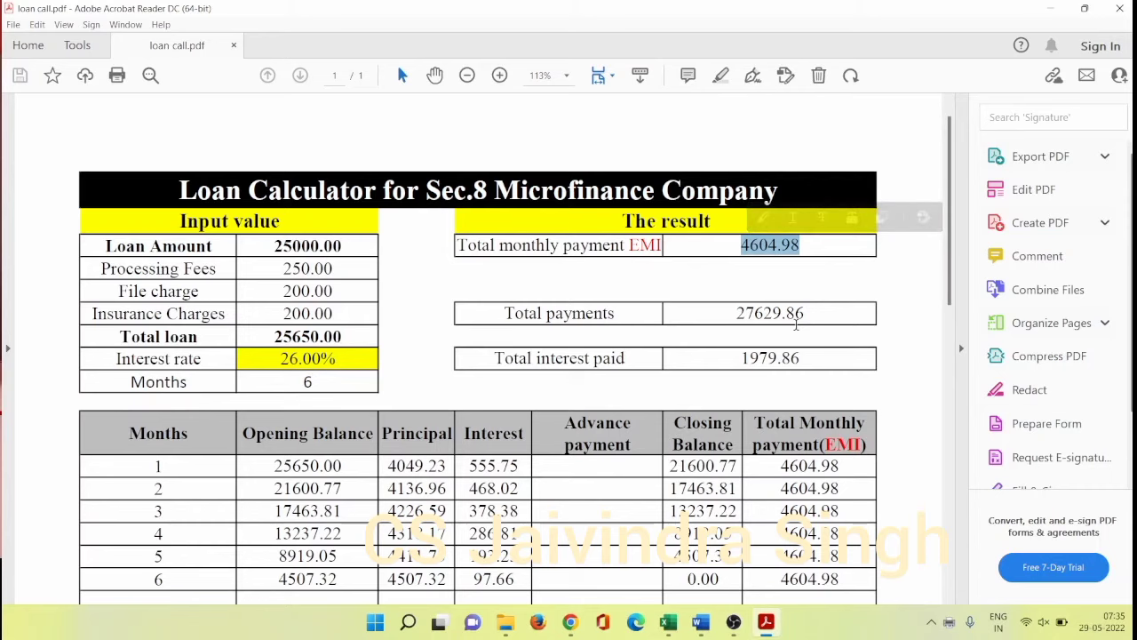
pyautogui.click(961, 348)
pyautogui.scroll(-5, 939, 349)
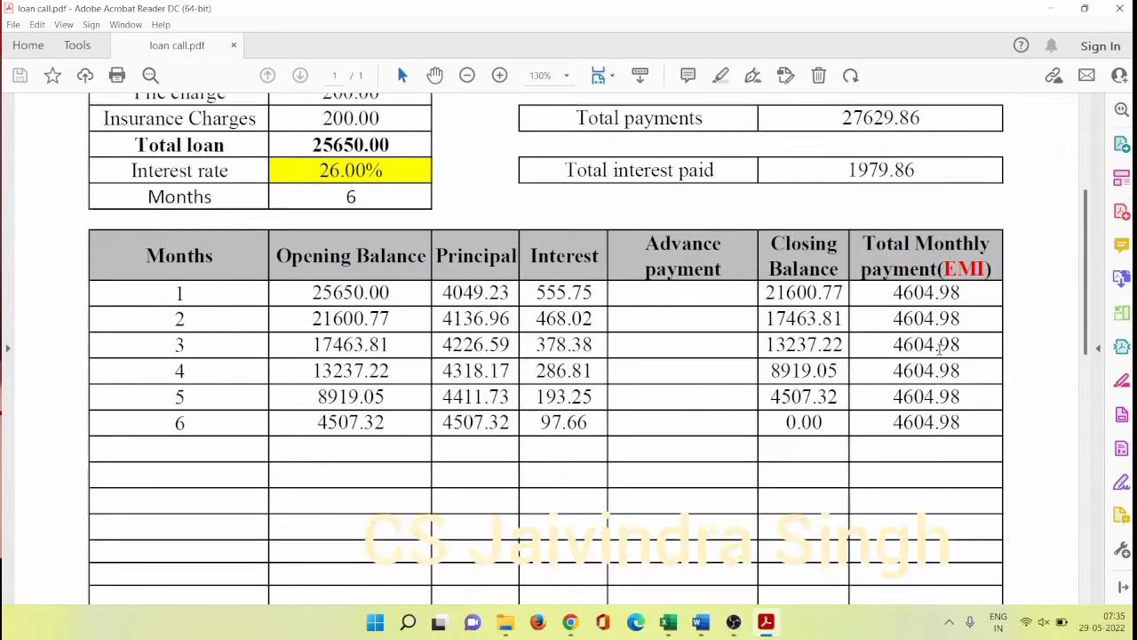
pyautogui.scroll(5, 939, 349)
# Step: Switch back to the Excel EMI calculation sheet and select the file charge amount
pyautogui.hotkey('alt', 'Tab')
pyautogui.hotkey('alt', 'Tab')
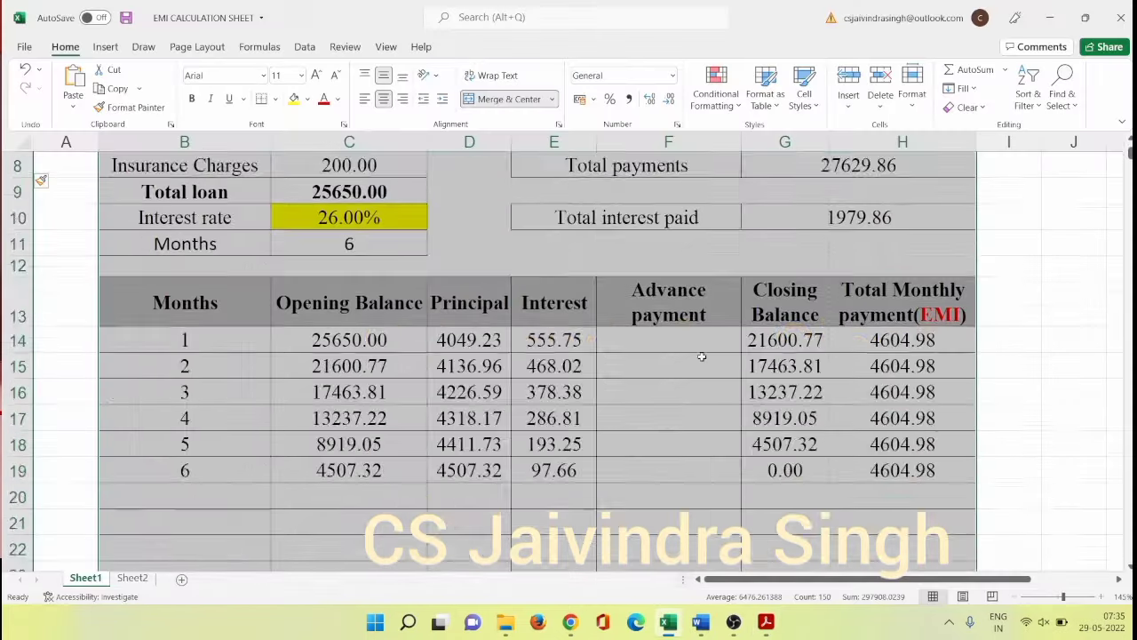
pyautogui.scroll(3, 701, 356)
pyautogui.click(406, 334)
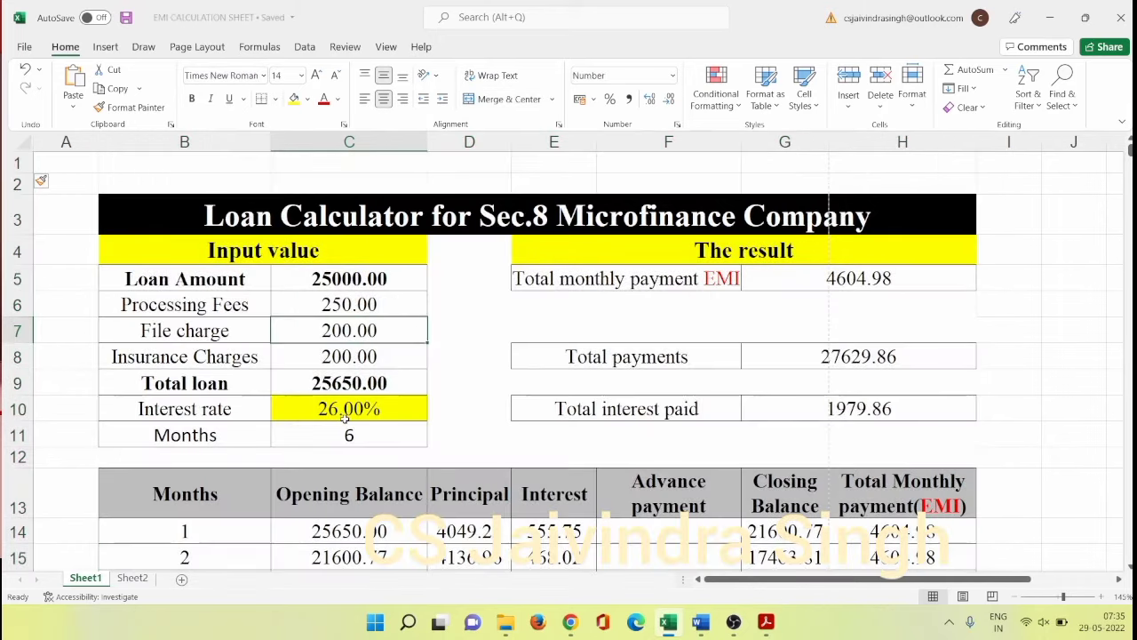
# Step: Set the loan term to 9 months and review the recalculated repayment schedule
pyautogui.scroll(-1, 355, 356)
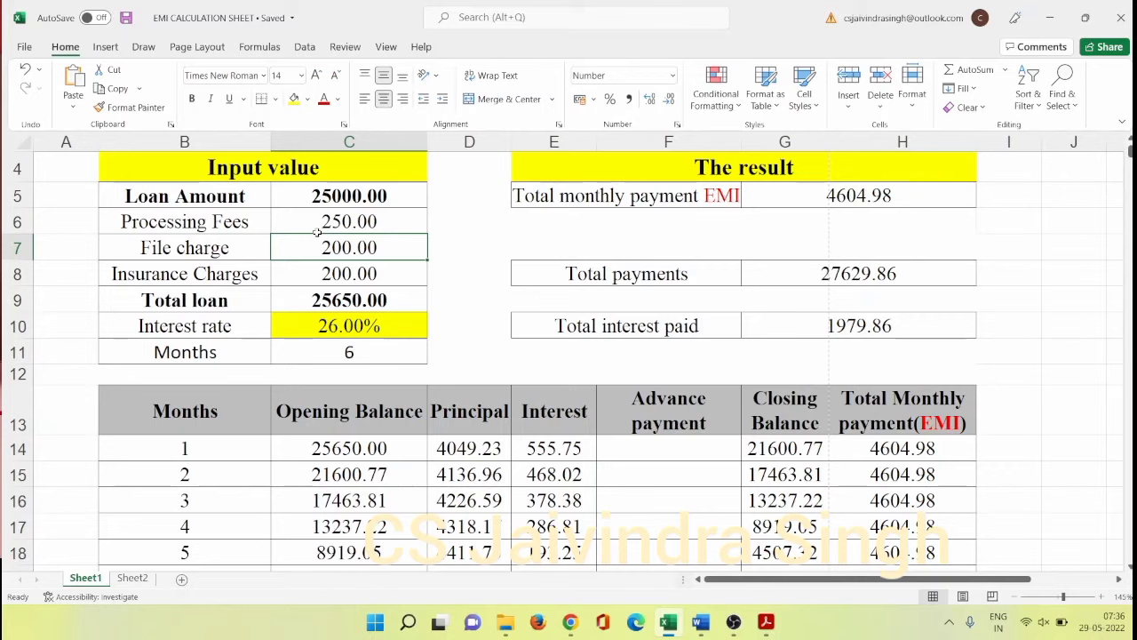
pyautogui.click(355, 358)
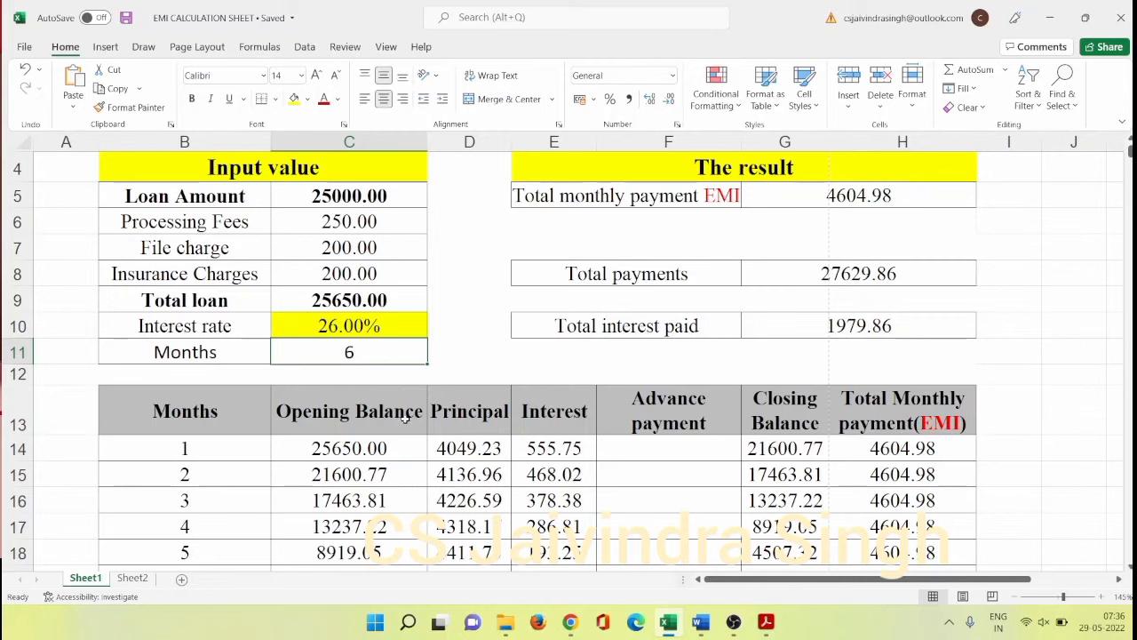
pyautogui.write('9')
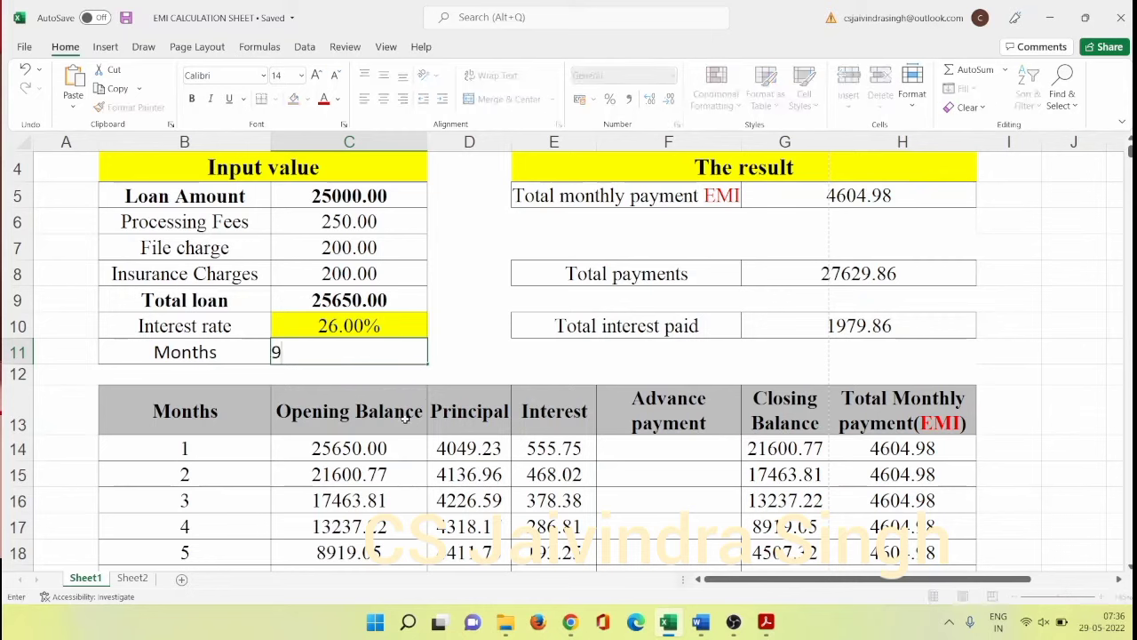
pyautogui.press('Return')
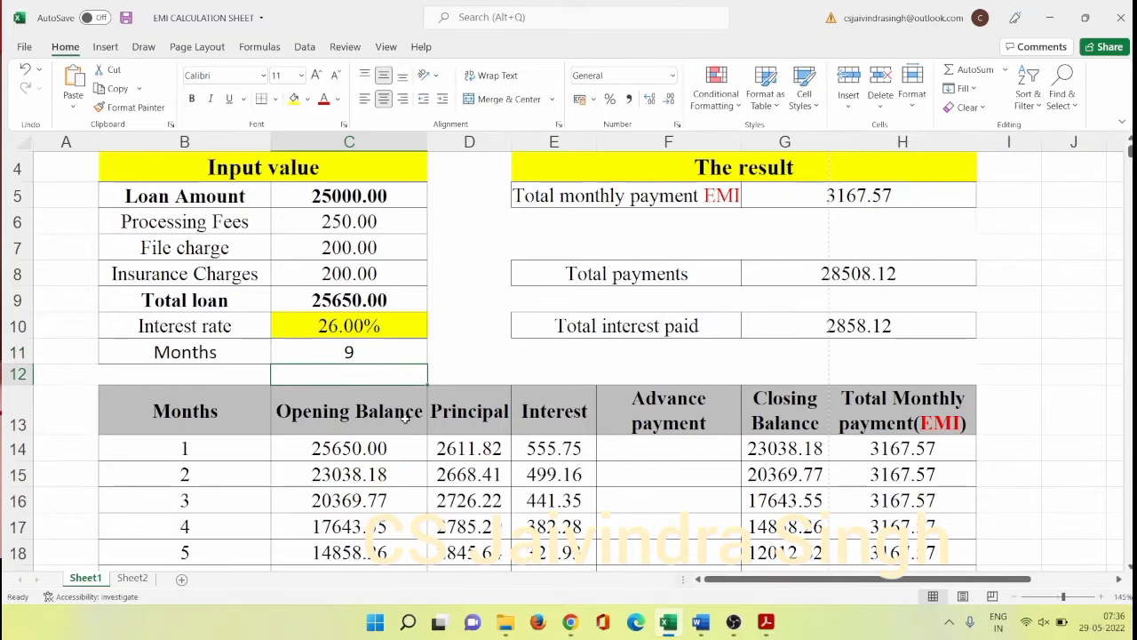
pyautogui.scroll(-3, 404, 419)
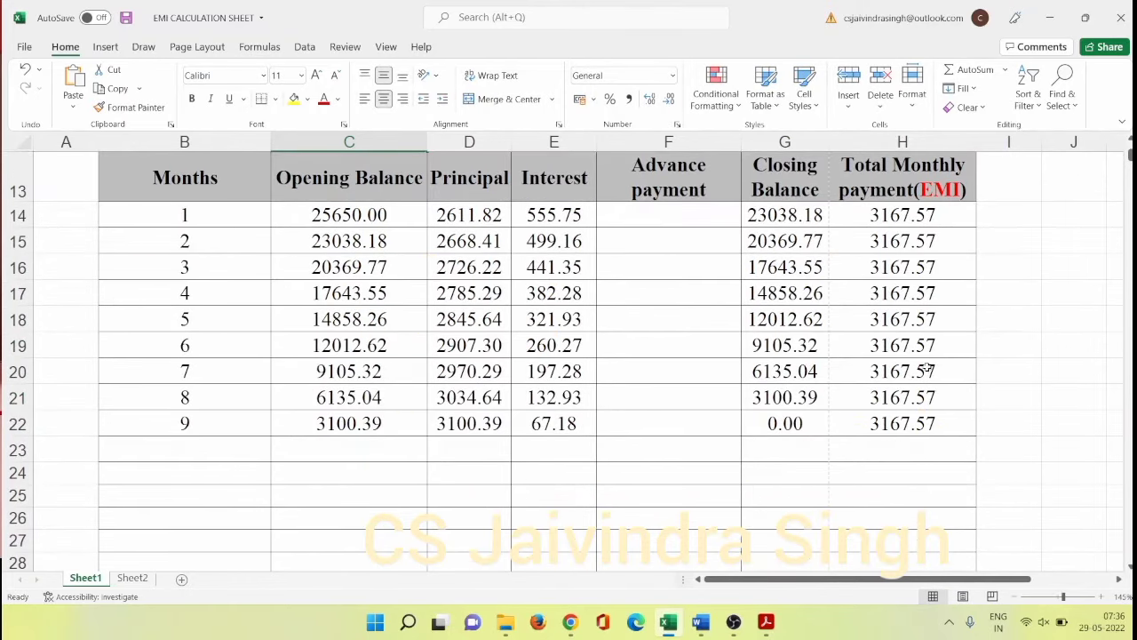
pyautogui.scroll(3, 928, 368)
pyautogui.scroll(-2, 921, 392)
pyautogui.scroll(-1, 924, 407)
pyautogui.scroll(4, 938, 454)
# Step: Change the number of months to 6 and back to 9 to compare the EMI results
pyautogui.click(394, 432)
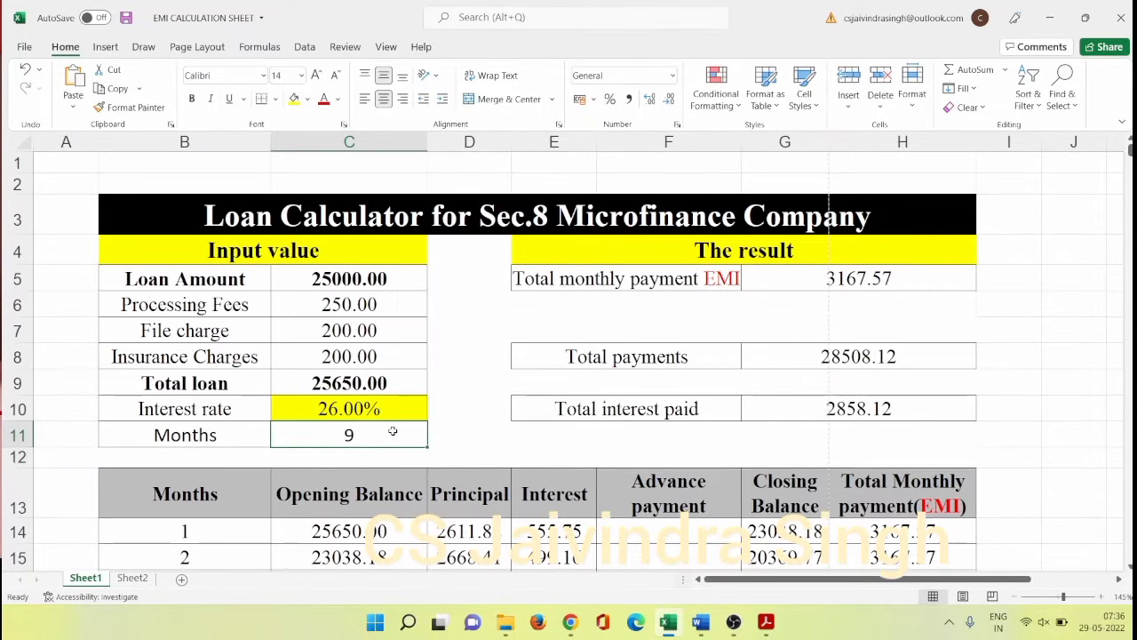
pyautogui.write('6')
pyautogui.press('Return')
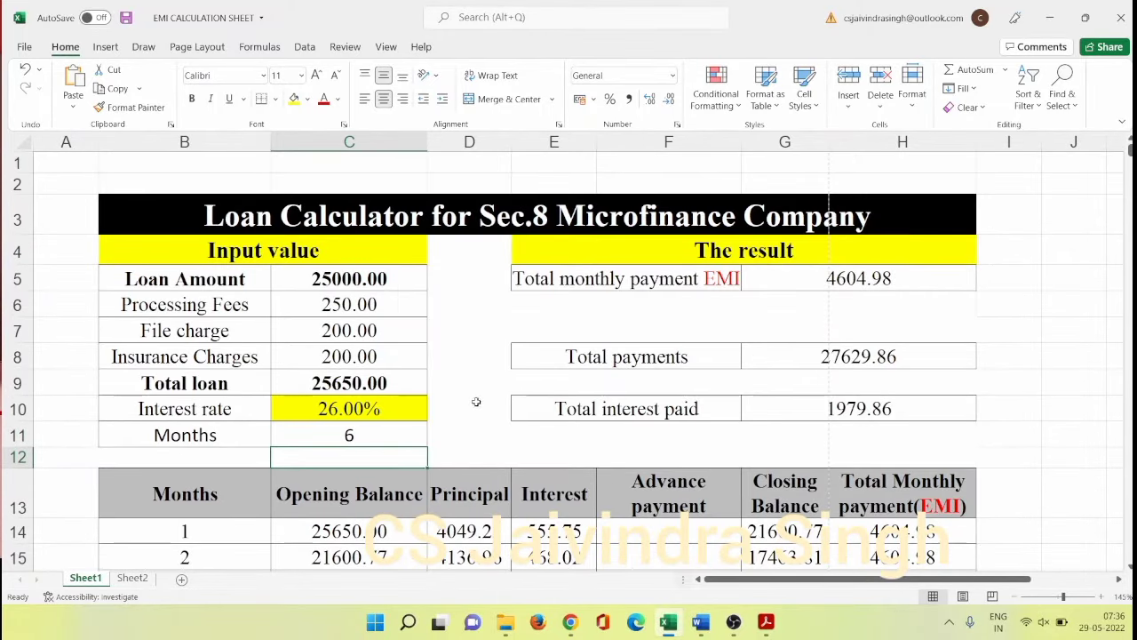
pyautogui.click(352, 425)
pyautogui.write('9.')
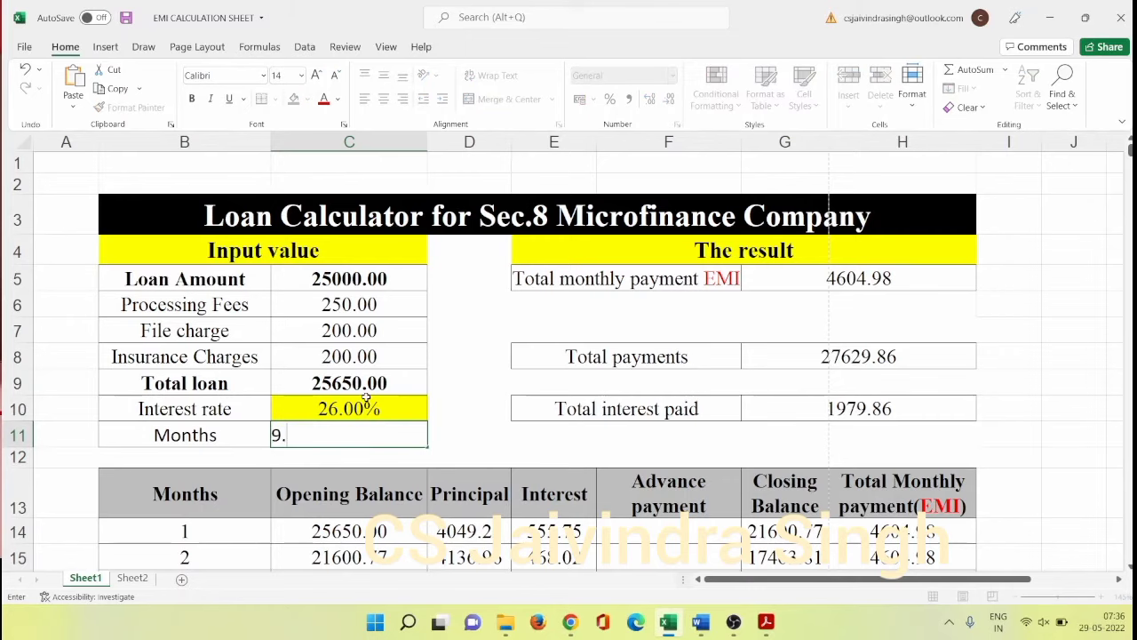
pyautogui.press('Return')
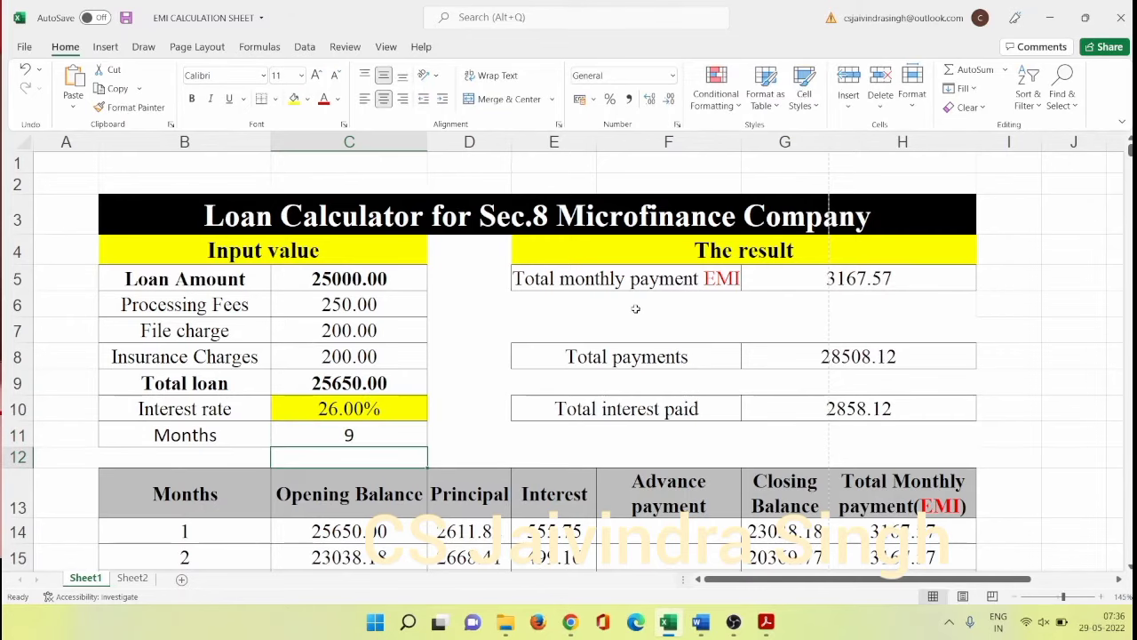
pyautogui.scroll(-2, 635, 304)
pyautogui.scroll(2, 554, 329)
# Step: Set the loan term to 12 months and check the repayment schedule and the total payments
pyautogui.click(385, 438)
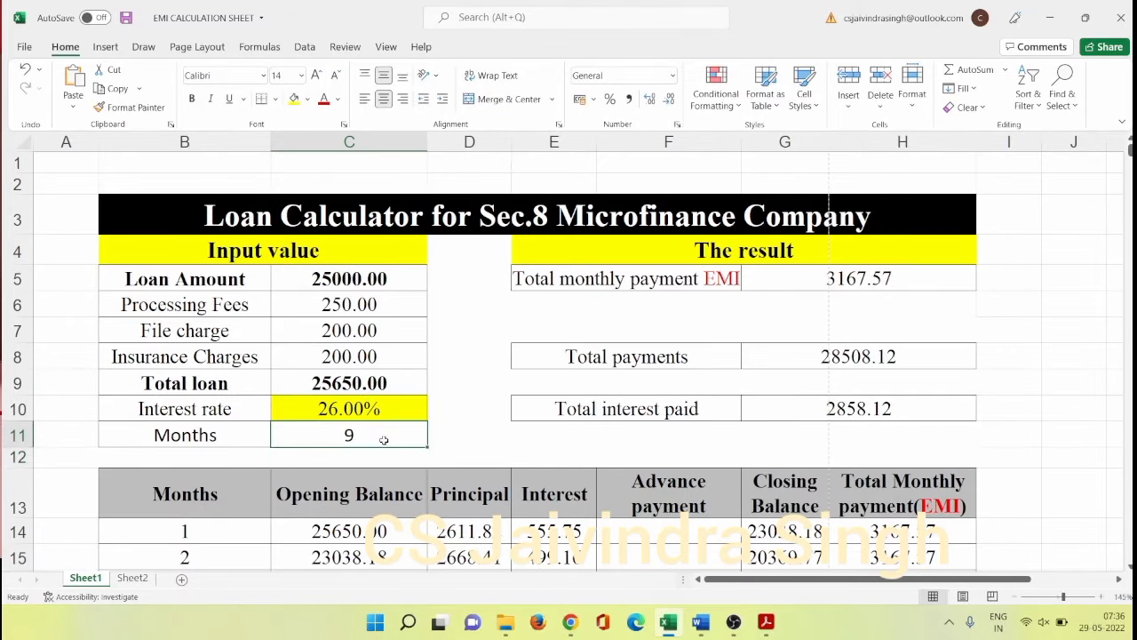
pyautogui.write('12')
pyautogui.press('Return')
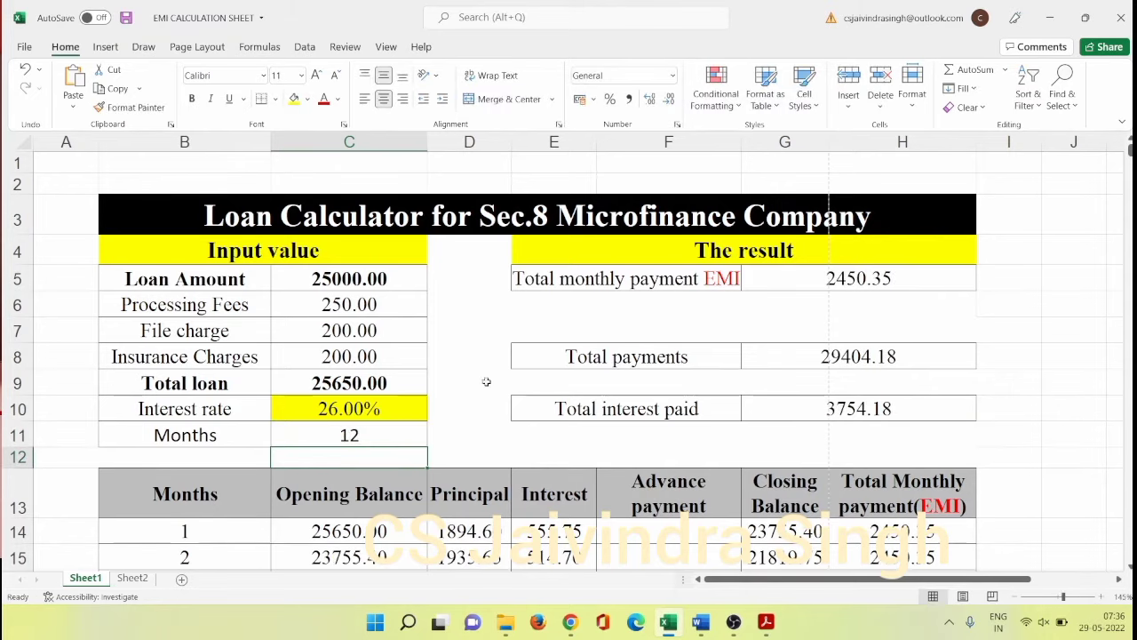
pyautogui.scroll(-2, 530, 428)
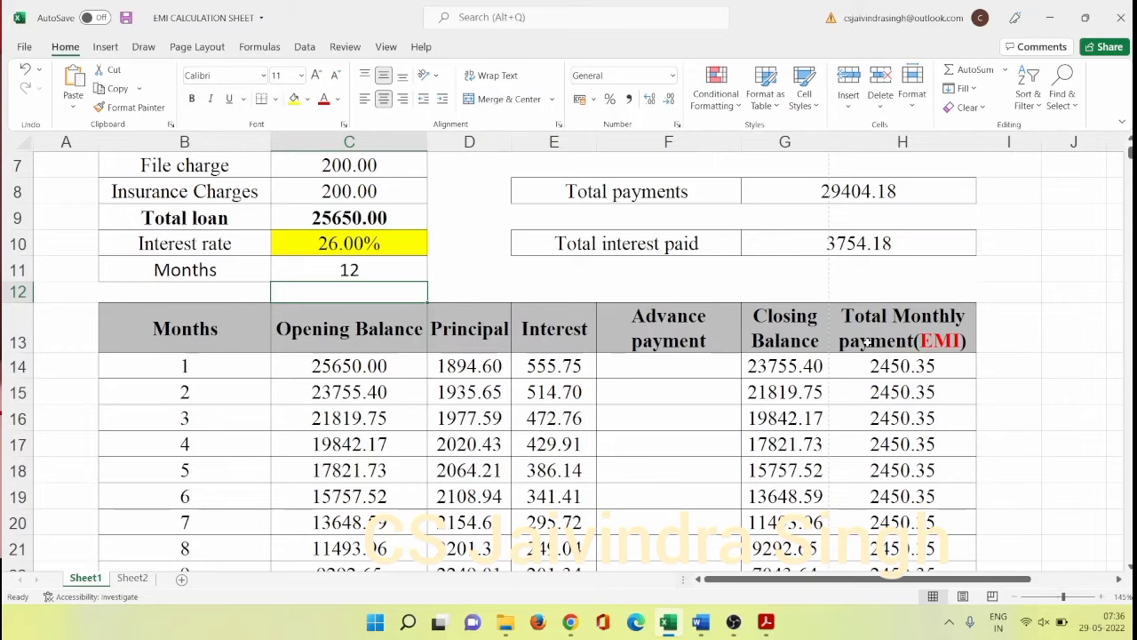
pyautogui.scroll(1, 870, 348)
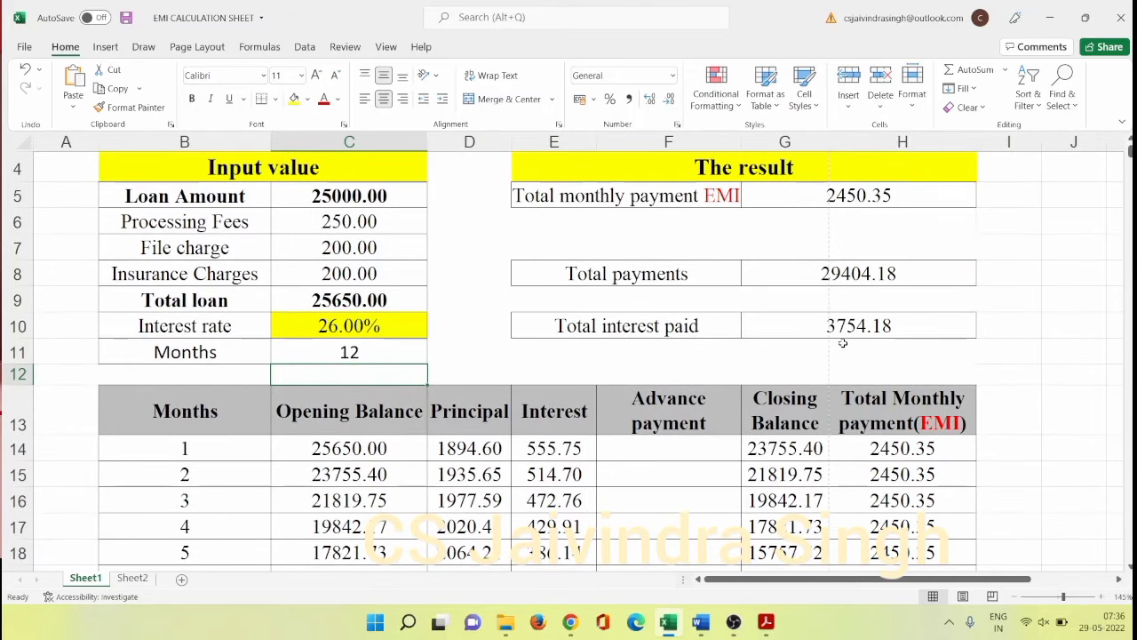
pyautogui.click(830, 276)
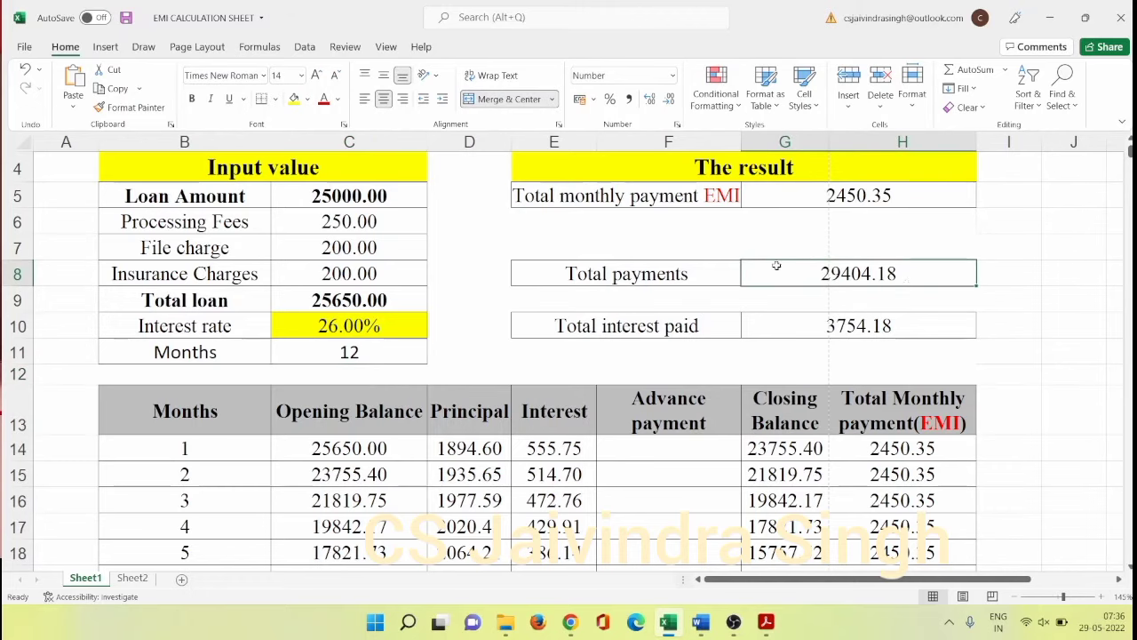
pyautogui.scroll(-4, 515, 355)
pyautogui.scroll(5, 514, 358)
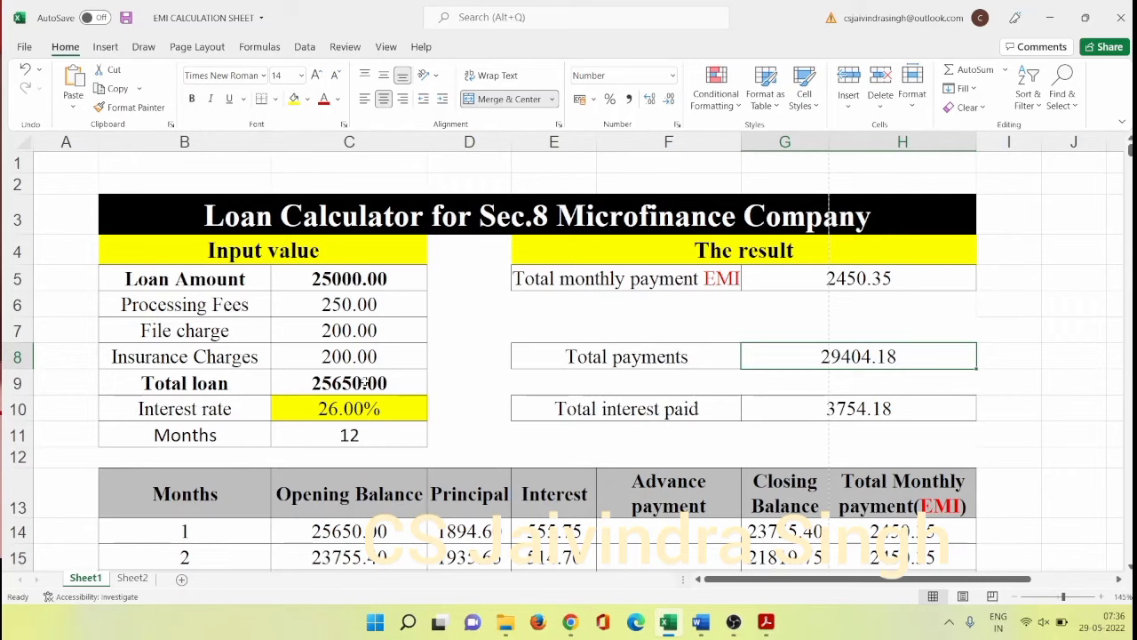
# Step: Set the loan term to 18 months and review the full repayment schedule and results
pyautogui.click(363, 438)
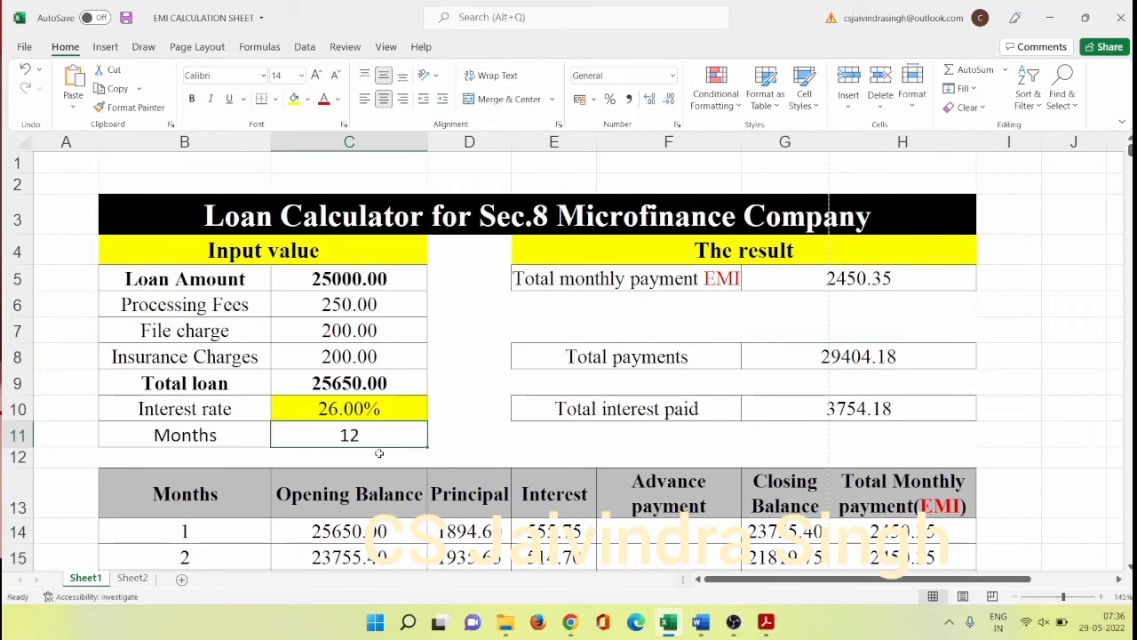
pyautogui.write('18')
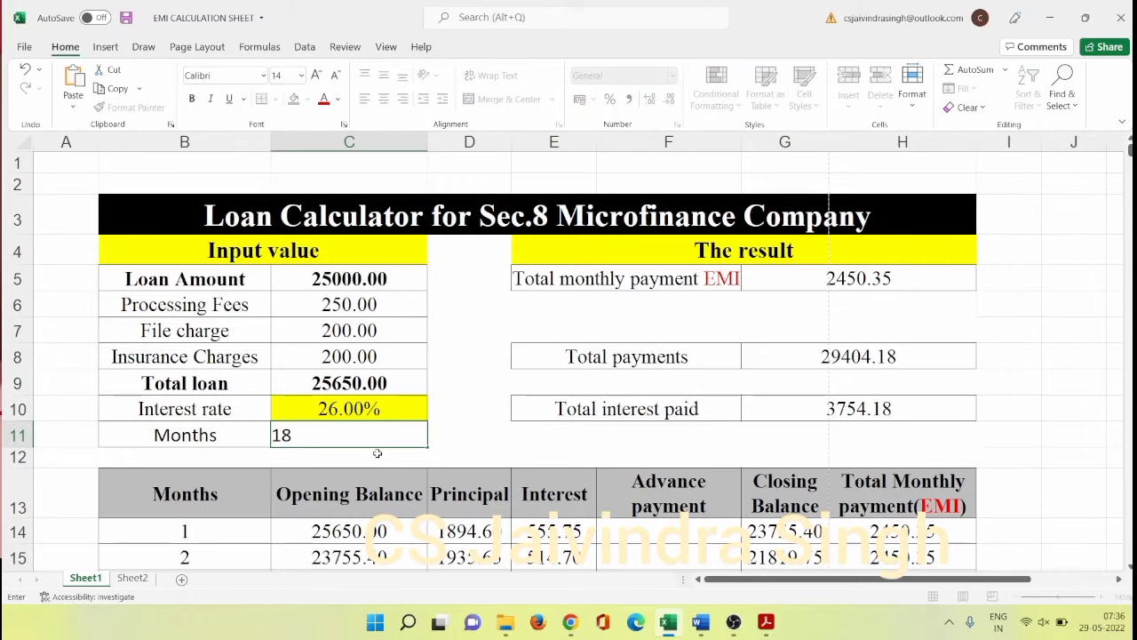
pyautogui.press('Return')
pyautogui.scroll(-7, 607, 474)
pyautogui.scroll(4, 800, 430)
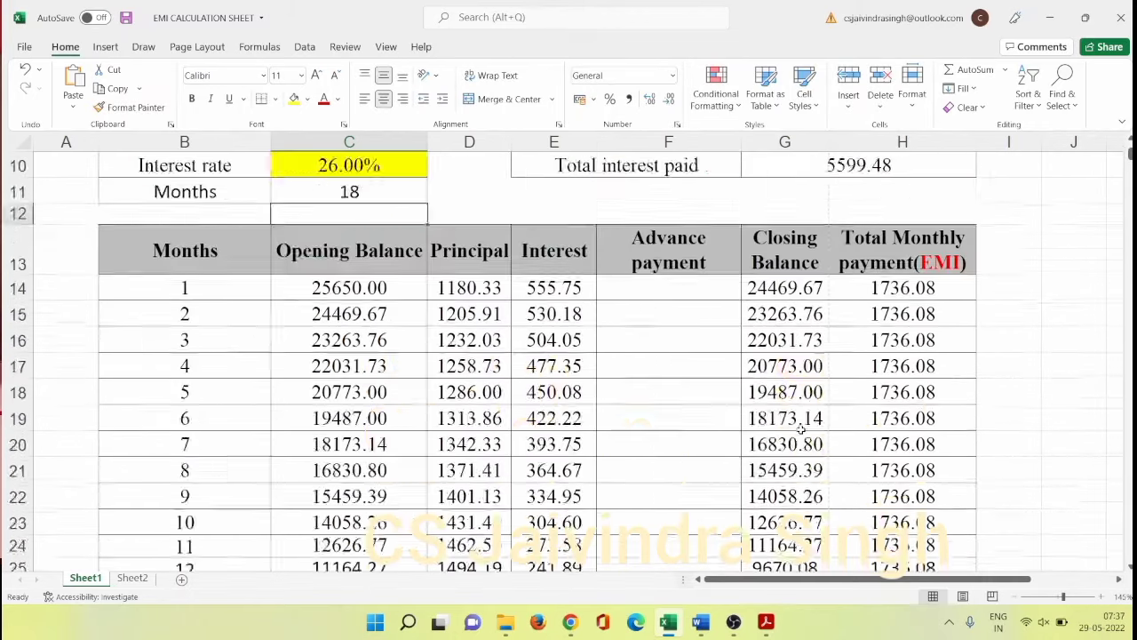
pyautogui.scroll(3, 800, 430)
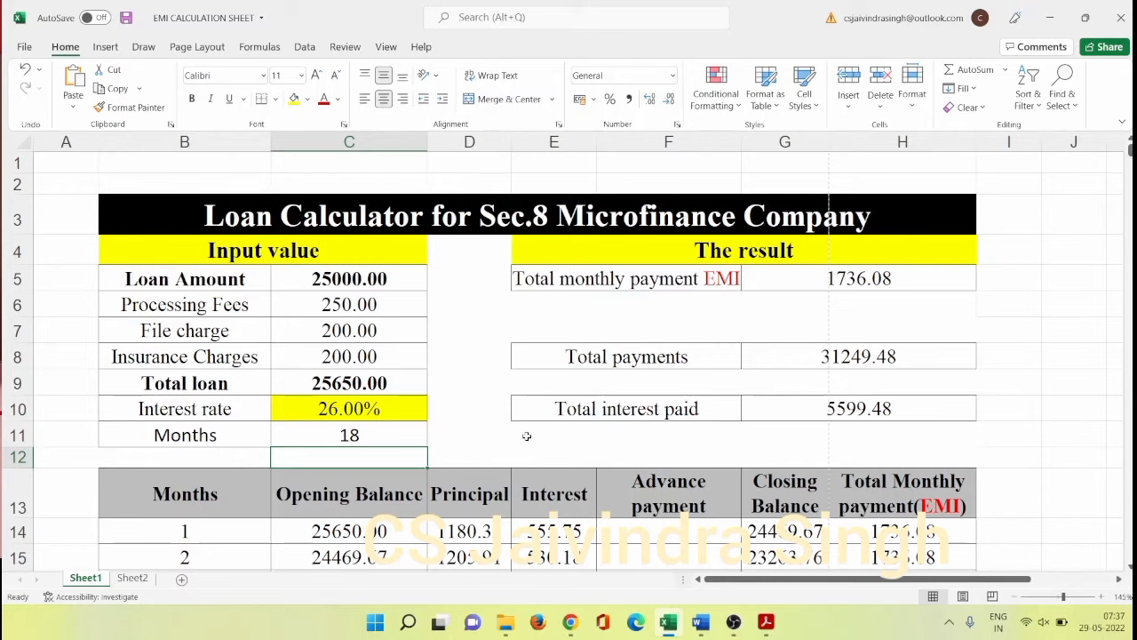
# Step: Switch to the Basic Rules for mfi document in Word and skim through its loan rules
pyautogui.hotkey('alt', 'Tab')
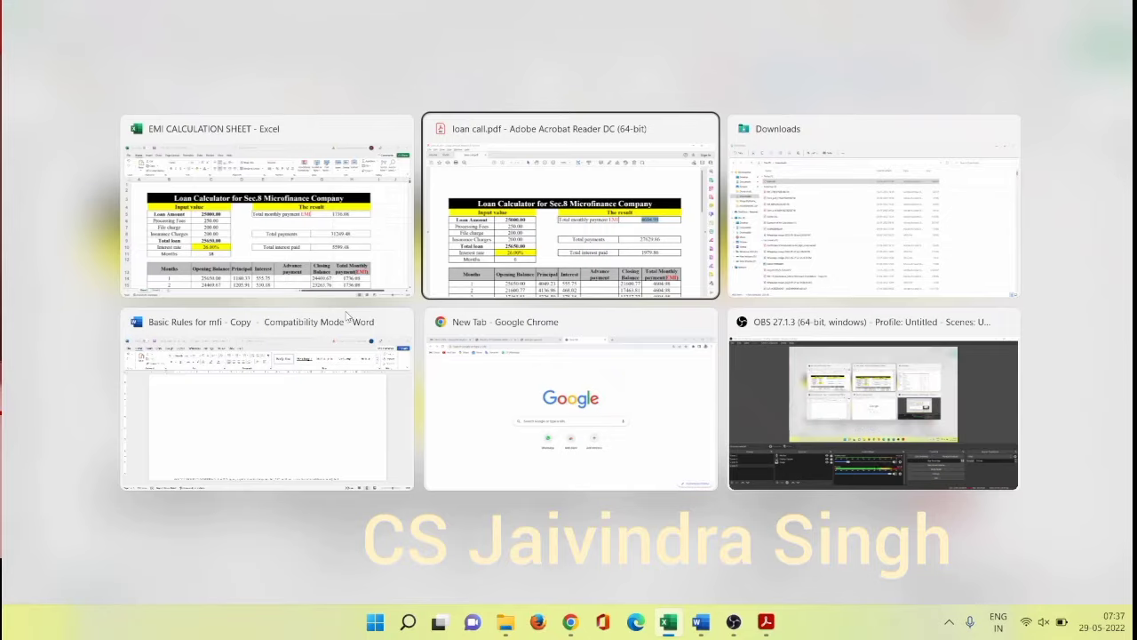
pyautogui.hotkey('alt', 'Tab')
pyautogui.hotkey('alt', 'Tab')
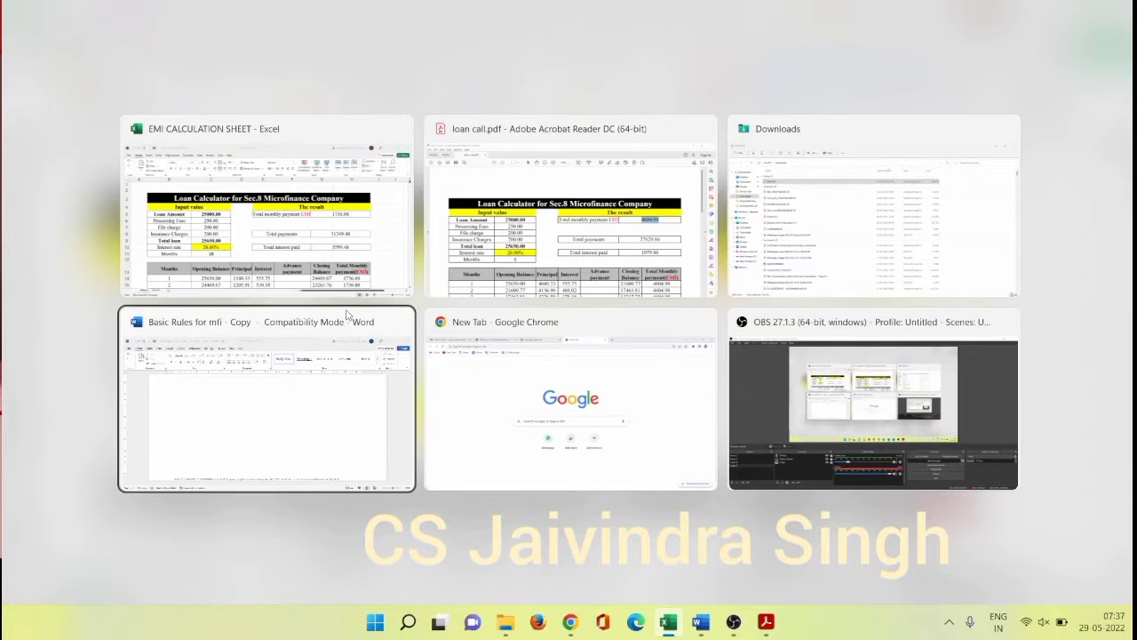
pyautogui.scroll(20, 940, 305)
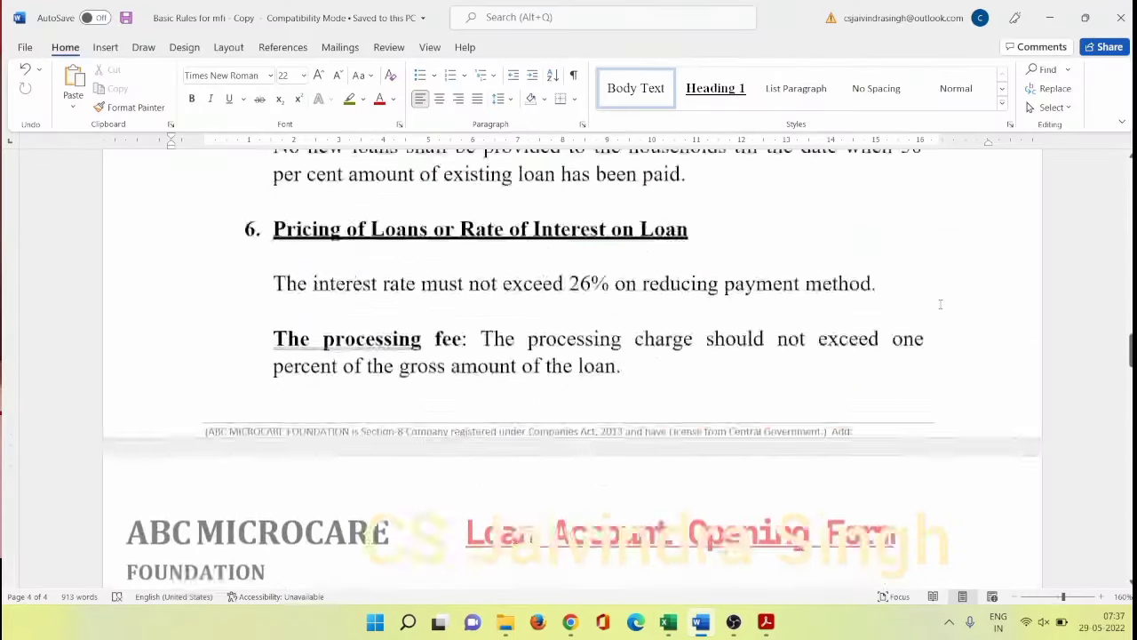
pyautogui.scroll(-20, 940, 304)
pyautogui.scroll(2, 941, 308)
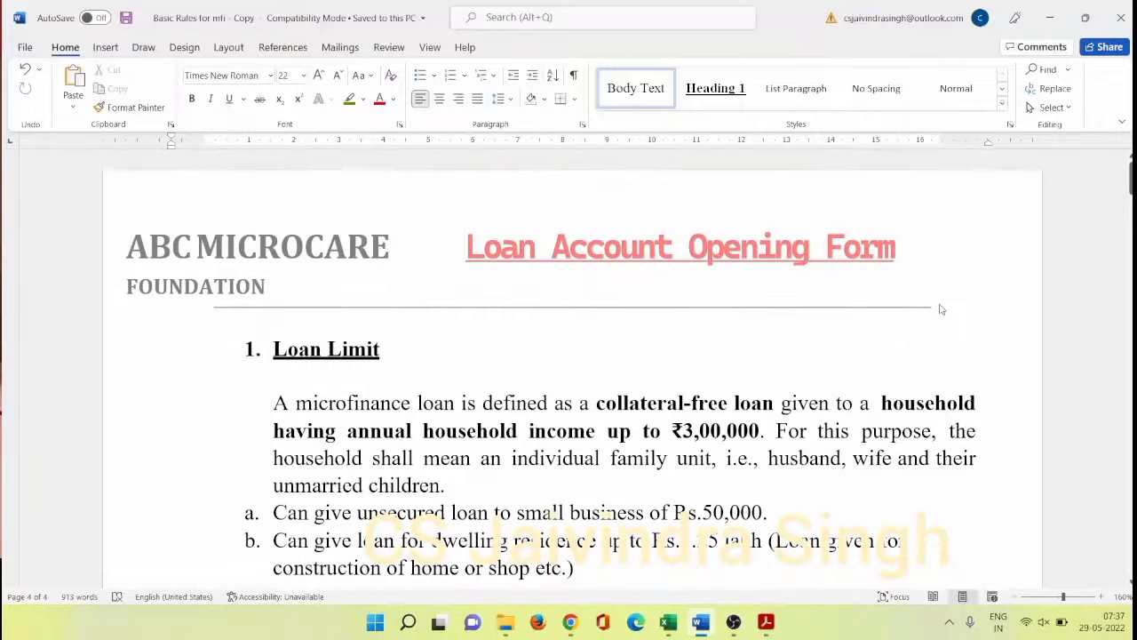
# Step: Switch back to the Excel EMI calculation sheet, look over the schedule and set the loan amount to 40000
pyautogui.hotkey('alt', 'Tab')
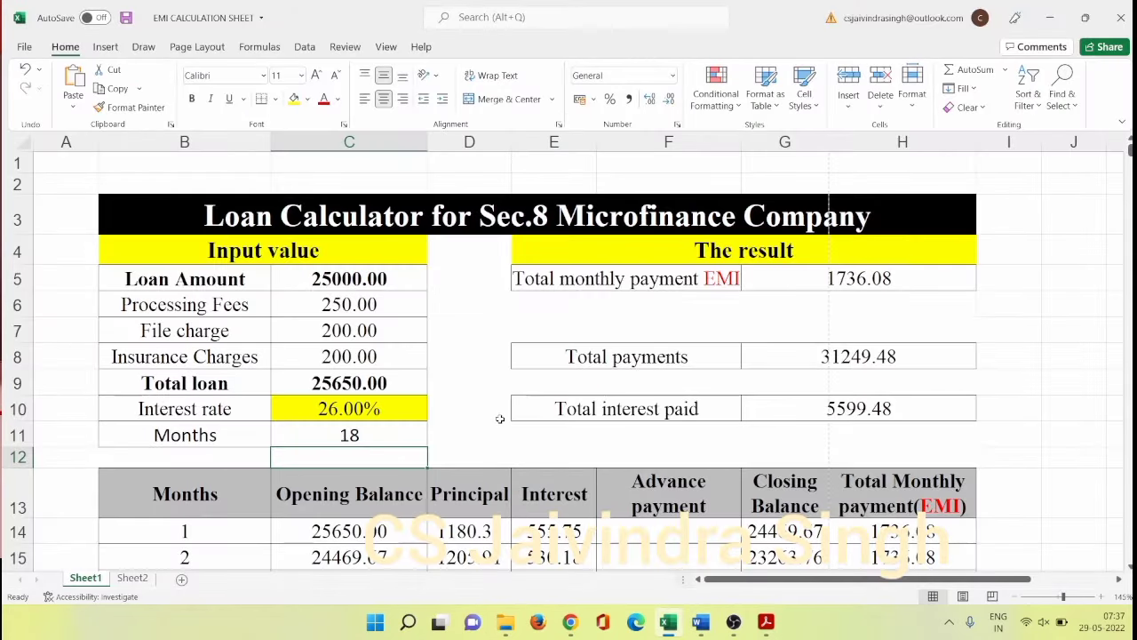
pyautogui.scroll(-5, 500, 418)
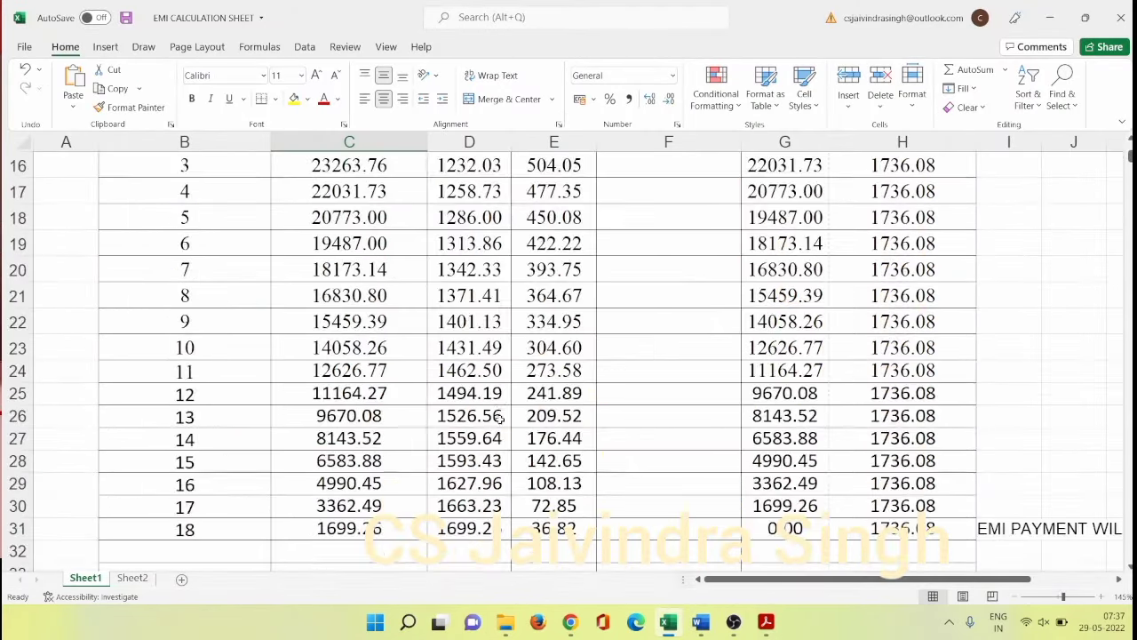
pyautogui.scroll(5, 500, 418)
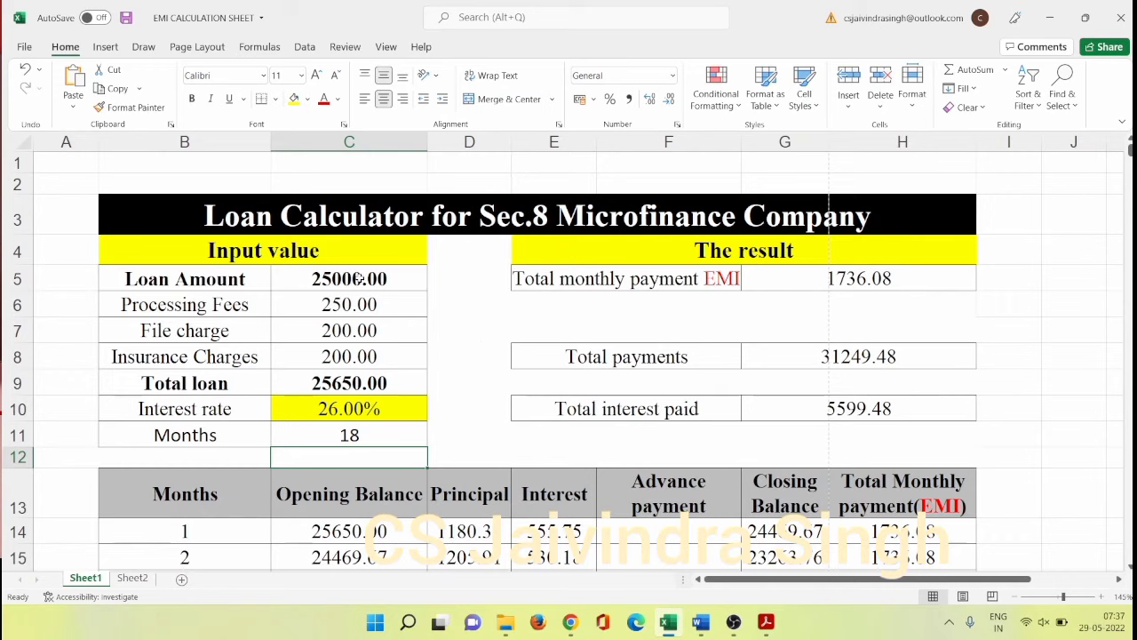
pyautogui.click(360, 281)
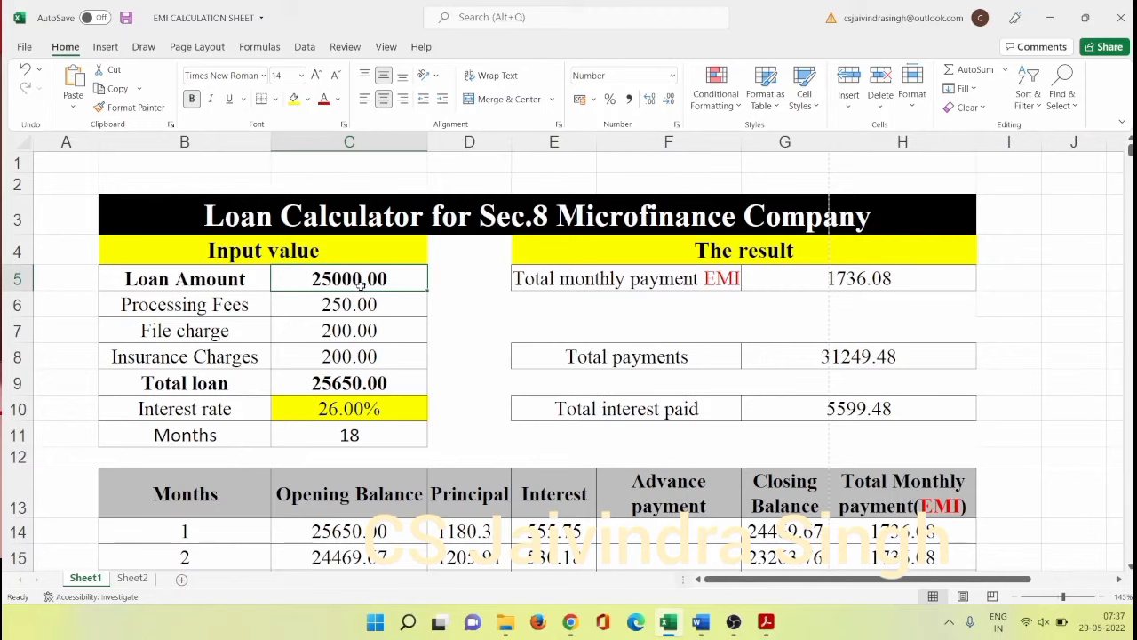
pyautogui.write('40000')
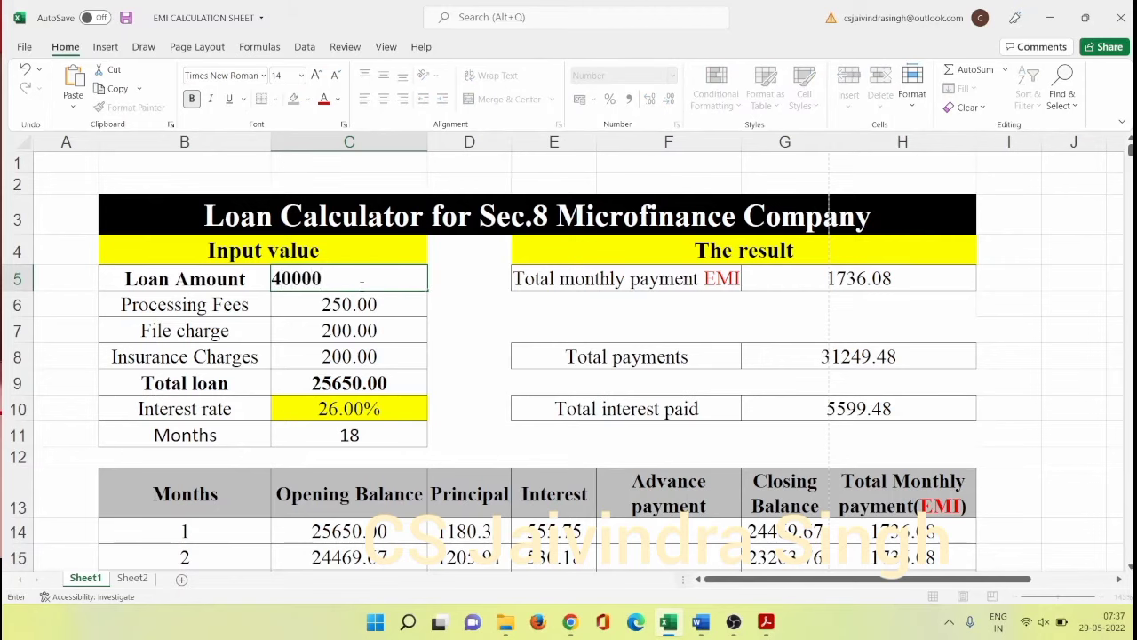
pyautogui.press('Return')
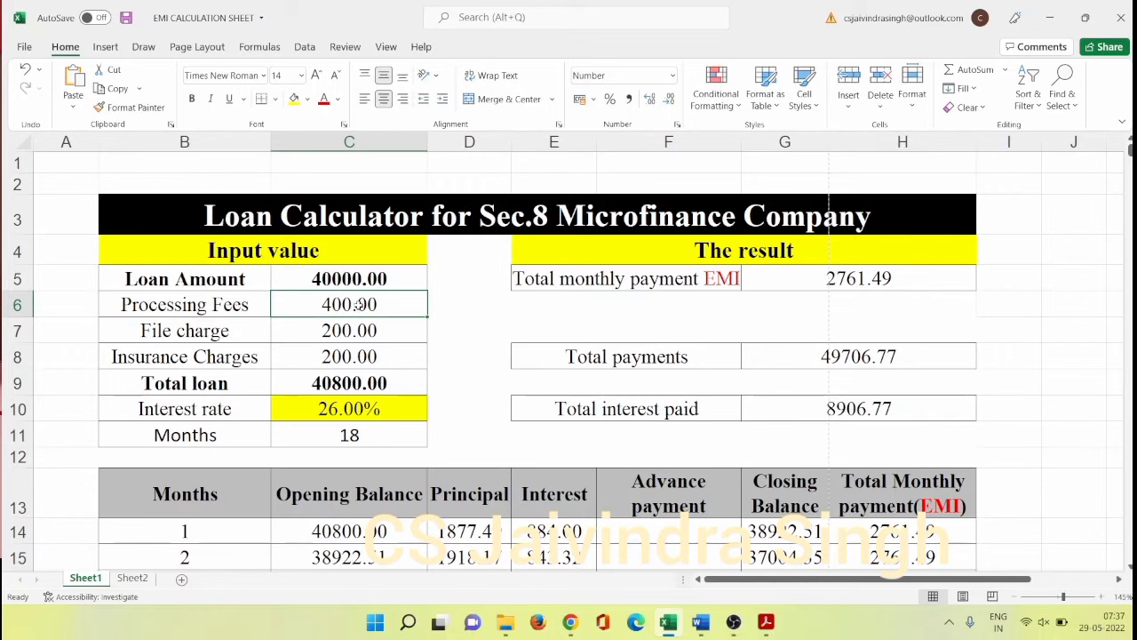
# Step: Check the processing fees cell and set both the file charge and the insurance charges to 400
pyautogui.doubleClick(398, 305)
pyautogui.press('Return')
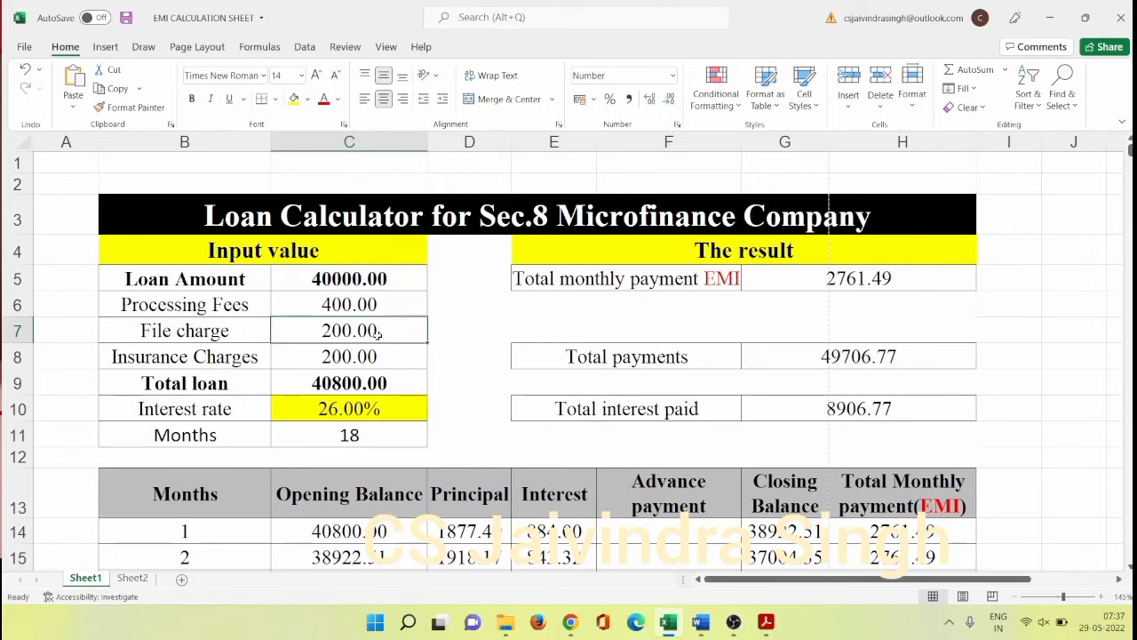
pyautogui.write('400')
pyautogui.press('Return')
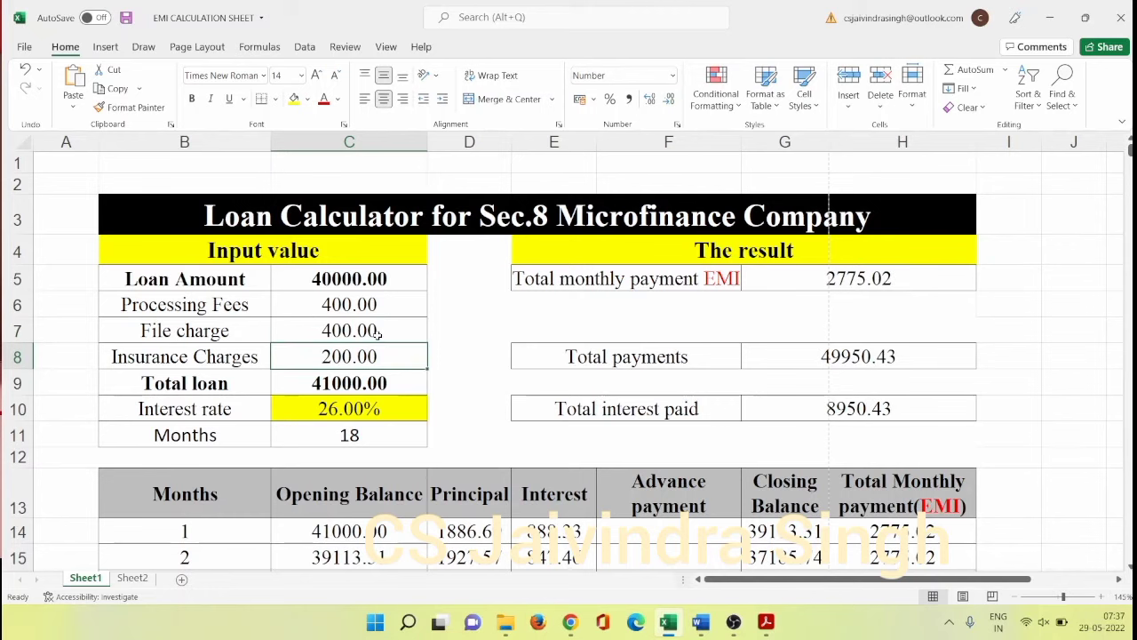
pyautogui.write('400')
pyautogui.press('Return')
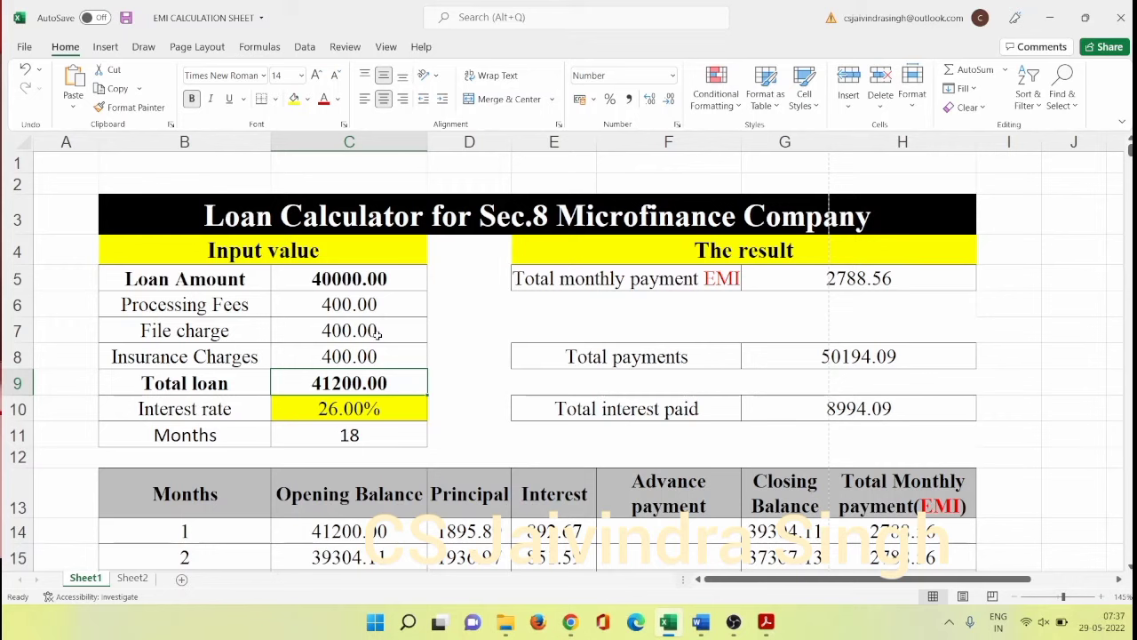
# Step: Select the number of months and review the repayment schedule for the 40000 loan
pyautogui.press('Return')
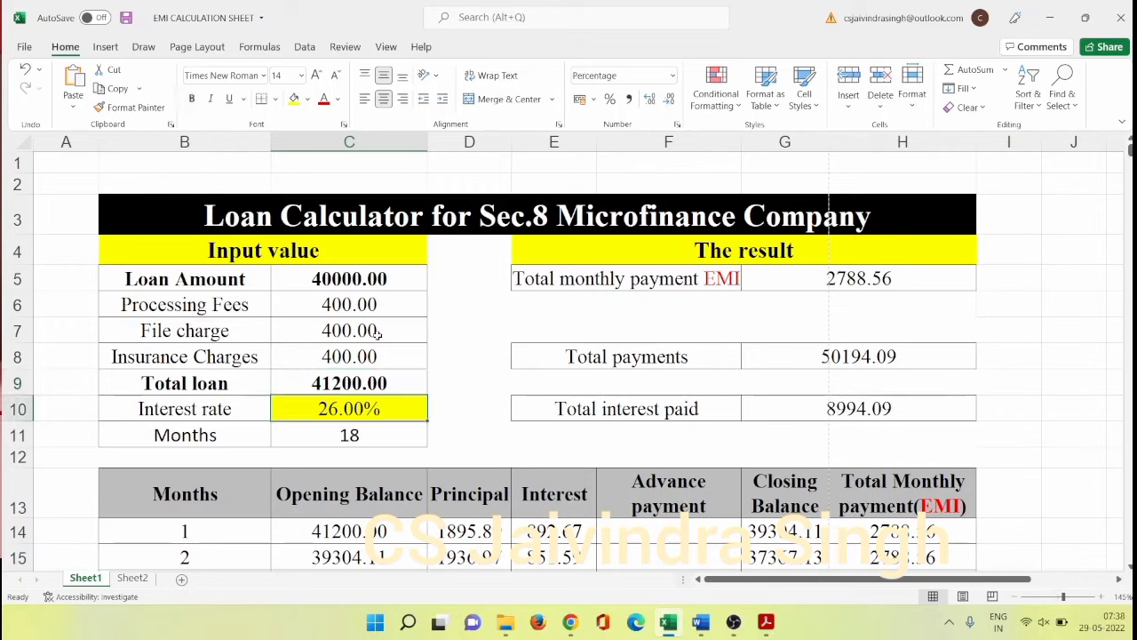
pyautogui.press('Return')
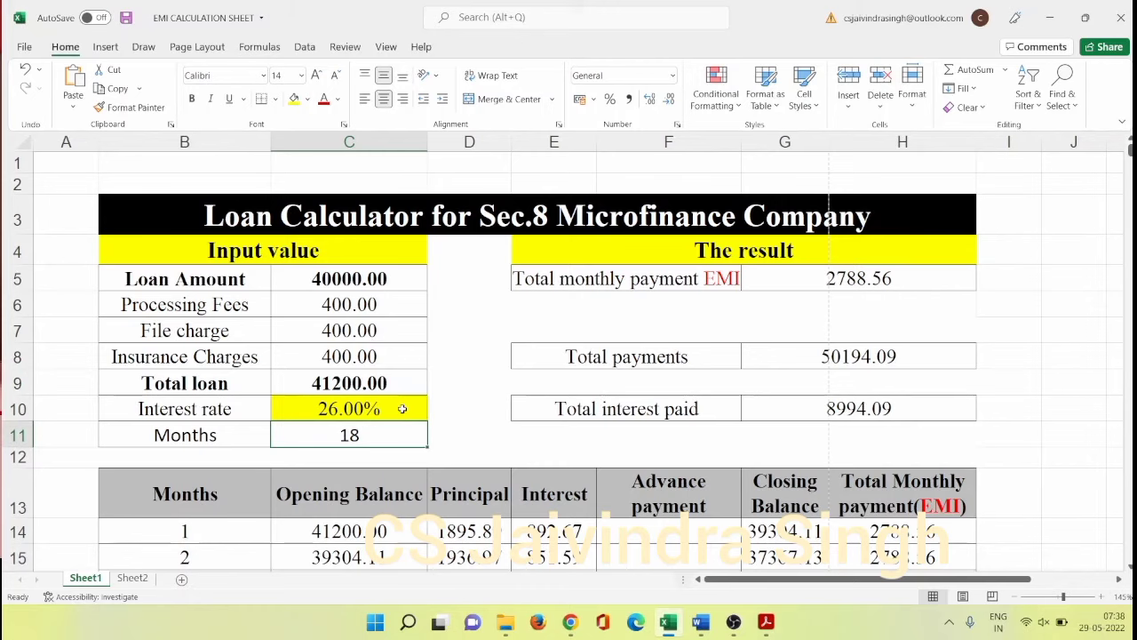
pyautogui.scroll(-2, 213, 262)
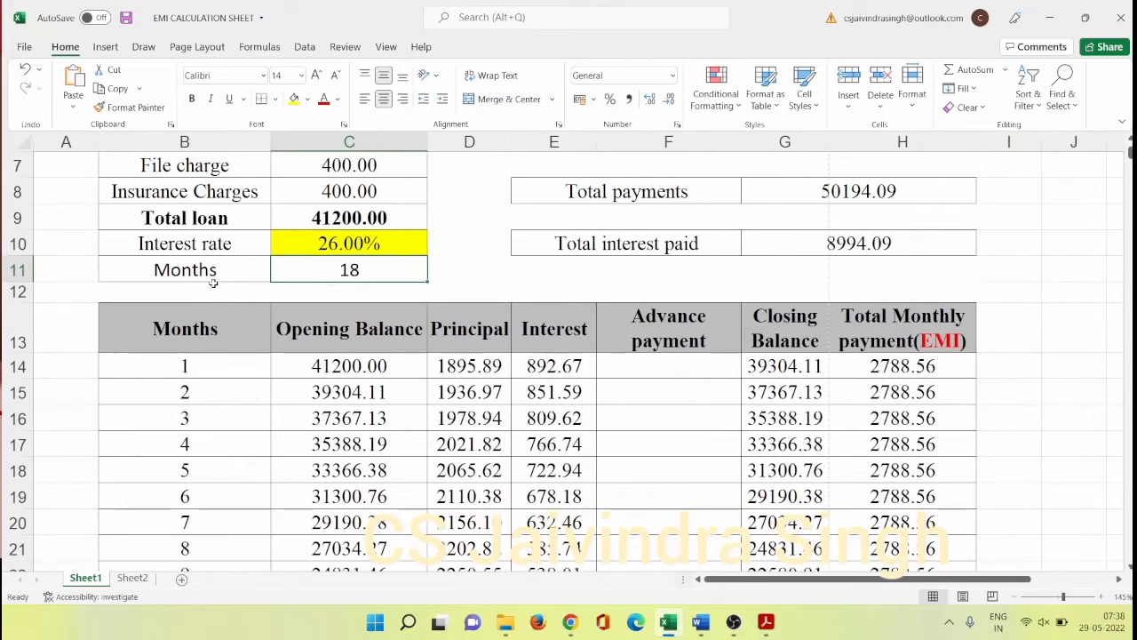
# Step: Set the number of months in the loan calculator to 24
pyautogui.scroll(2, 452, 413)
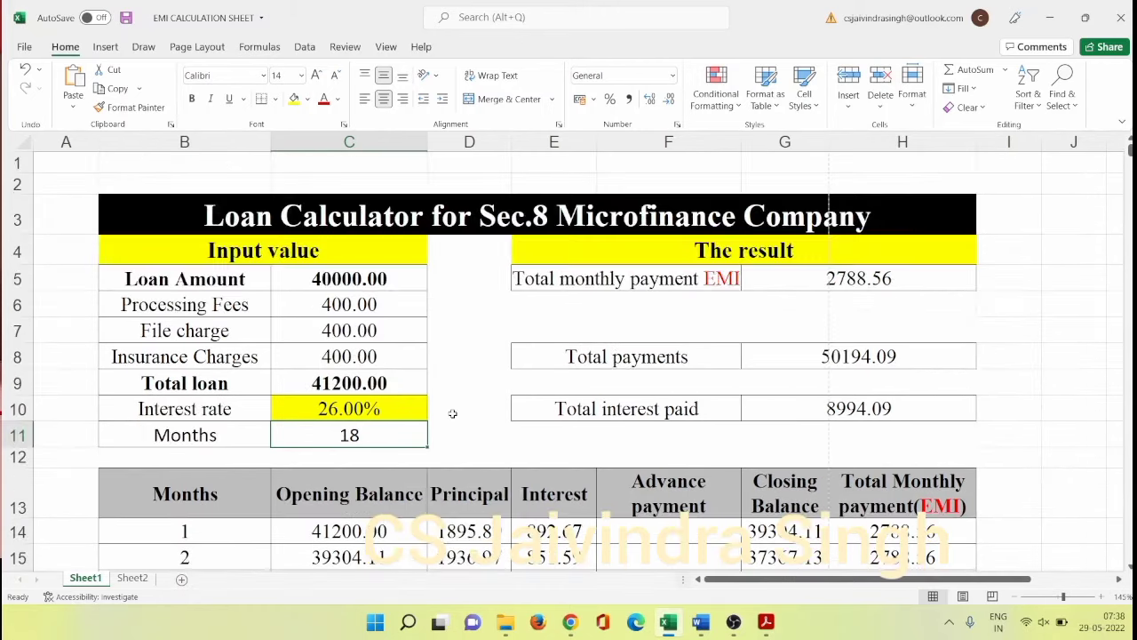
pyautogui.write('244')
pyautogui.press('Return')
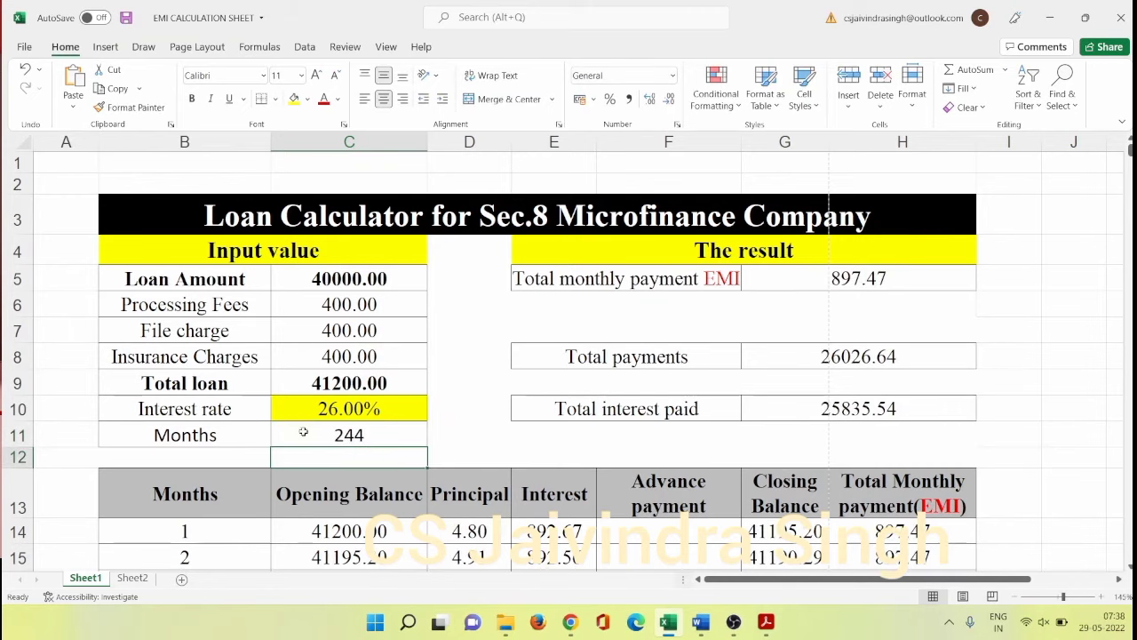
pyautogui.click(303, 433)
pyautogui.write('24')
pyautogui.press('Return')
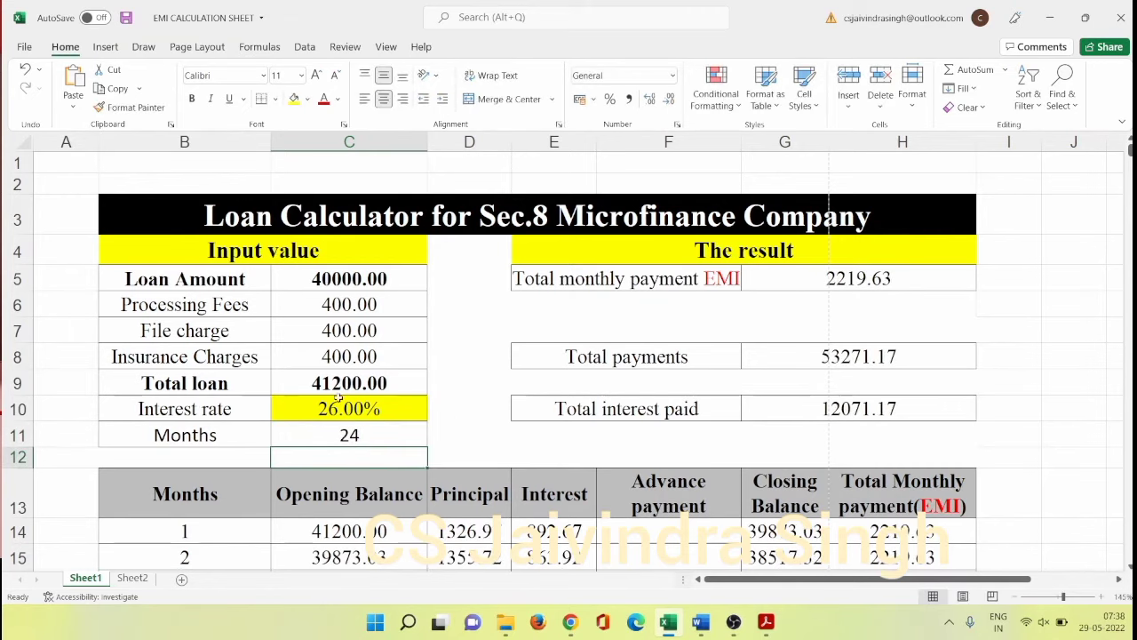
# Step: Review the loan input values, the 24-month repayment schedule and the total interest paid
pyautogui.moveTo(340, 272); pyautogui.dragTo(347, 432)
pyautogui.scroll(-8, 496, 401)
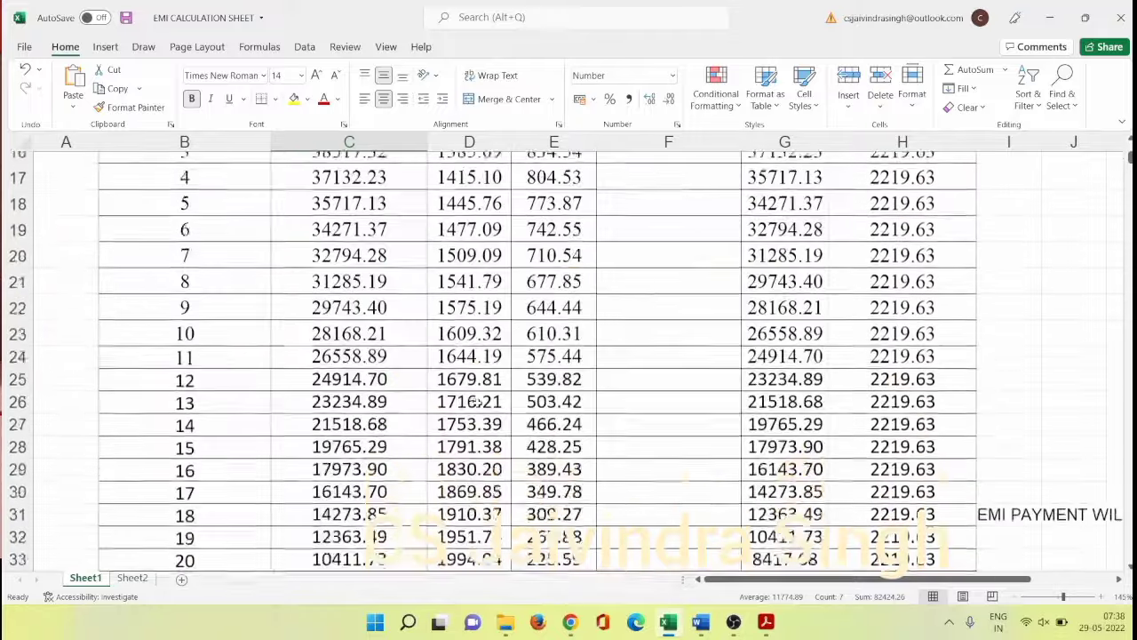
pyautogui.scroll(7, 986, 458)
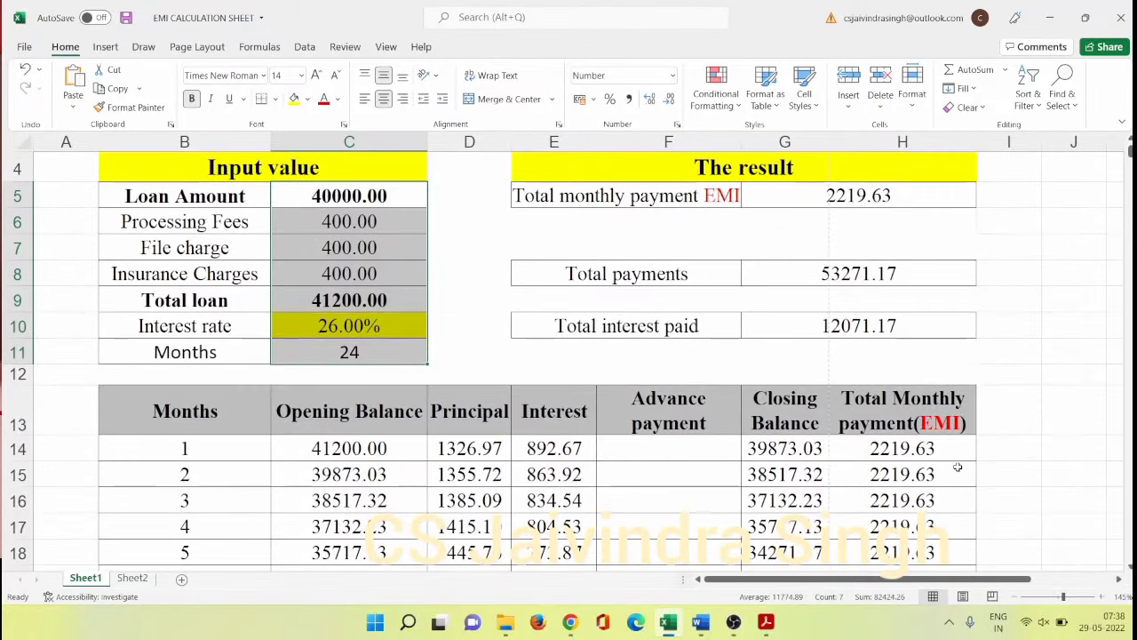
pyautogui.scroll(1, 958, 468)
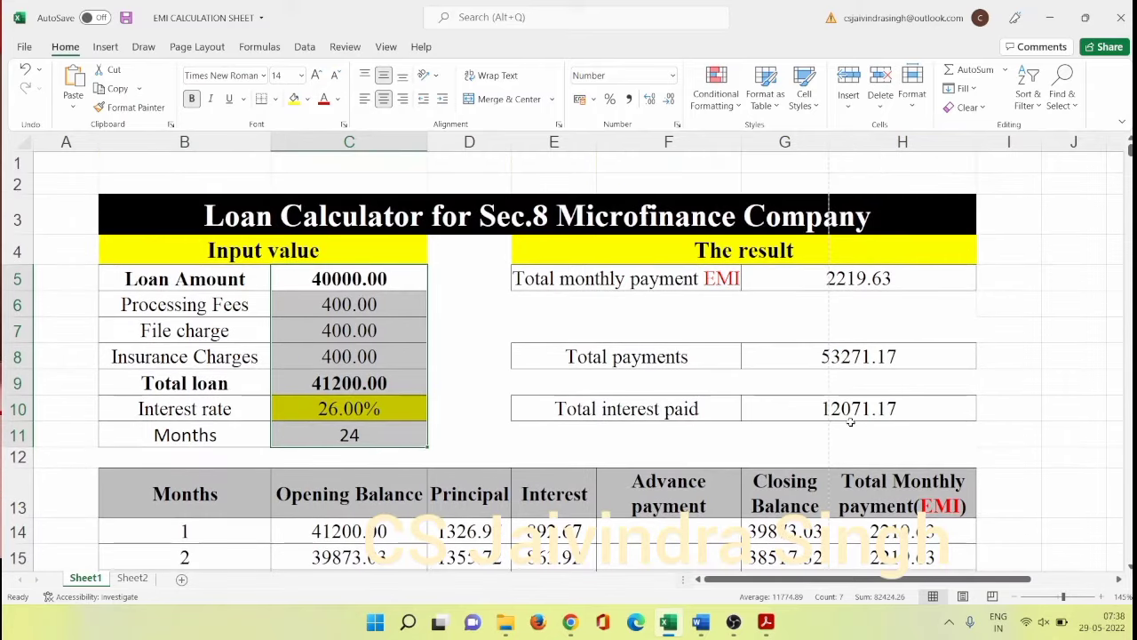
pyautogui.click(827, 408)
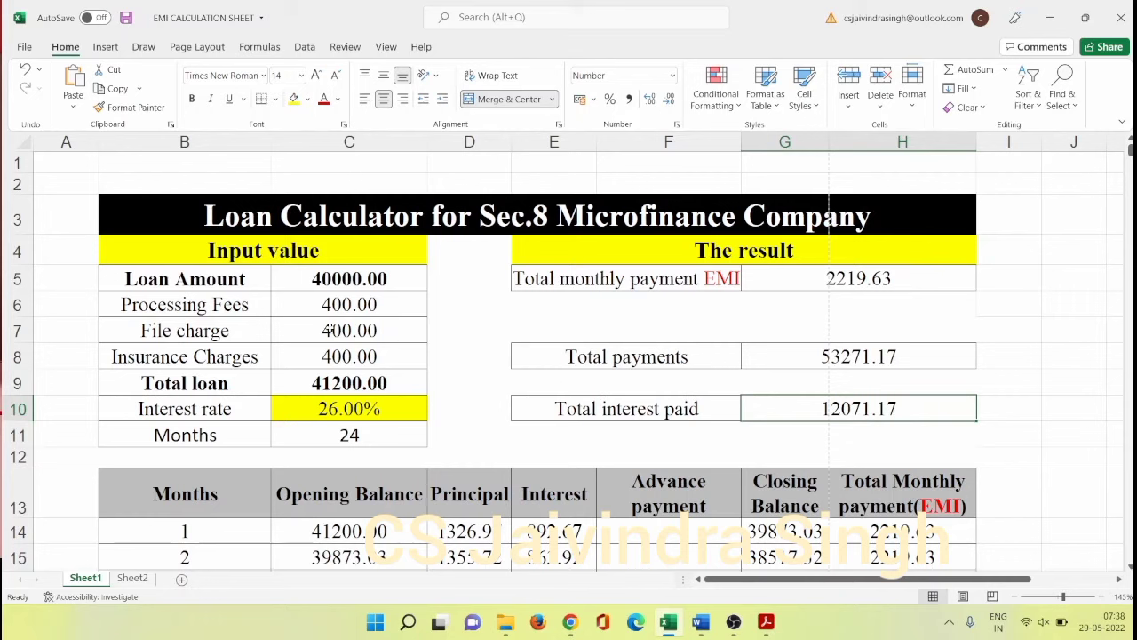
# Step: Set the number of months to 30 and check the final rows of the repayment schedule
pyautogui.click(375, 435)
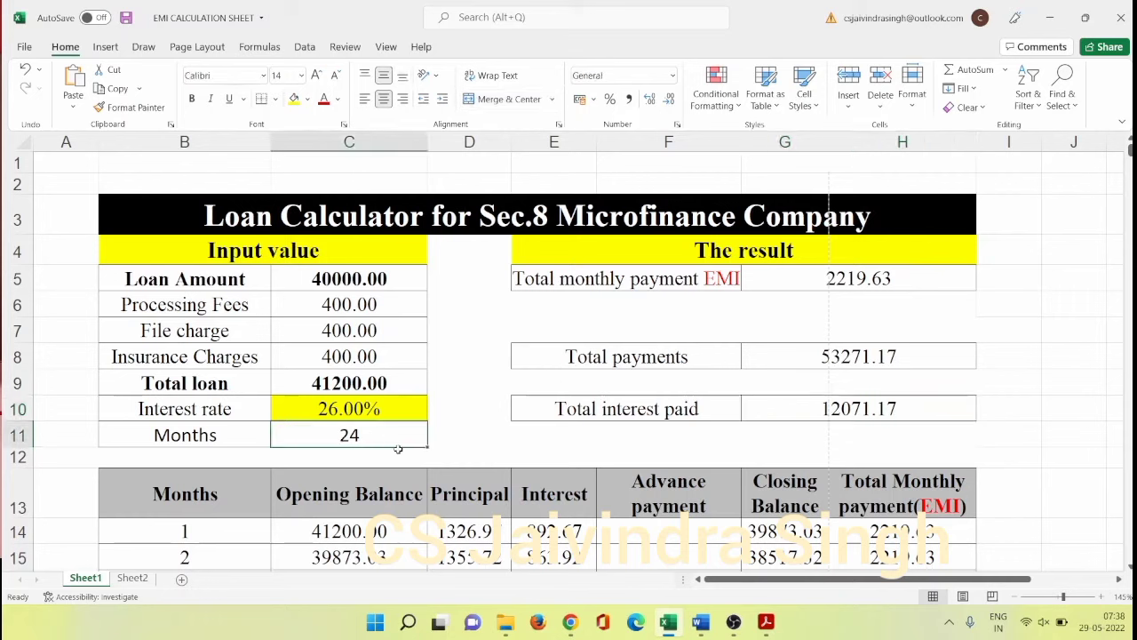
pyautogui.write('30')
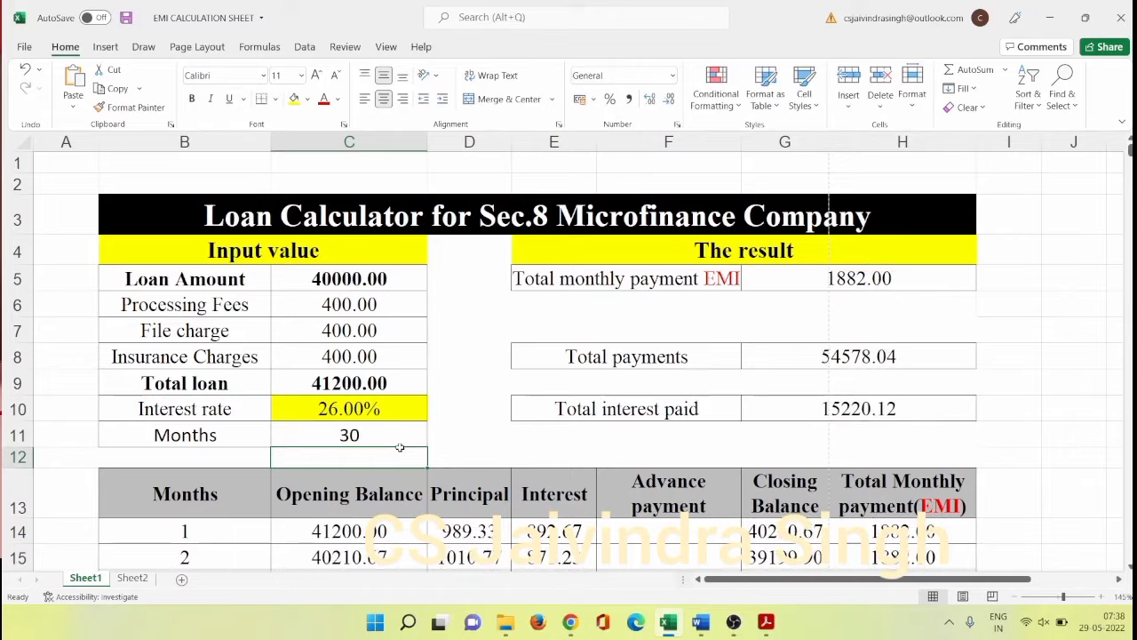
pyautogui.scroll(-9, 398, 449)
pyautogui.scroll(7, 301, 478)
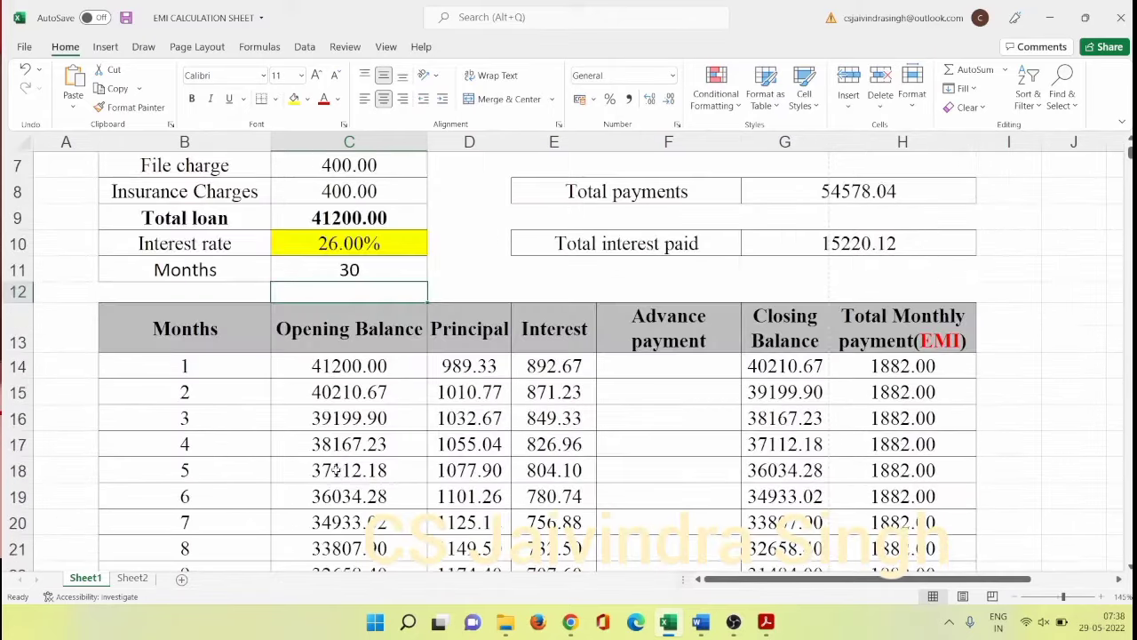
pyautogui.scroll(-6, 391, 288)
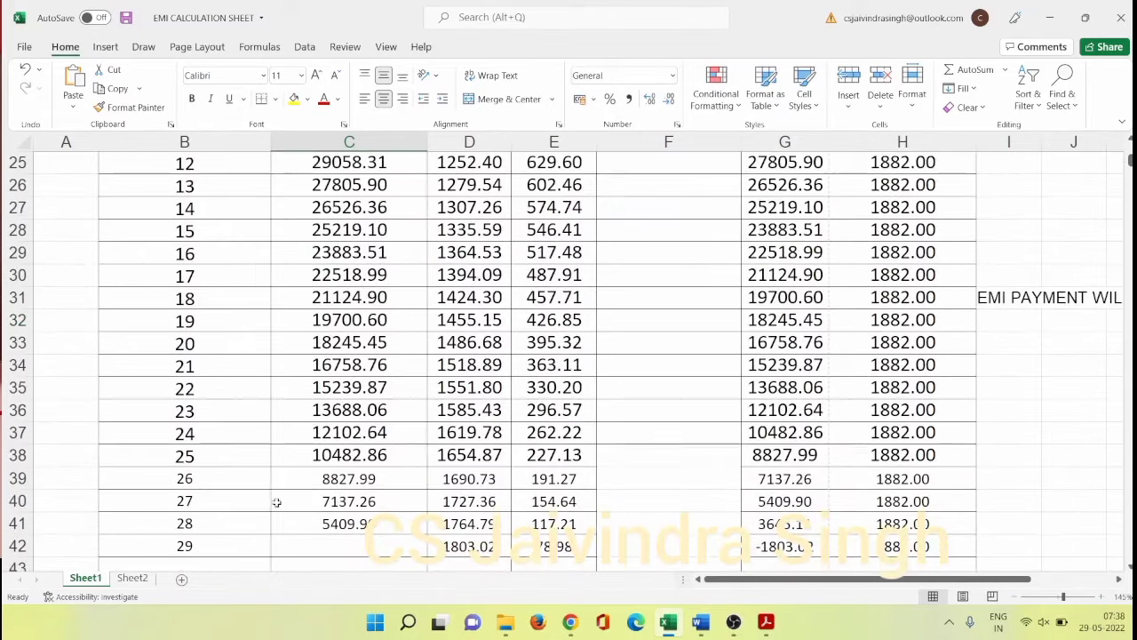
pyautogui.click(240, 542)
pyautogui.scroll(-3, 266, 533)
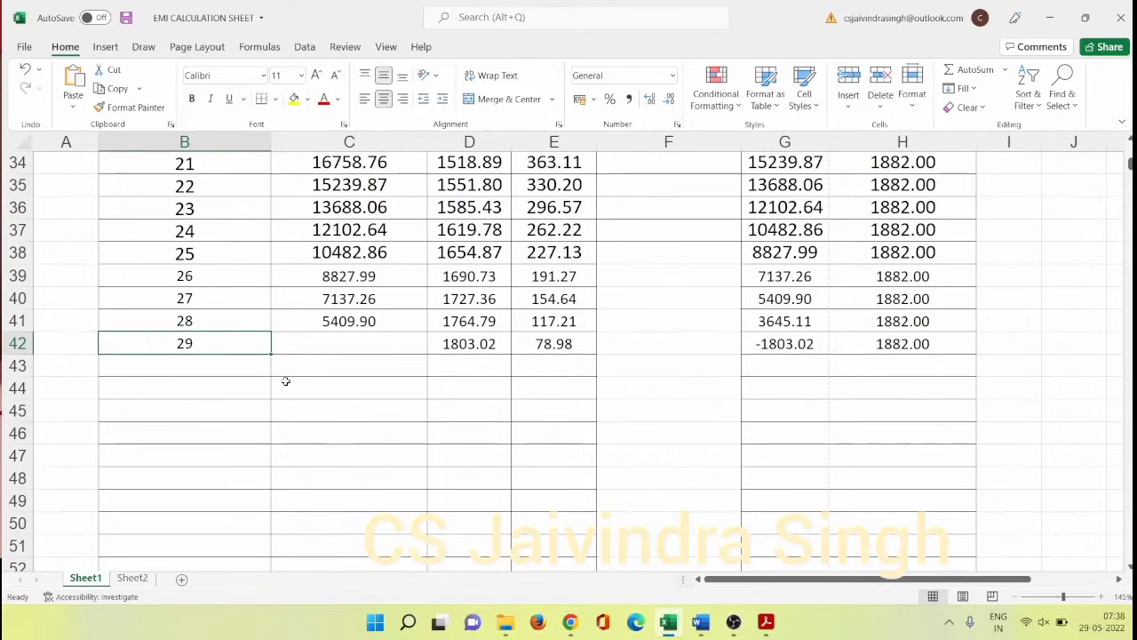
pyautogui.scroll(7, 260, 361)
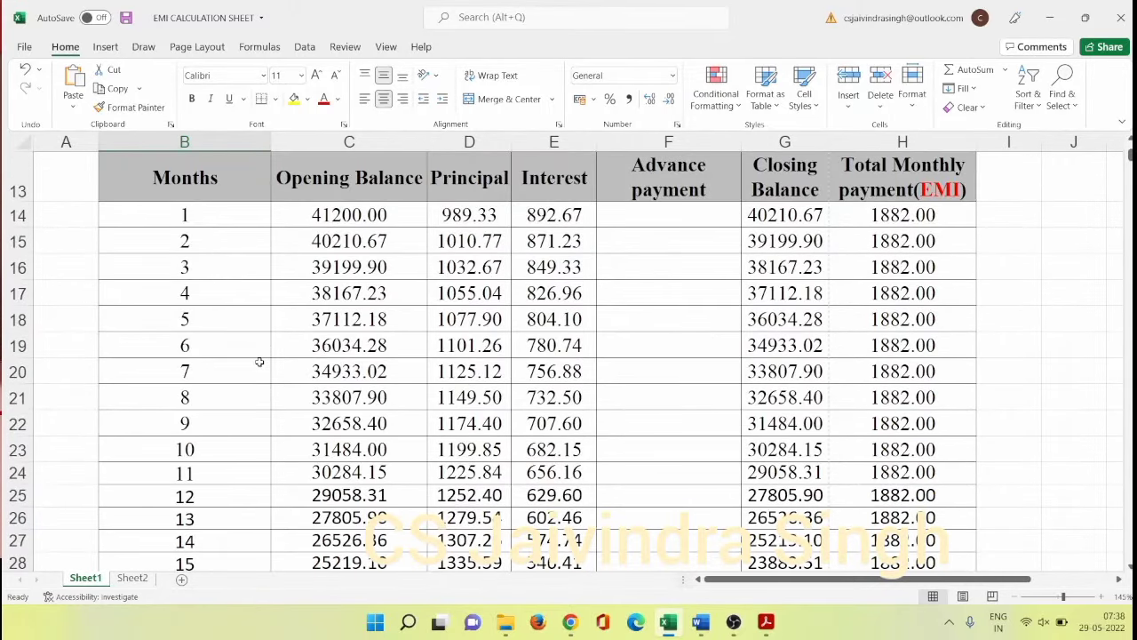
pyautogui.scroll(3, 260, 361)
pyautogui.scroll(-7, 262, 357)
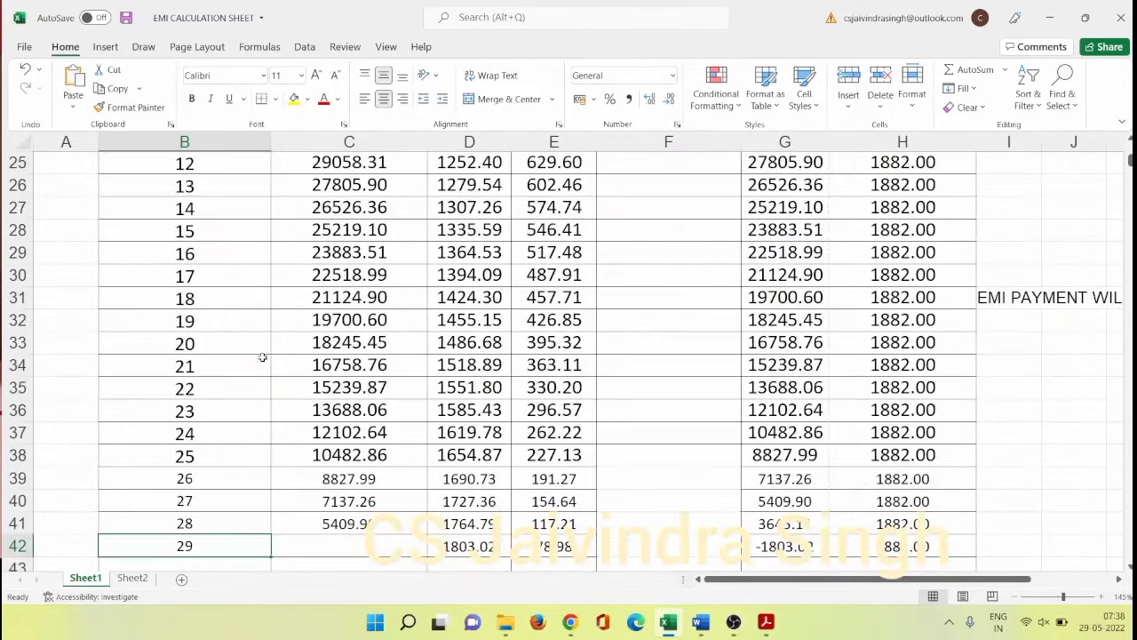
pyautogui.scroll(-2, 262, 357)
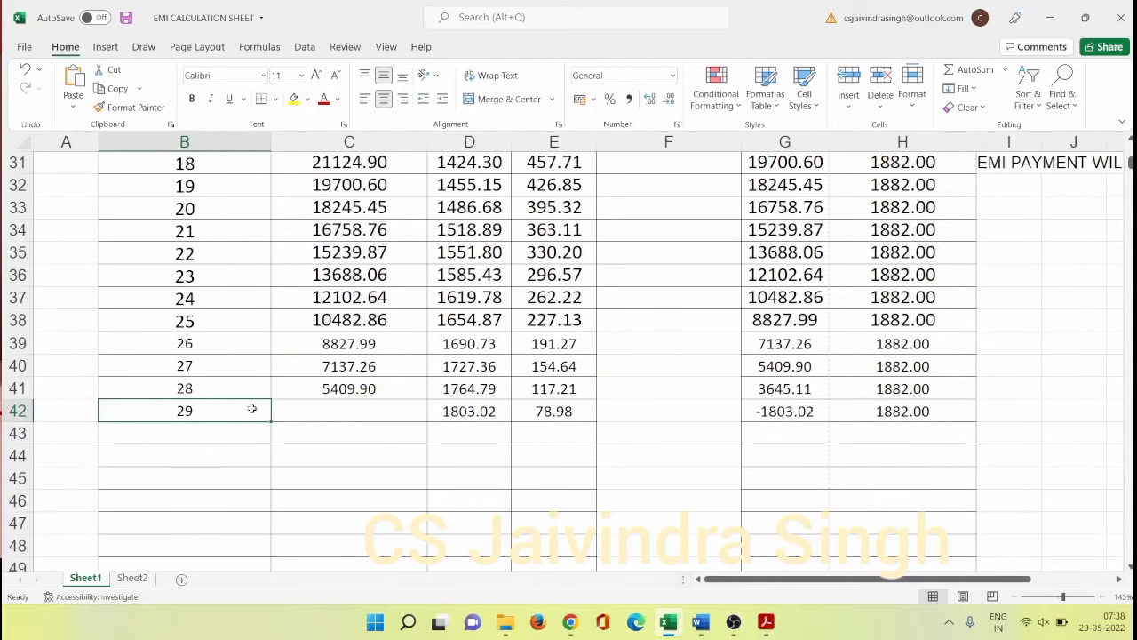
# Step: Copy the month 29 row of the repayment schedule, columns B to H, into the empty row 43
pyautogui.click(223, 463)
pyautogui.moveTo(198, 412); pyautogui.dragTo(903, 432)
pyautogui.click(668, 433)
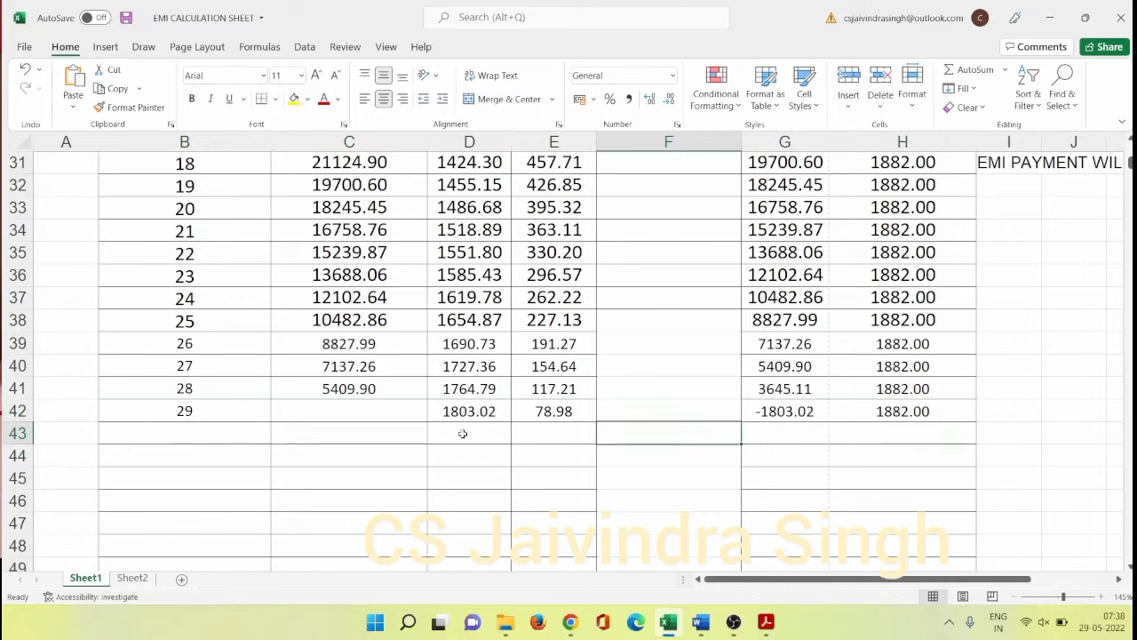
pyautogui.moveTo(189, 415); pyautogui.dragTo(867, 412)
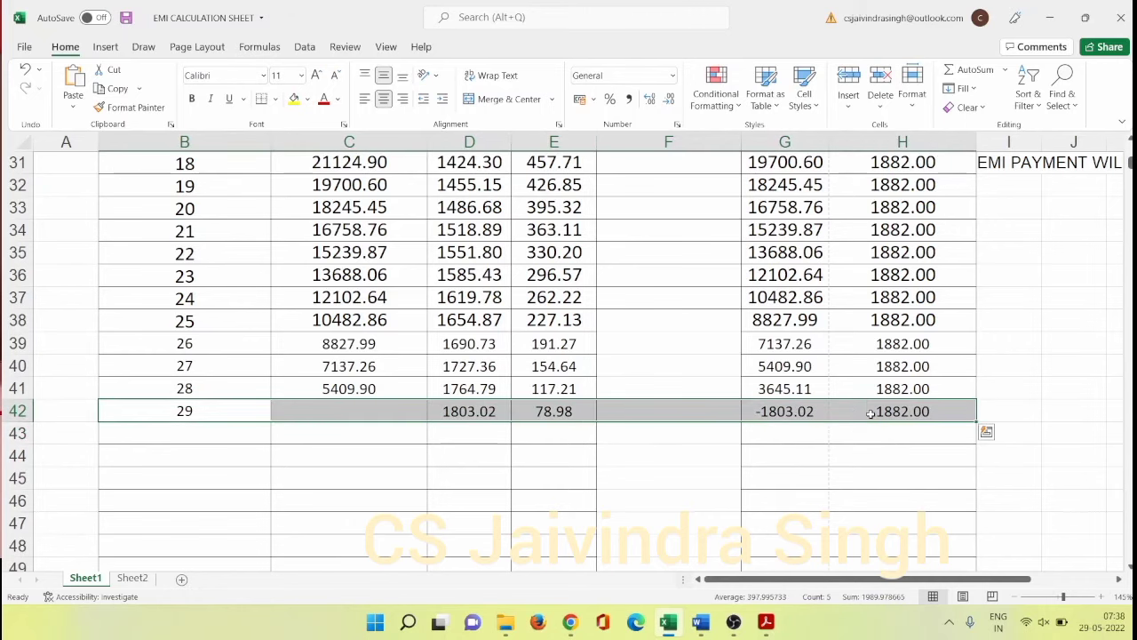
pyautogui.hotkey('ctrl', 'c')
pyautogui.click(200, 433)
pyautogui.hotkey('ctrl', 'v')
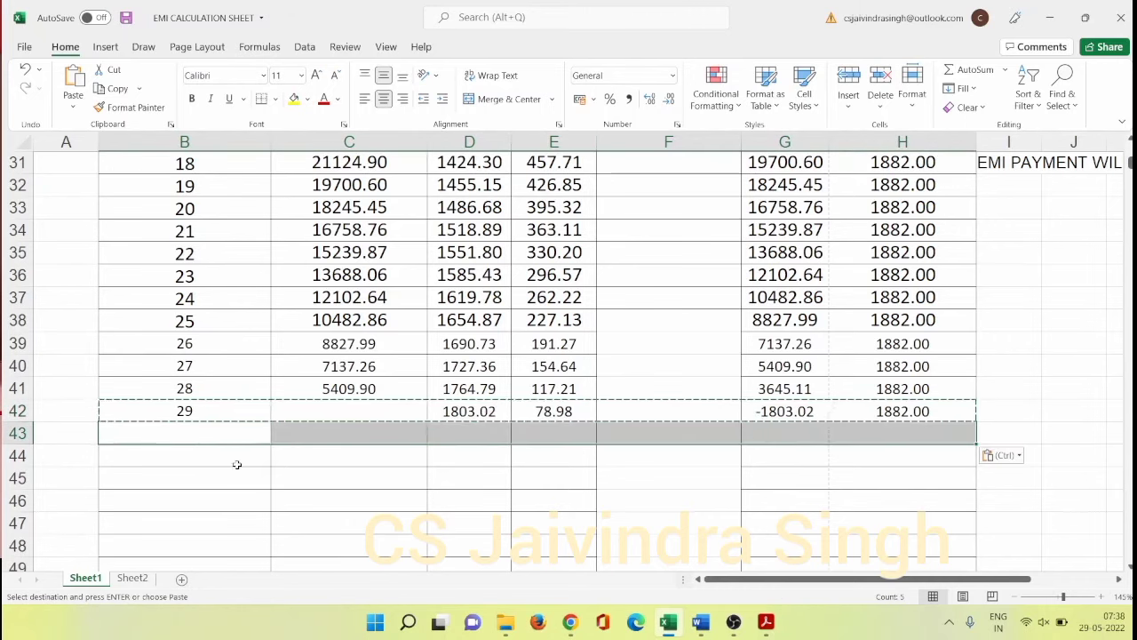
pyautogui.press('Escape')
# Step: Set the number of months for the 40000 loan to 36
pyautogui.scroll(10, 260, 486)
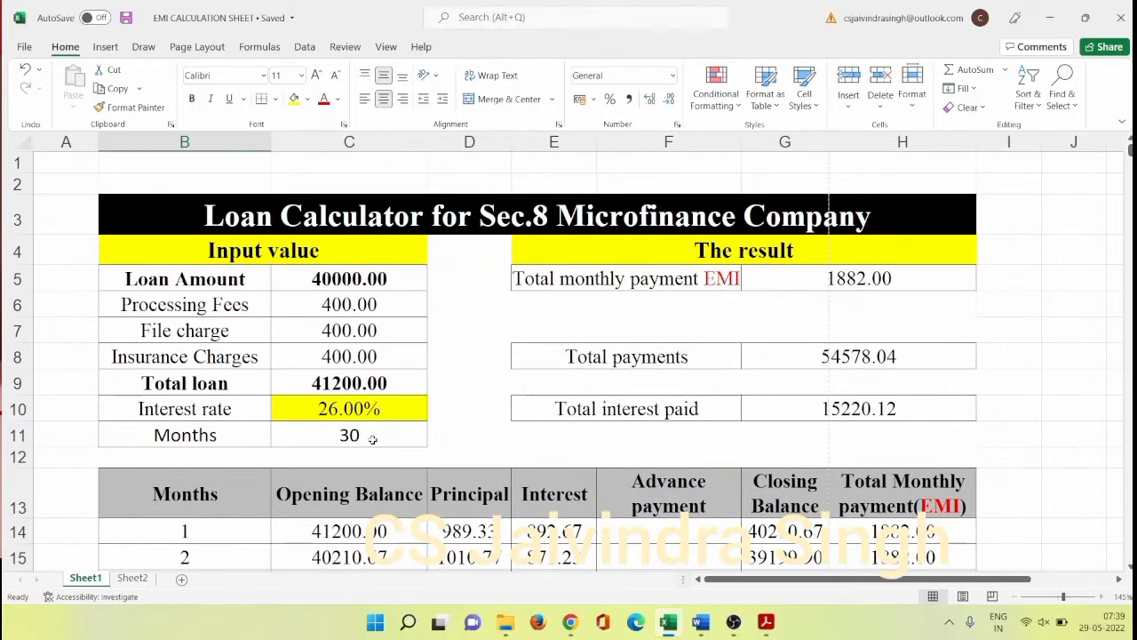
pyautogui.click(372, 439)
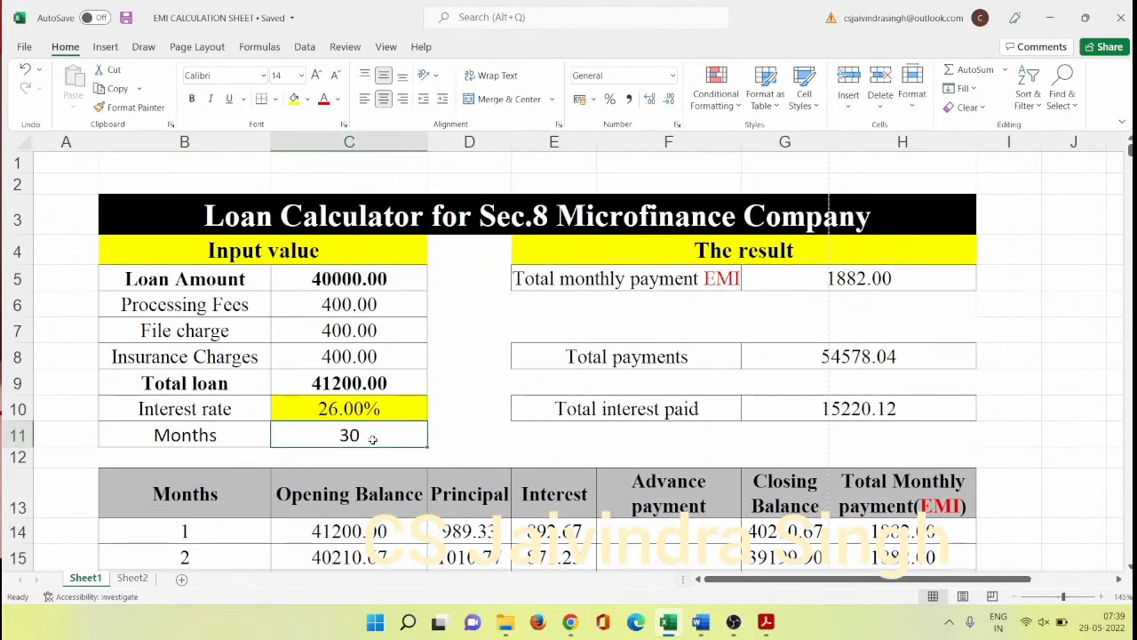
pyautogui.press('BackSpace')
pyautogui.write('36')
pyautogui.press('Return')
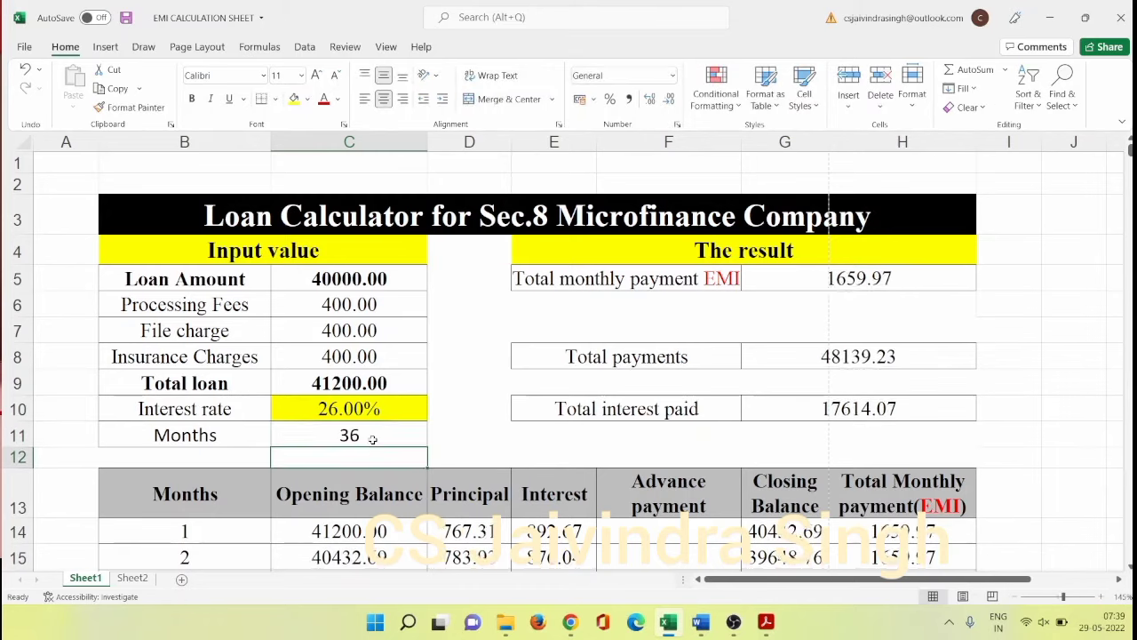
# Step: Check how far the schedule rows extend for the 36-month term and review the calculator's result values
pyautogui.scroll(-14, 384, 407)
pyautogui.scroll(7, 386, 403)
pyautogui.scroll(-5, 391, 391)
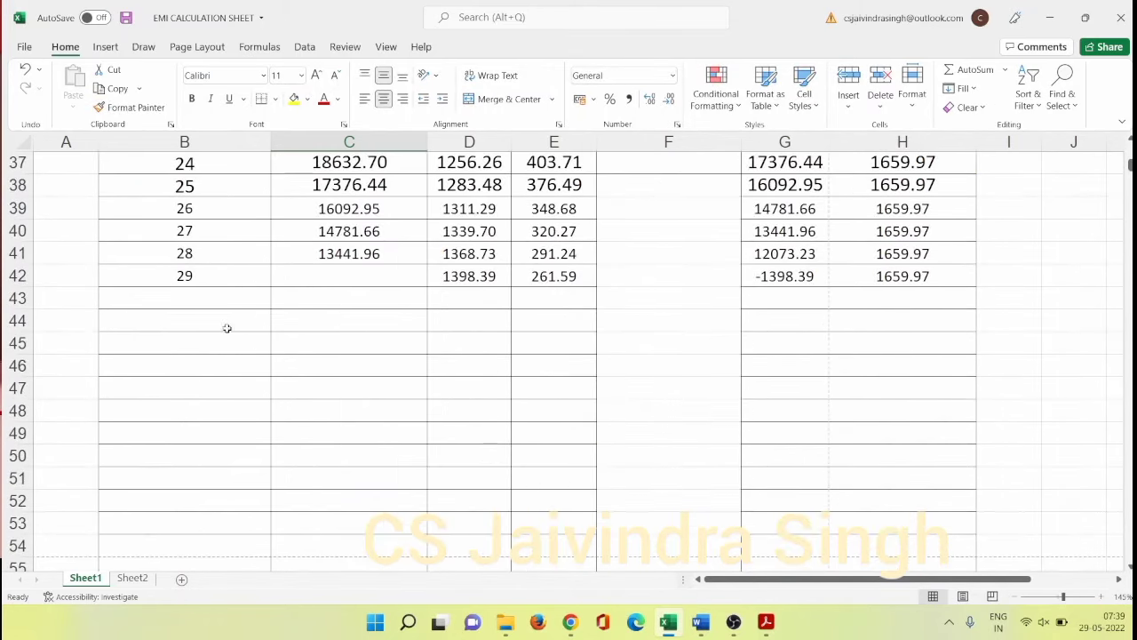
pyautogui.click(223, 299)
pyautogui.scroll(1, 223, 332)
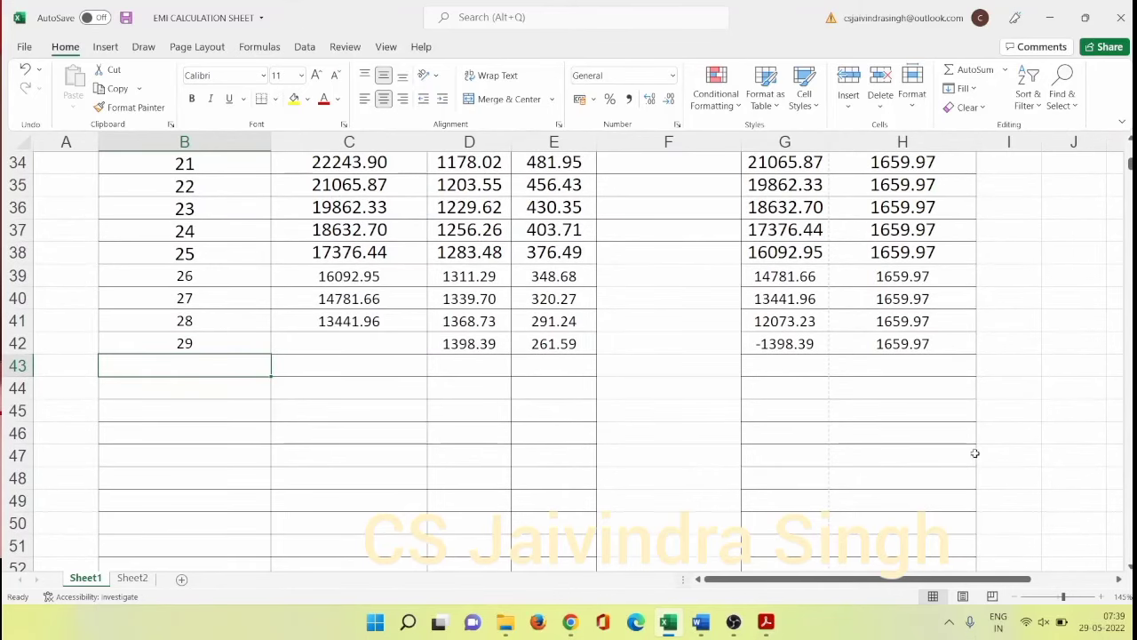
pyautogui.scroll(9, 799, 409)
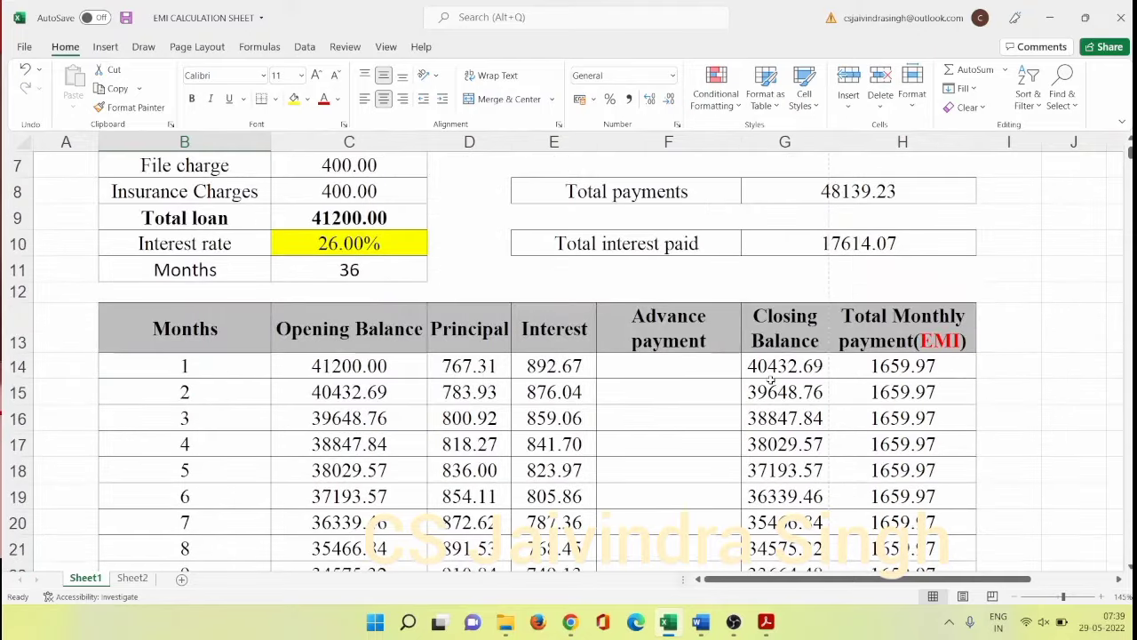
pyautogui.scroll(2, 760, 349)
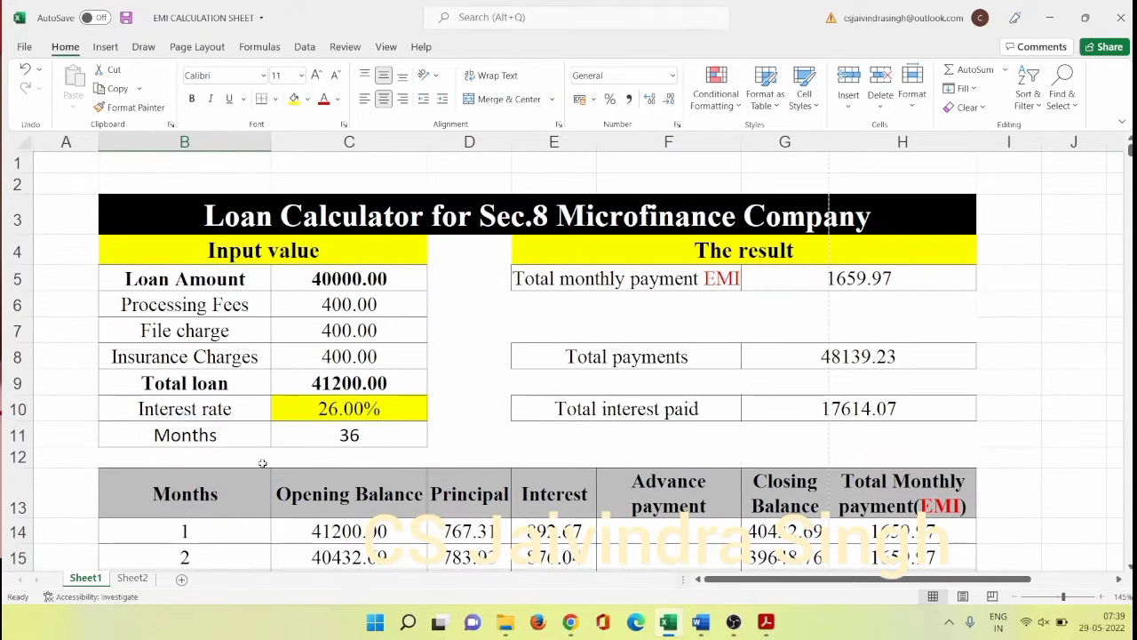
# Step: Set the loan amount to 50000 and the number of months to 24
pyautogui.click(353, 279)
pyautogui.write('50000')
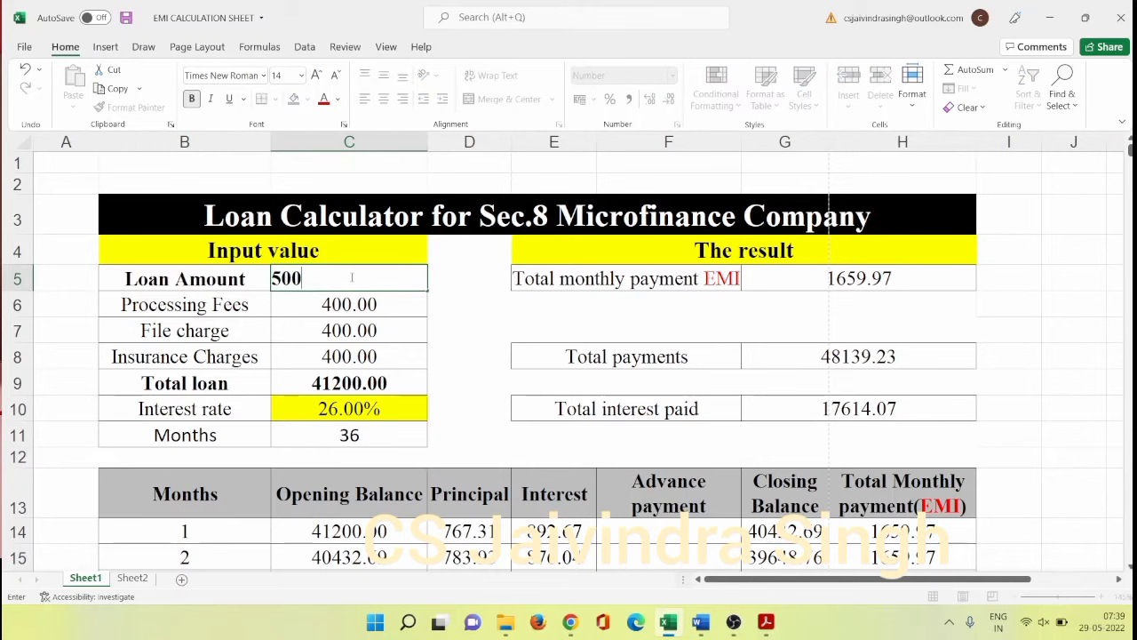
pyautogui.press('Return')
pyautogui.click(353, 437)
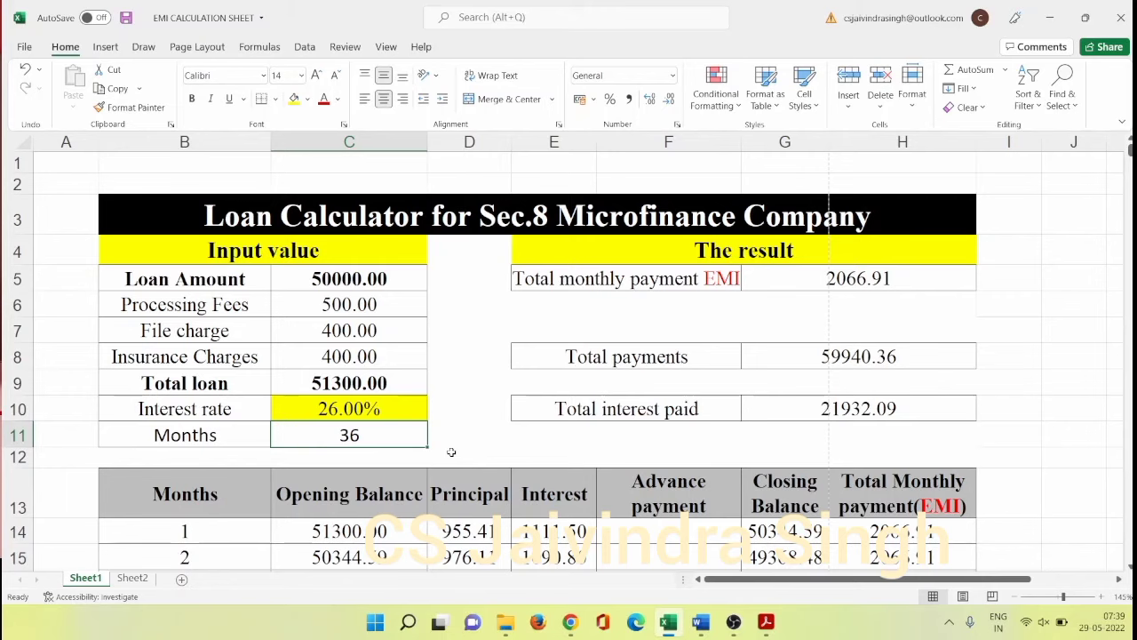
pyautogui.write('24')
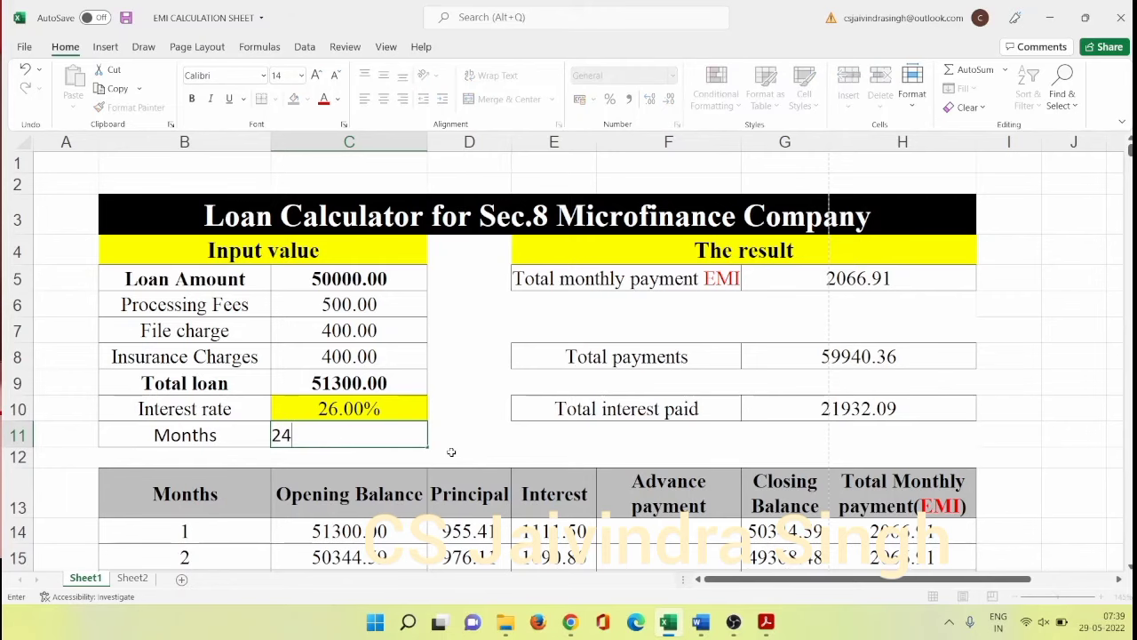
pyautogui.press('Return')
# Step: Save the workbook and review the 24-month schedule and results for the 50000 loan
pyautogui.scroll(-10, 453, 454)
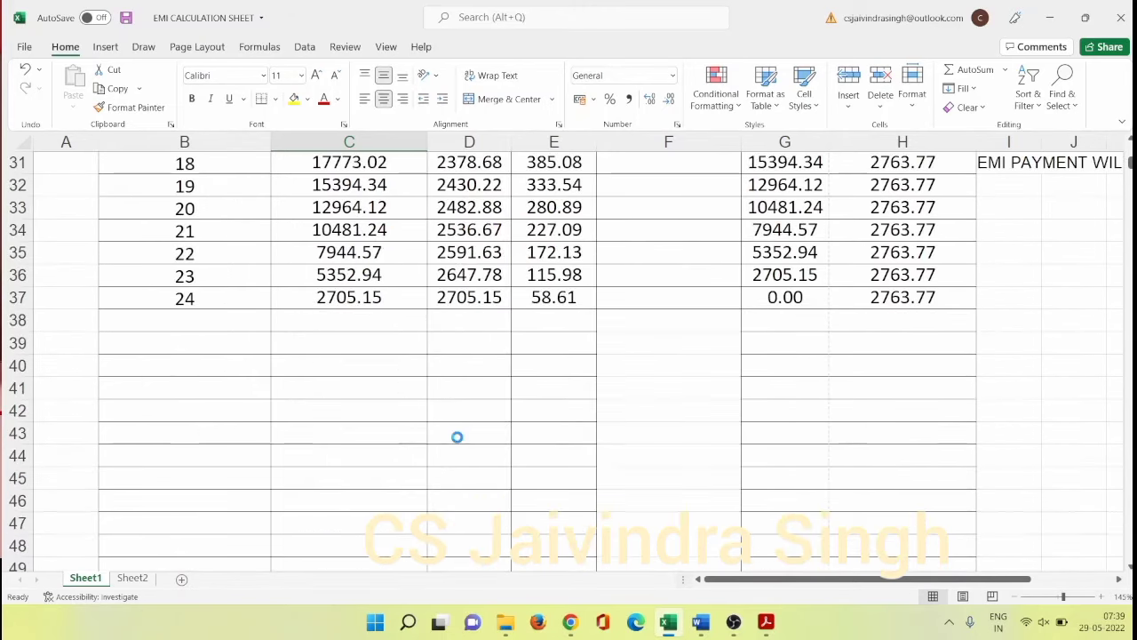
pyautogui.hotkey('ctrl', 's')
pyautogui.scroll(2, 462, 435)
pyautogui.scroll(5, 459, 415)
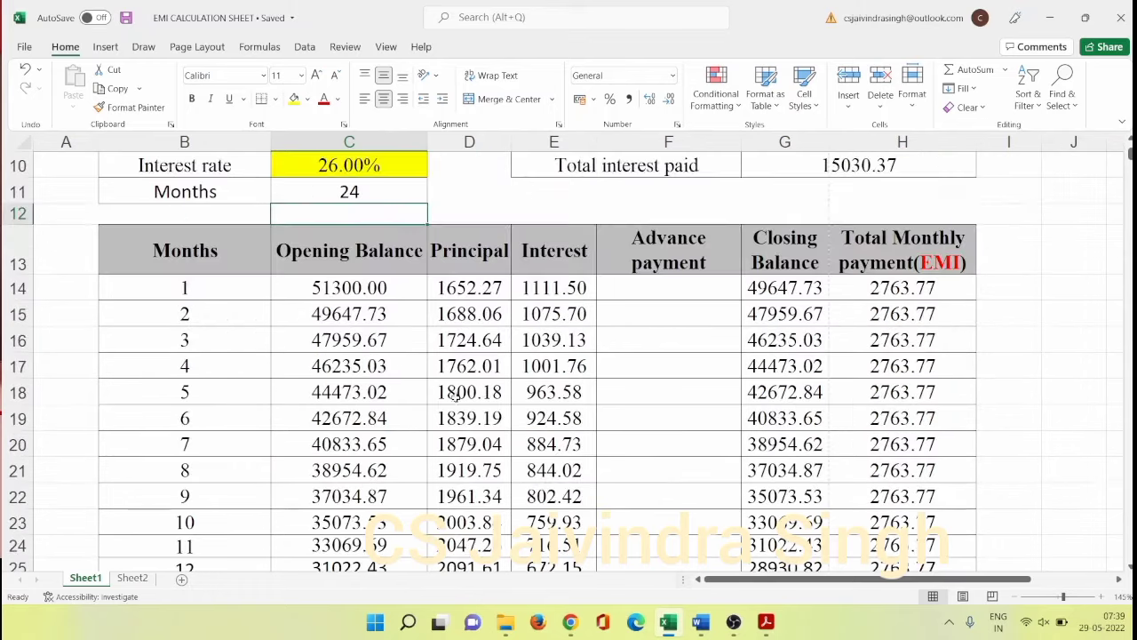
pyautogui.scroll(3, 505, 384)
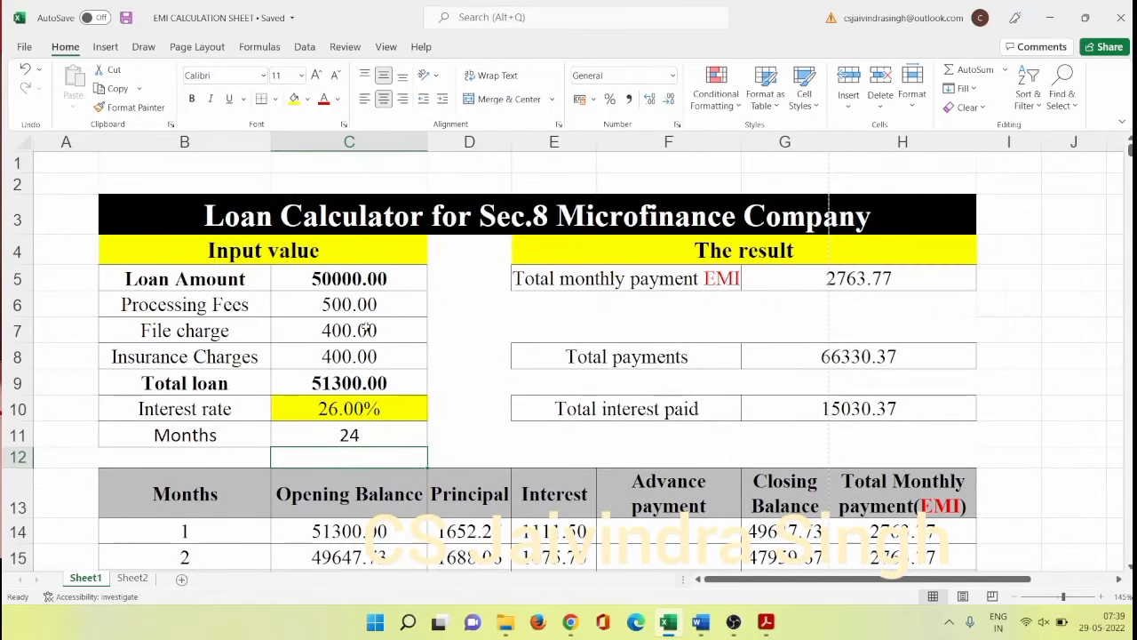
# Step: Look at the note beside the schedule stating the monthly EMI payment date
pyautogui.scroll(-2, 927, 533)
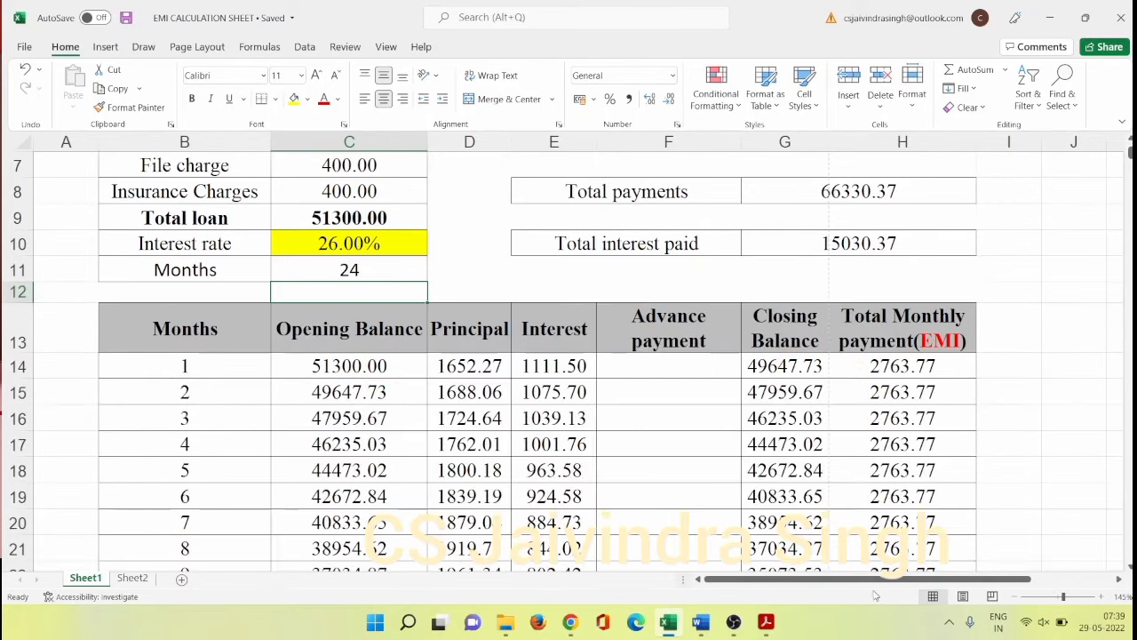
pyautogui.hscroll(3, 920, 497)
pyautogui.scroll(-4, 913, 459)
pyautogui.scroll(-1, 913, 460)
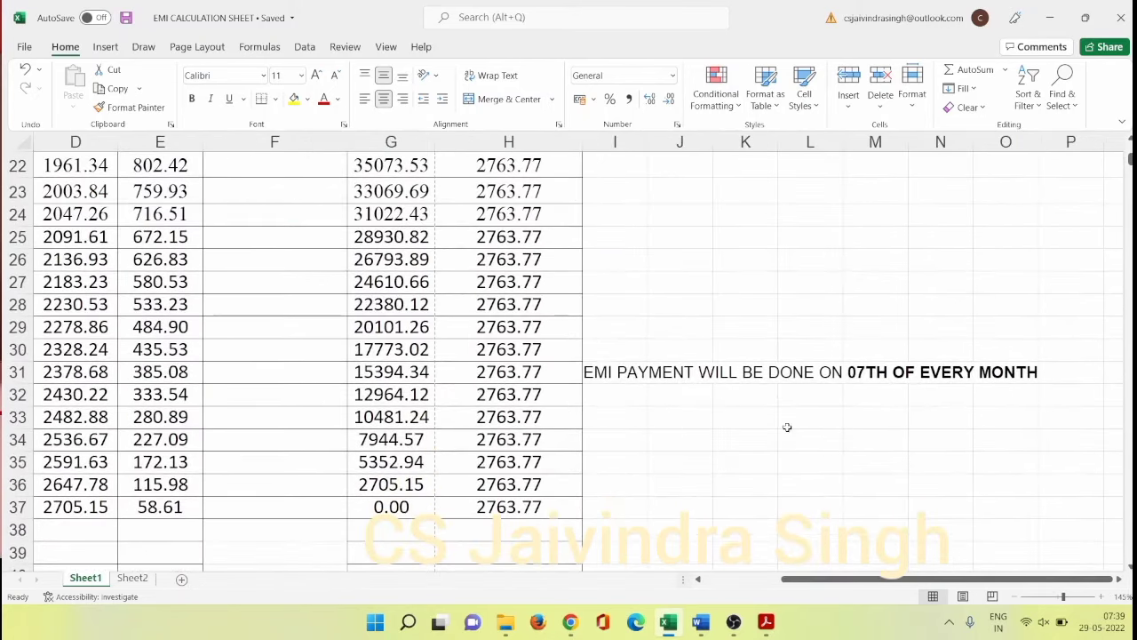
pyautogui.click(619, 375)
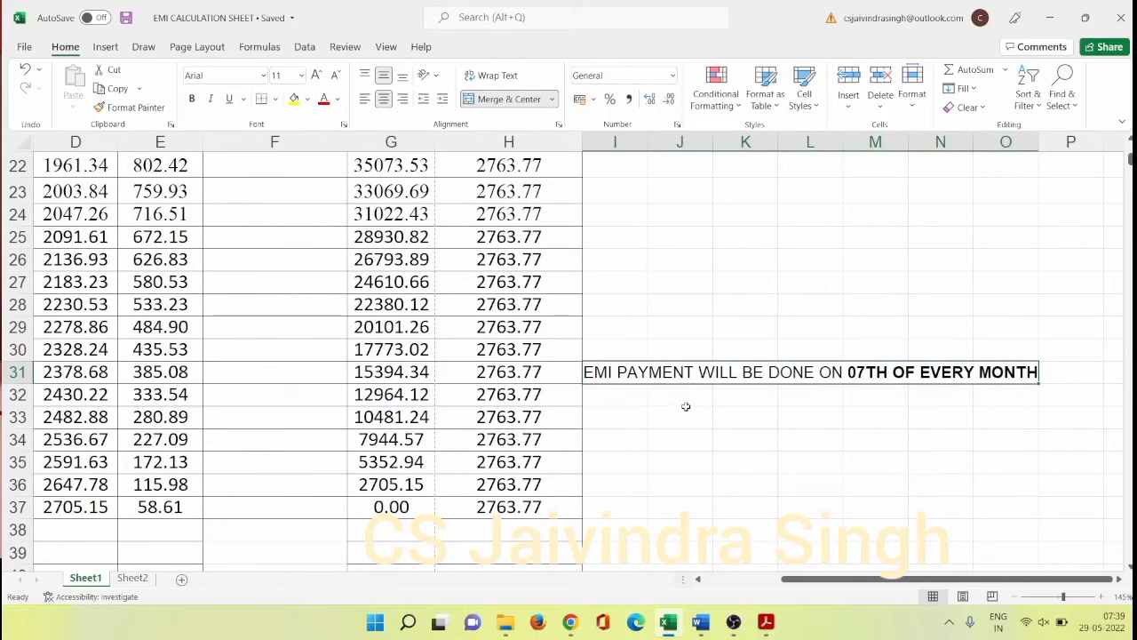
pyautogui.hotkey('alt', 'Tab')
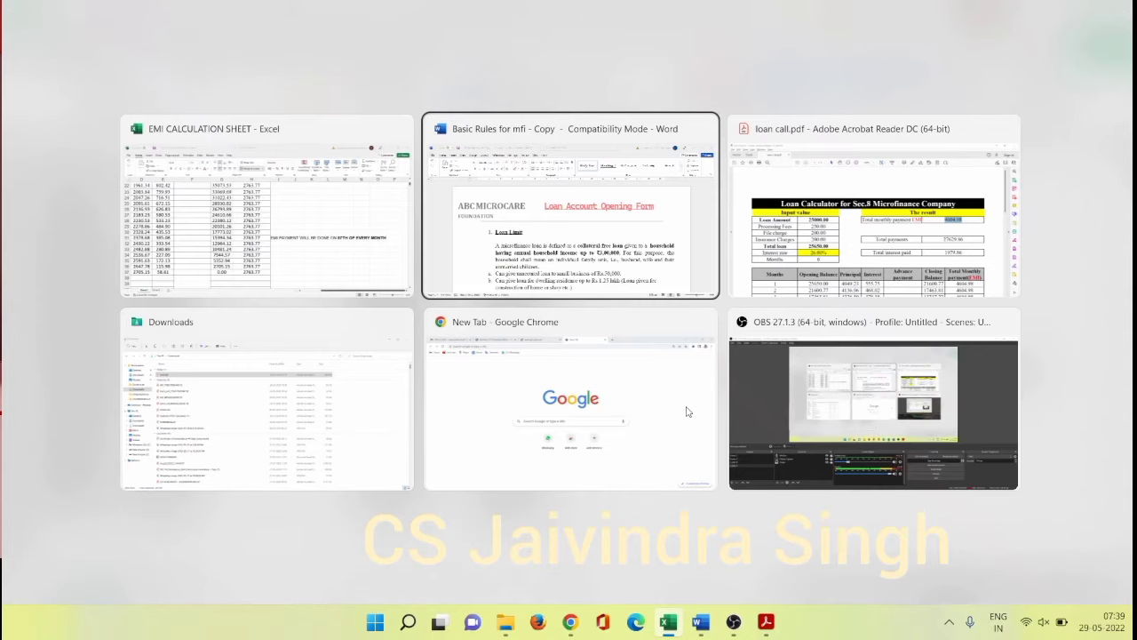
pyautogui.press('Tab')
pyautogui.press('Tab')
pyautogui.press('Tab')
pyautogui.press('Tab')
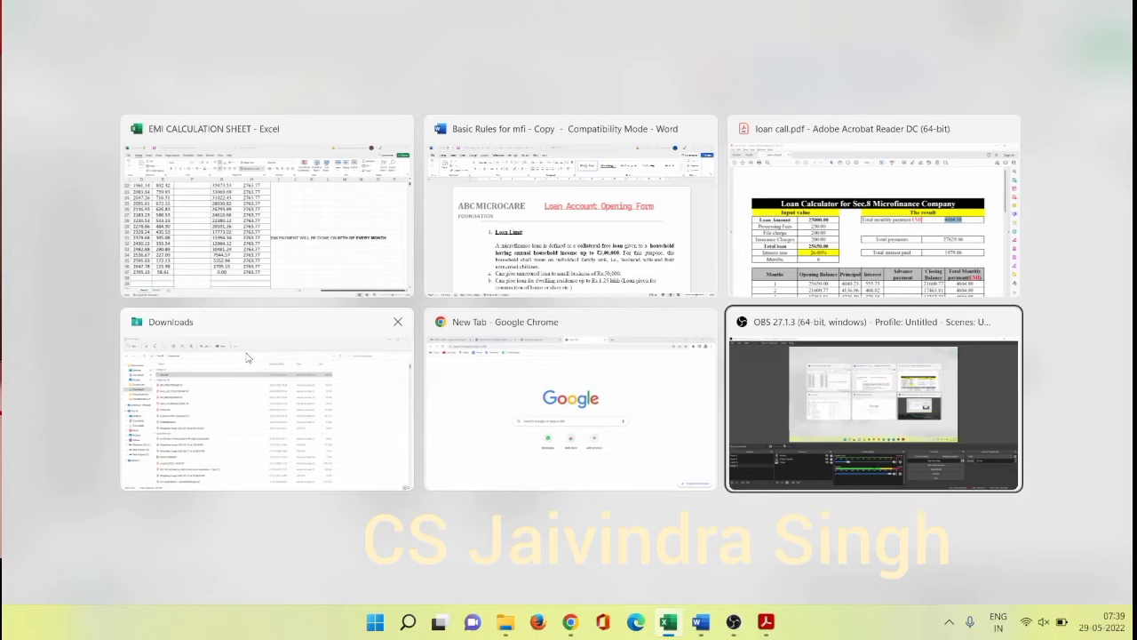
pyautogui.hotkey('alt', 'Tab')
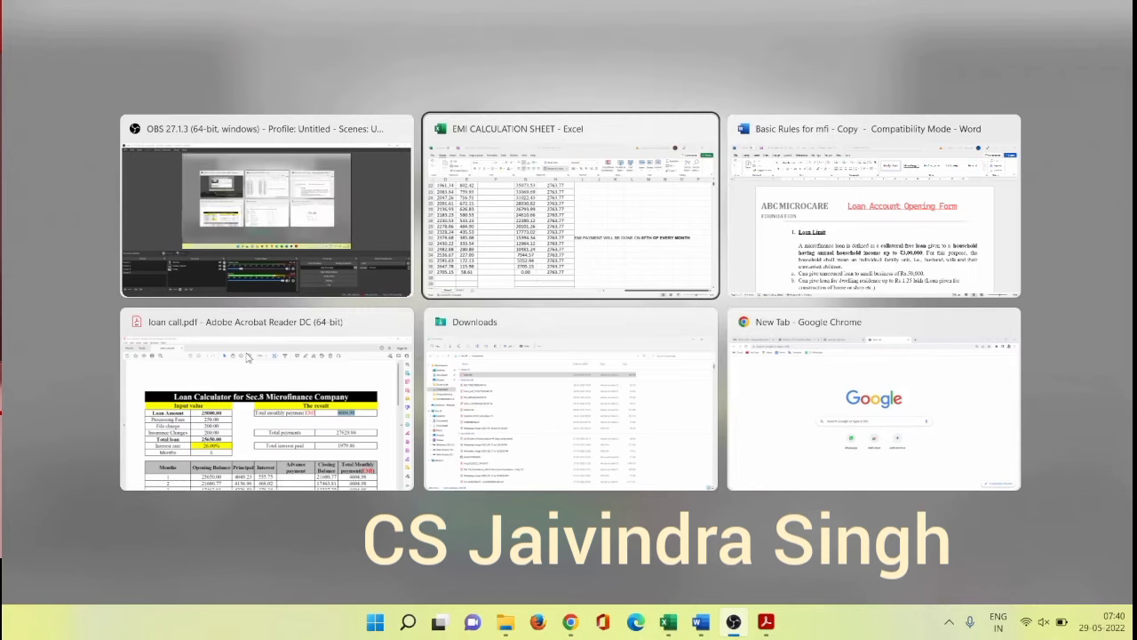
pyautogui.press('Tab')
pyautogui.click(533, 222)
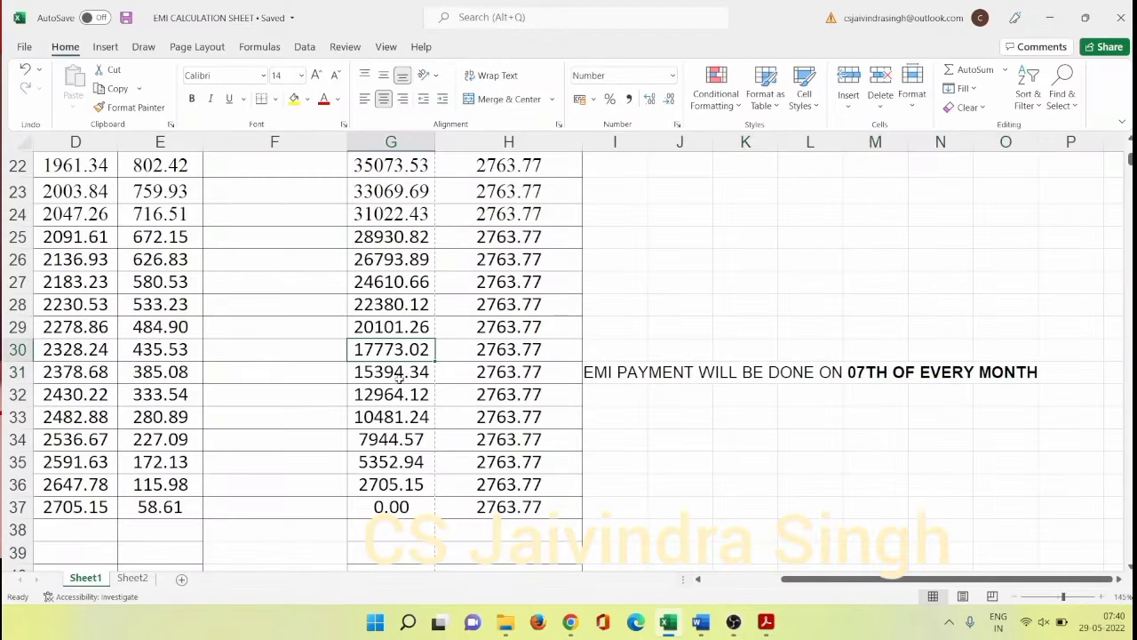
# Step: Look over the schedule's month rows and select the note stating the monthly EMI payment date
pyautogui.moveTo(802, 583)
pyautogui.mouseDown()
pyautogui.moveTo(720, 588)
pyautogui.moveTo(799, 584)
pyautogui.mouseUp()
pyautogui.moveTo(785, 578); pyautogui.dragTo(681, 571)
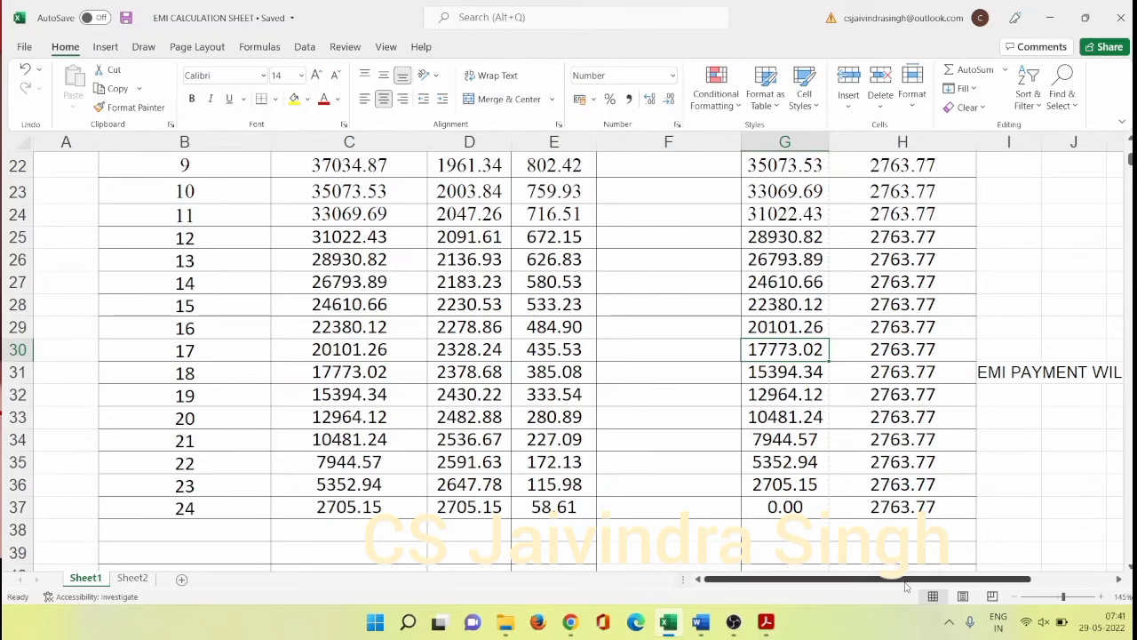
pyautogui.moveTo(904, 579); pyautogui.dragTo(986, 578)
pyautogui.click(825, 372)
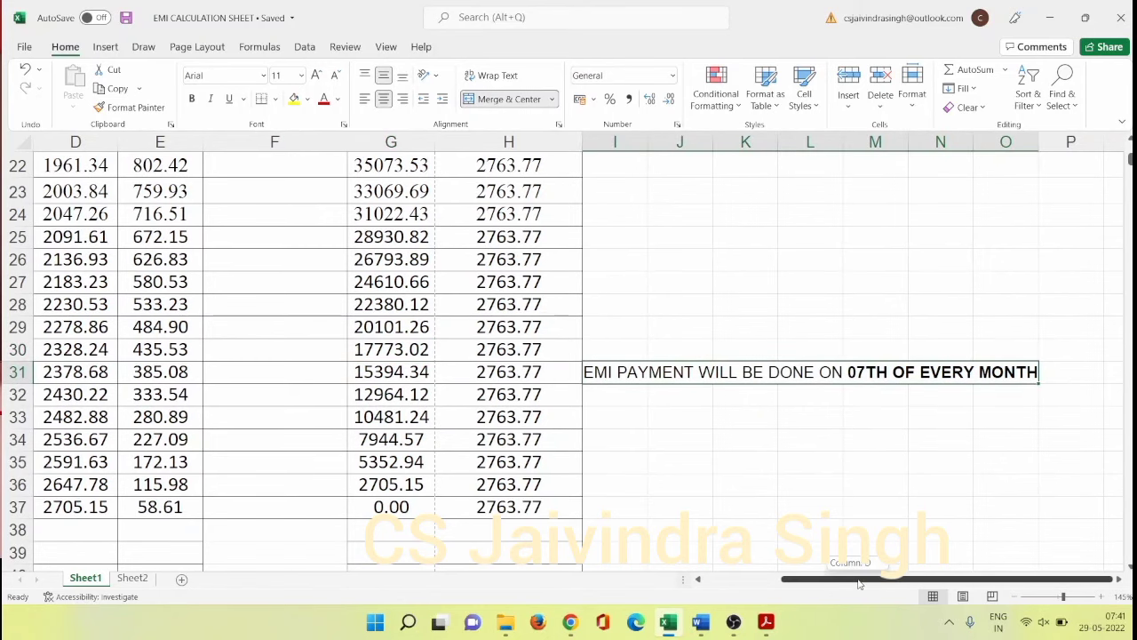
# Step: Review the calculator's input and result values, including the charges, and the schedule's final rows for the 24-month loan
pyautogui.moveTo(853, 578); pyautogui.dragTo(775, 578)
pyautogui.scroll(6, 551, 328)
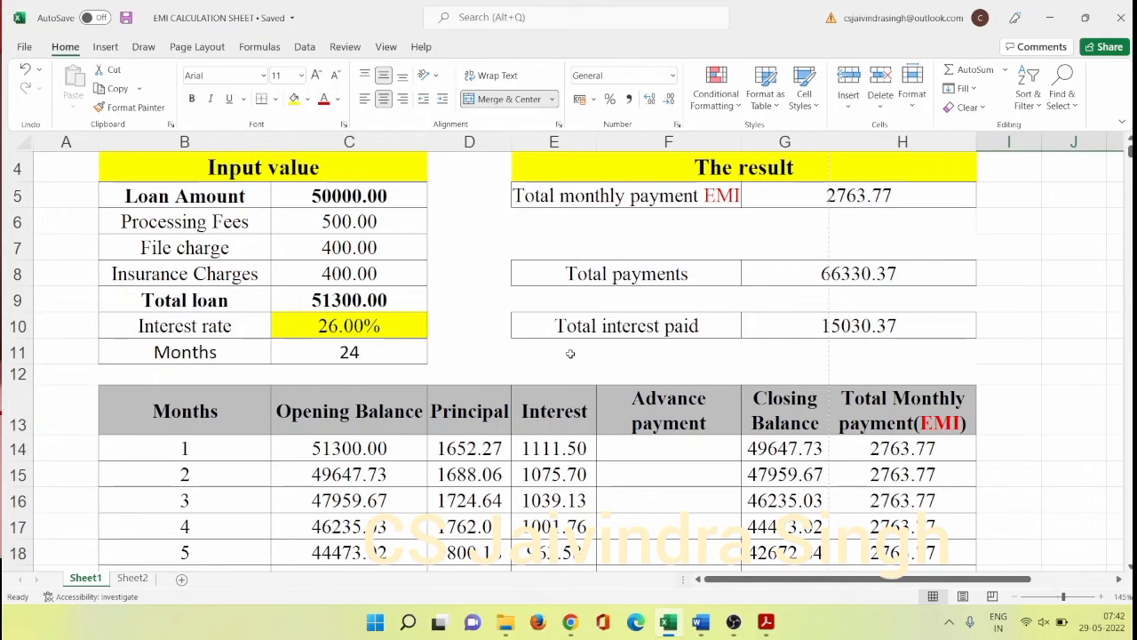
pyautogui.scroll(-6, 569, 352)
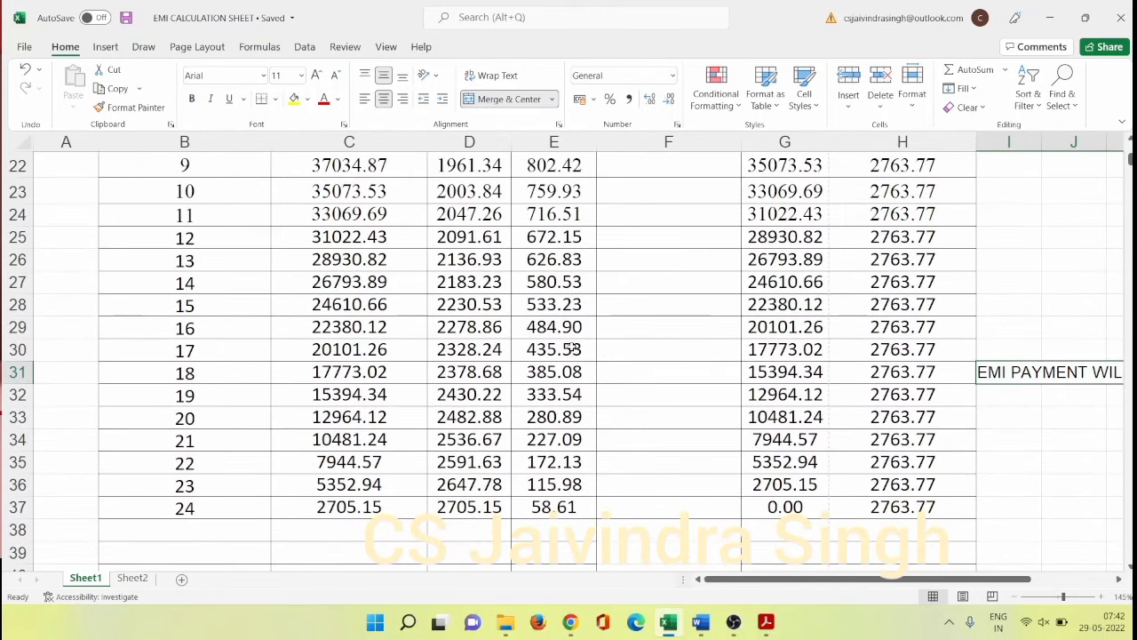